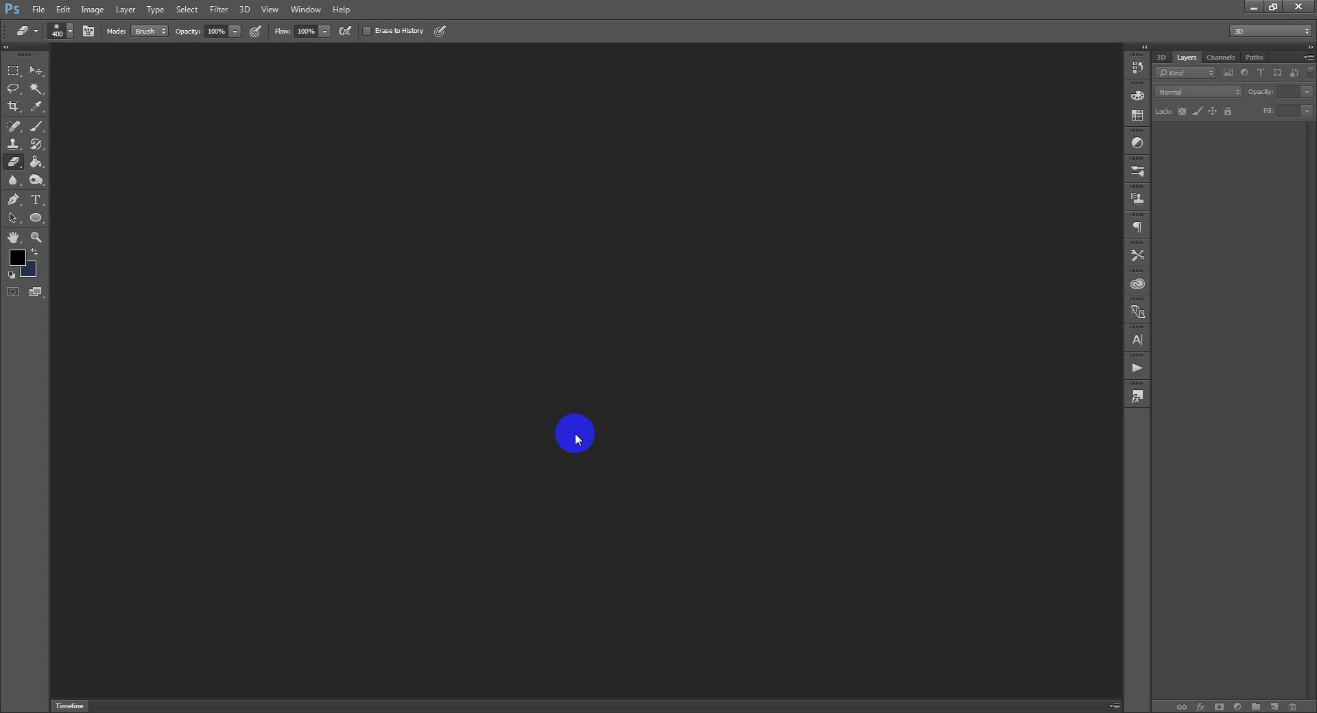
Switch to the web browser and look through the Google image results for "chest bag png".
click(1253, 7)
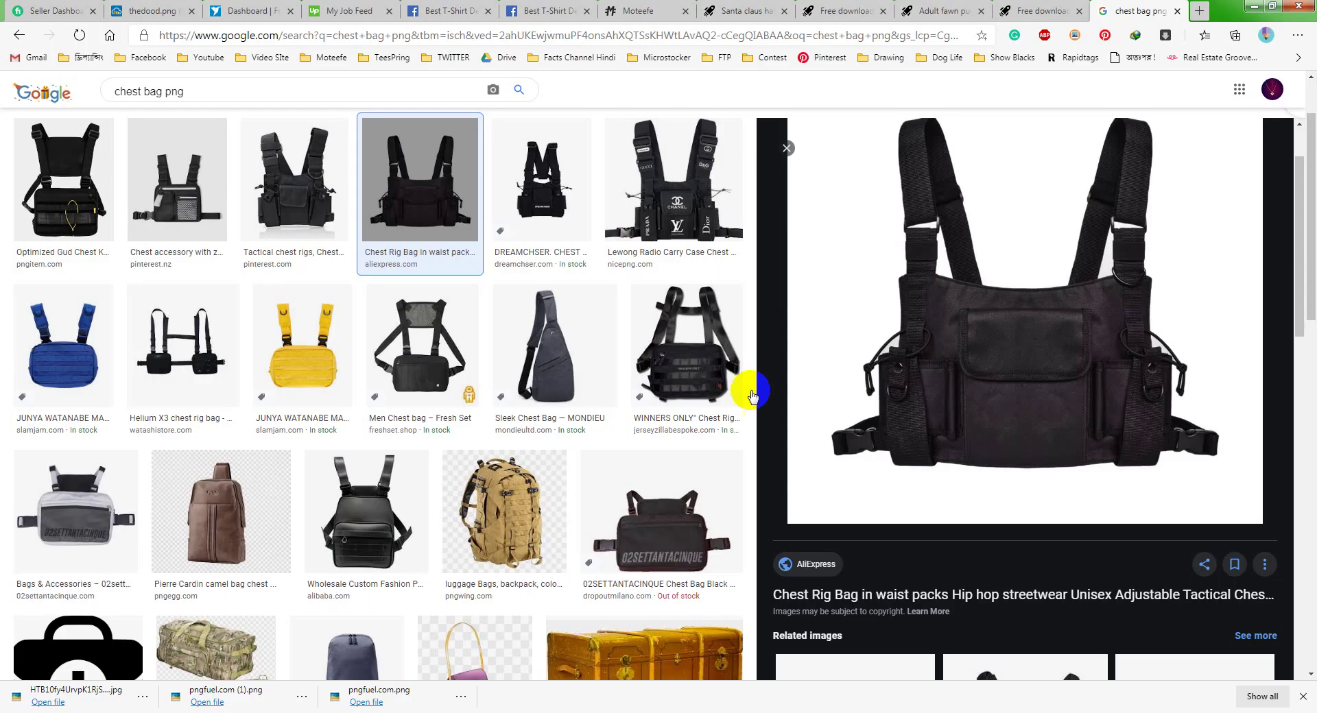
scroll(532, 354, down, 4)
scroll(532, 354, up, 5)
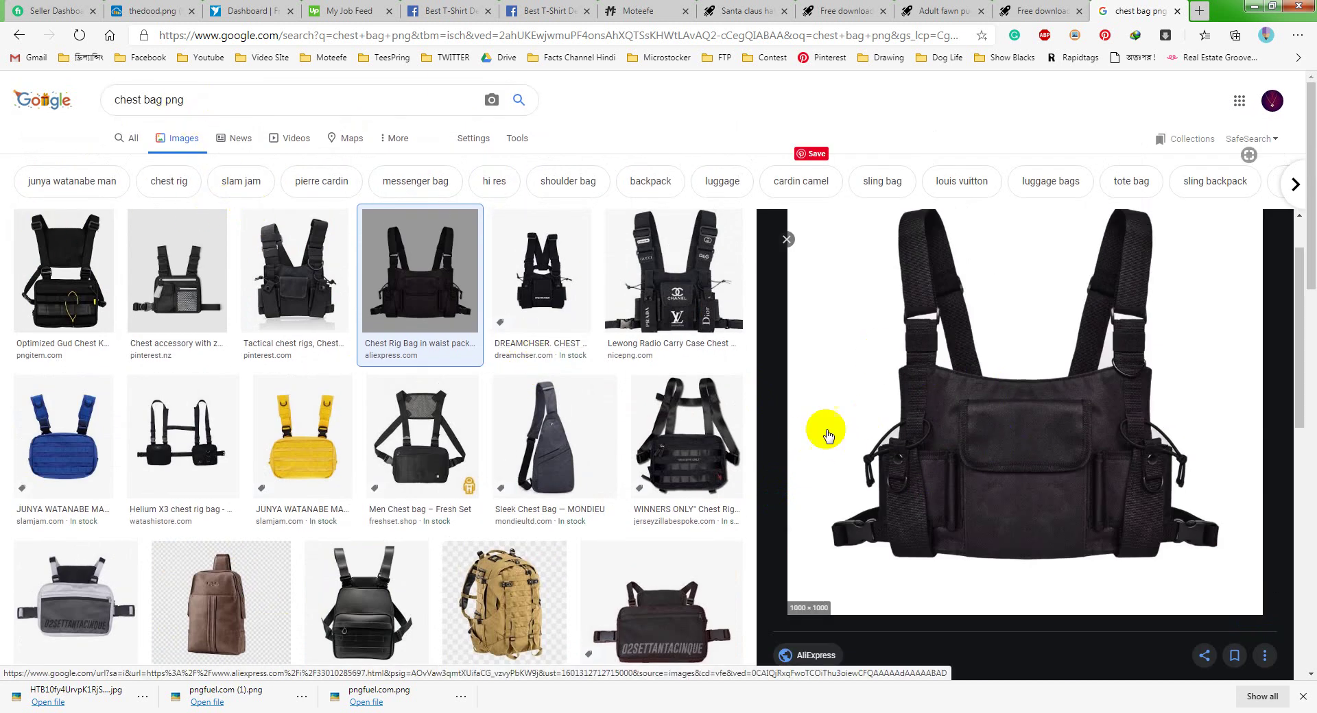
scroll(516, 427, down, 10)
scroll(516, 426, down, 10)
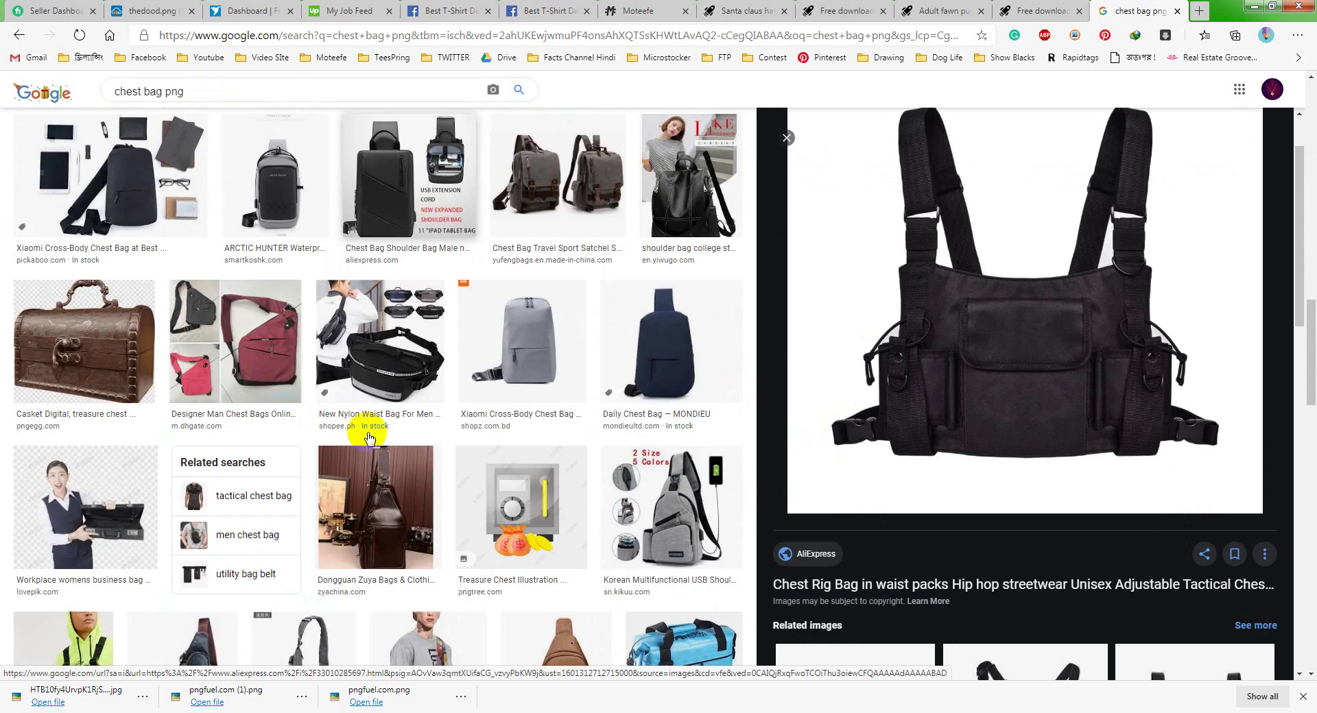
scroll(504, 404, down, 5)
scroll(432, 391, up, 10)
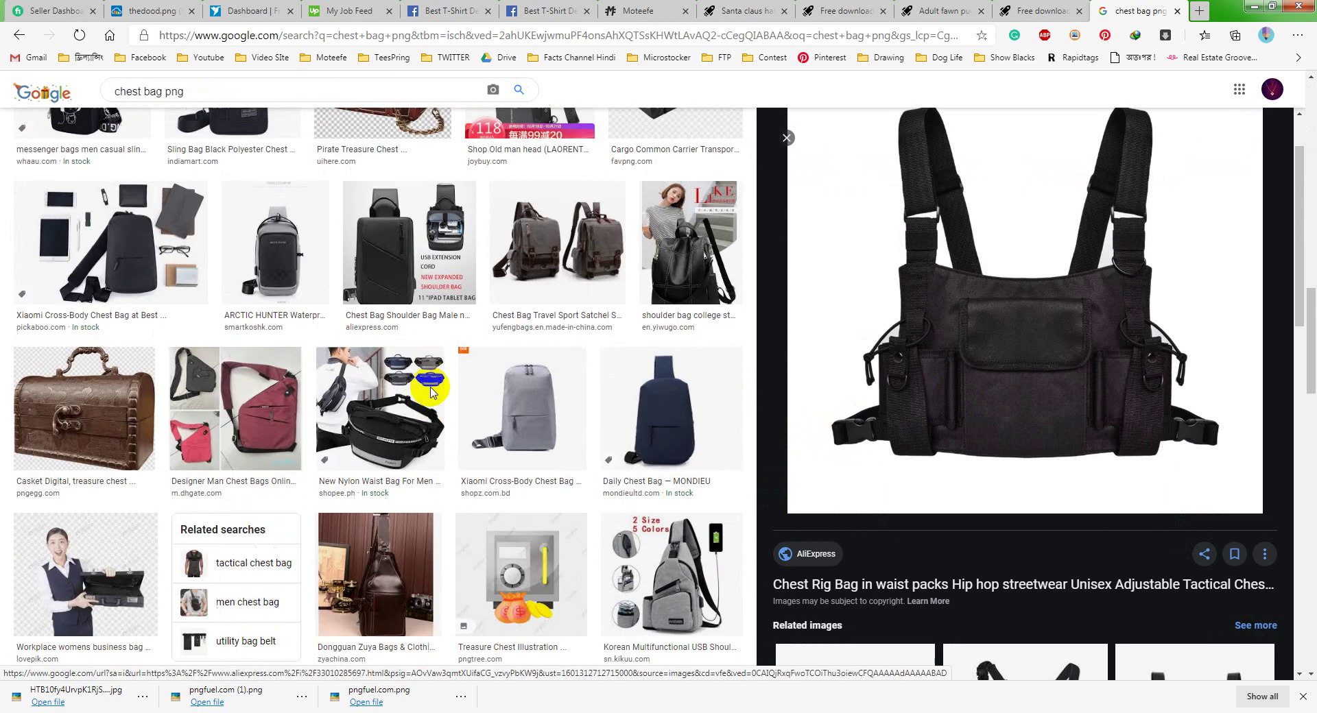
scroll(428, 388, up, 6)
scroll(419, 383, down, 12)
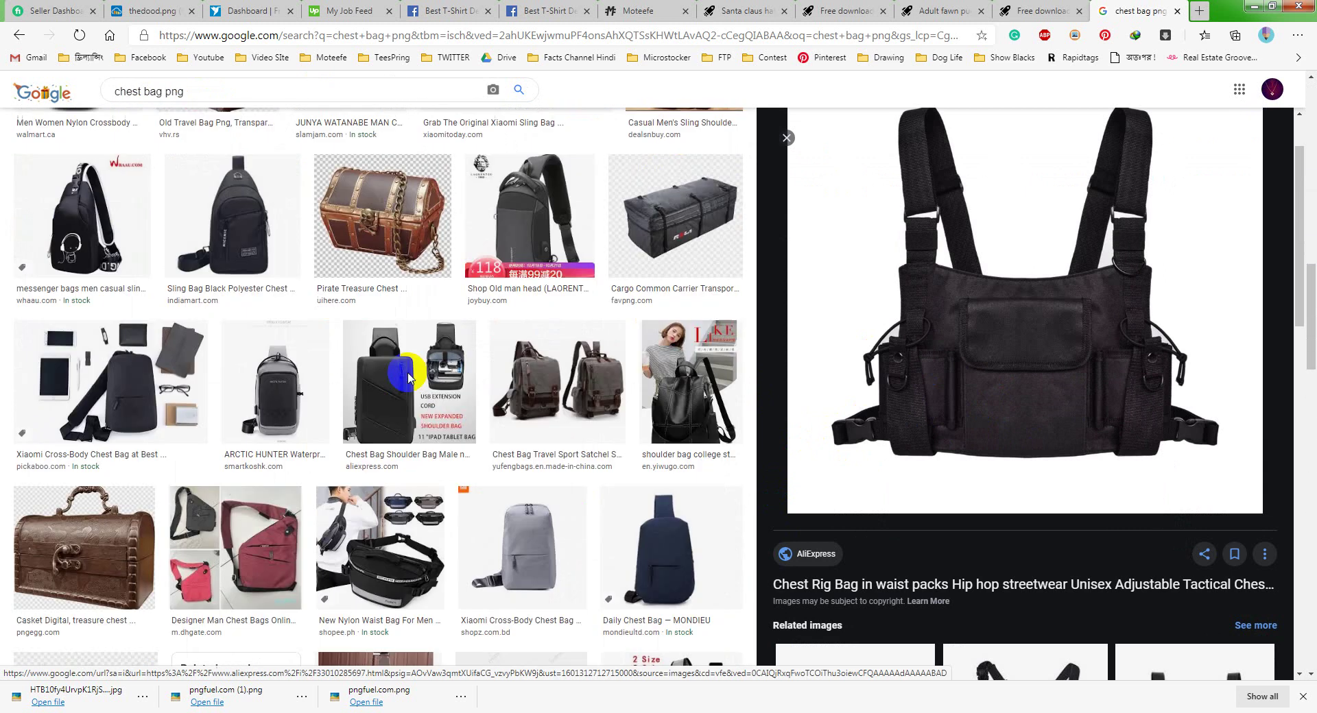
scroll(356, 470, down, 4)
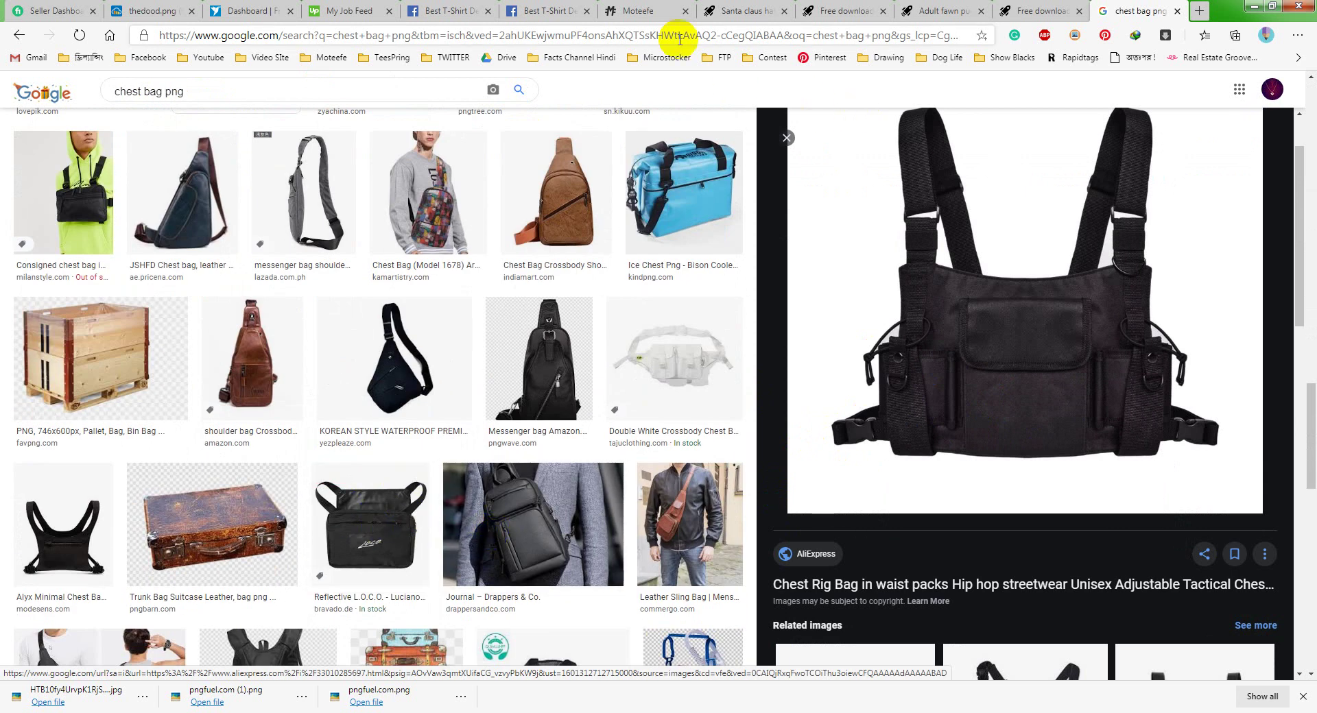
Review the open PNGFuel pages with Santa hat, pug, and other dog and cat cutout images.
click(751, 10)
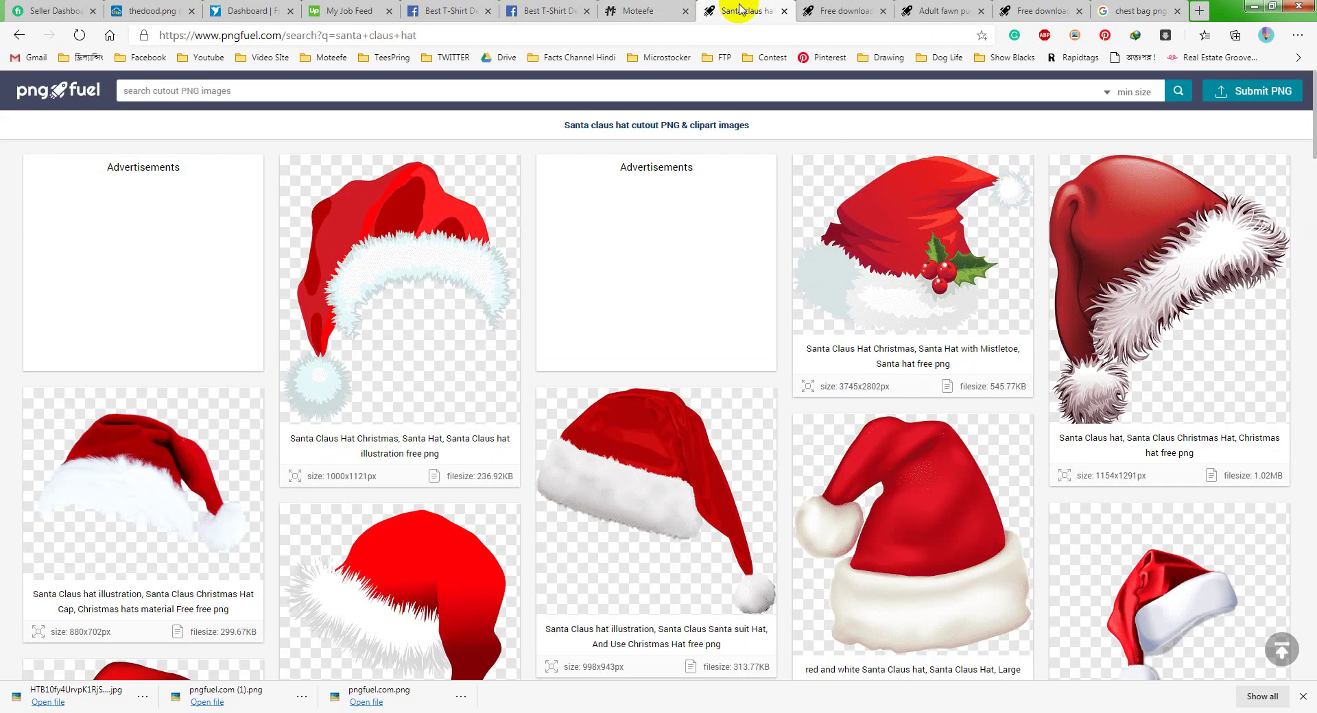
click(849, 10)
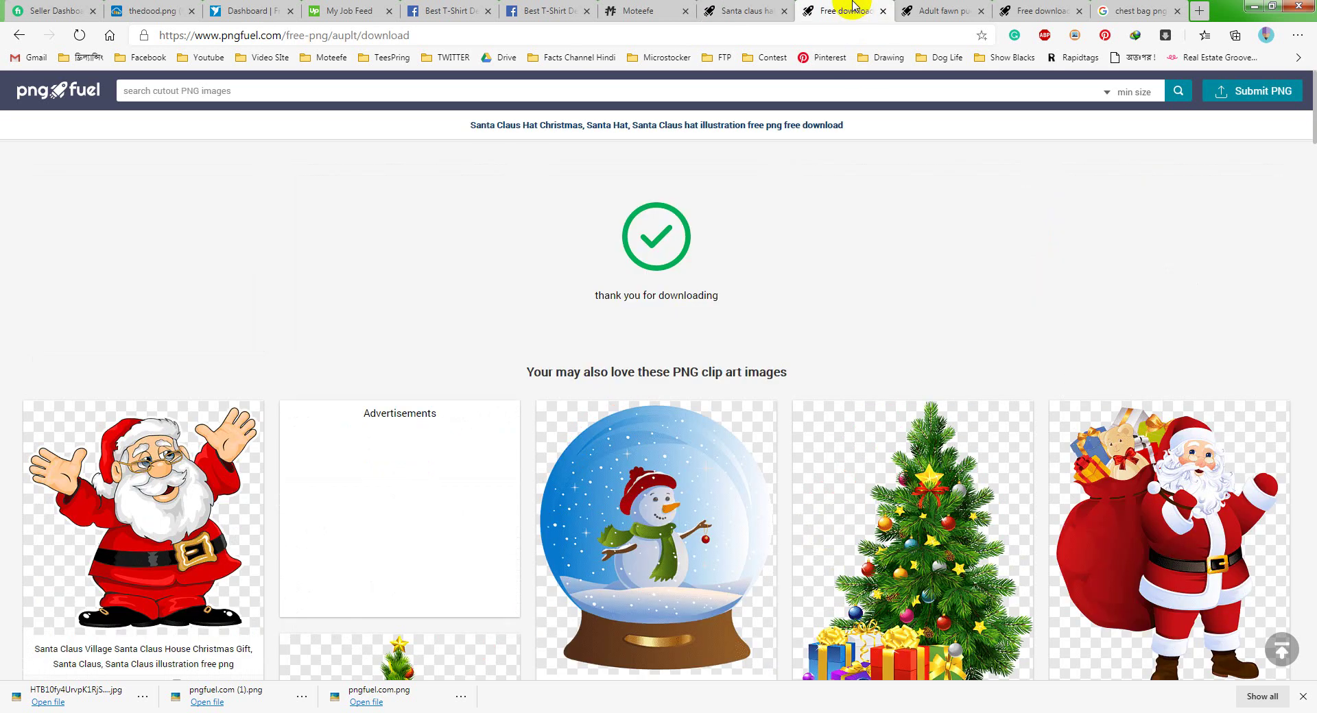
click(936, 11)
scroll(689, 274, down, 5)
scroll(639, 299, down, 4)
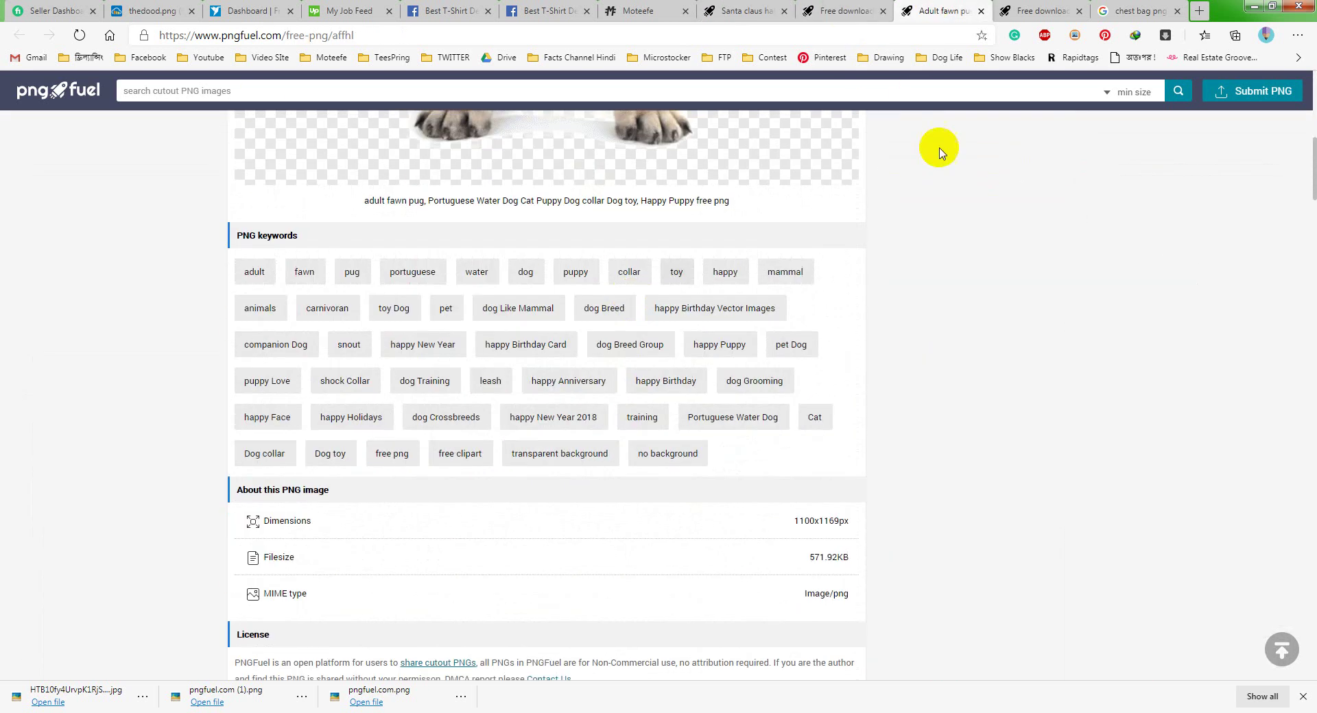
click(1032, 10)
scroll(613, 335, down, 3)
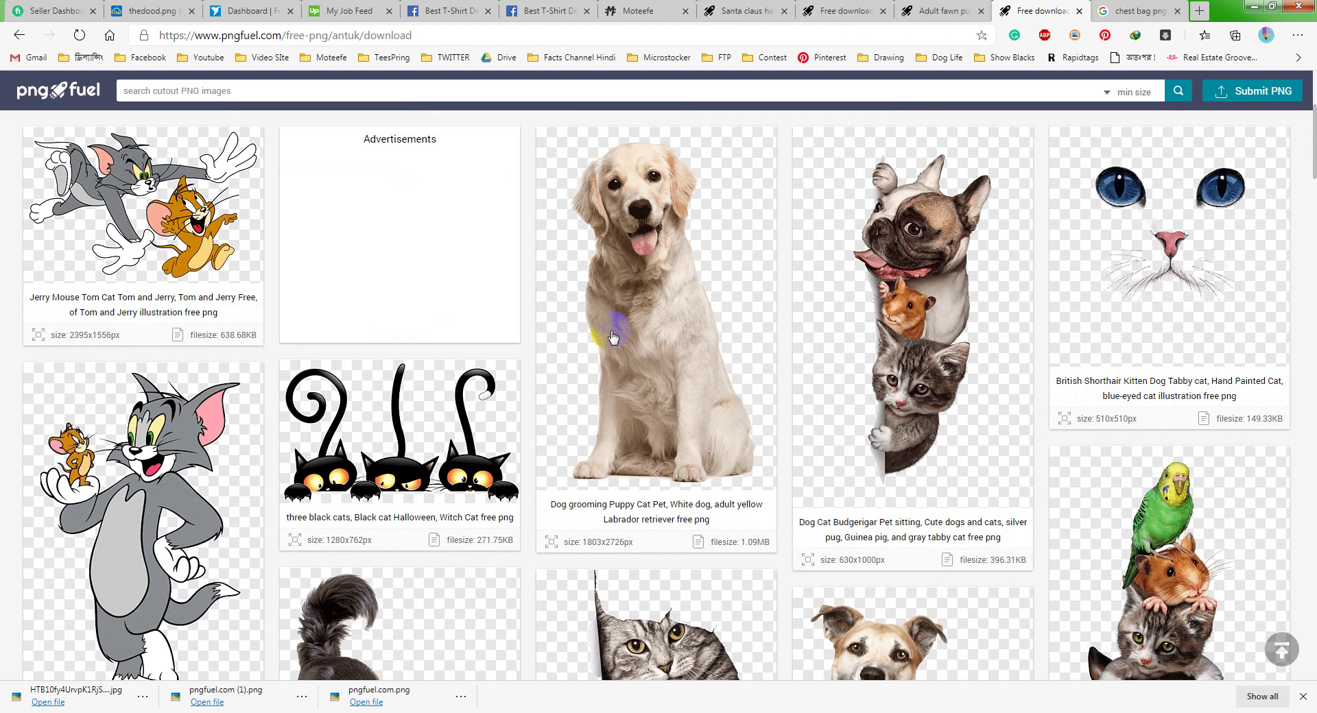
scroll(553, 344, down, 4)
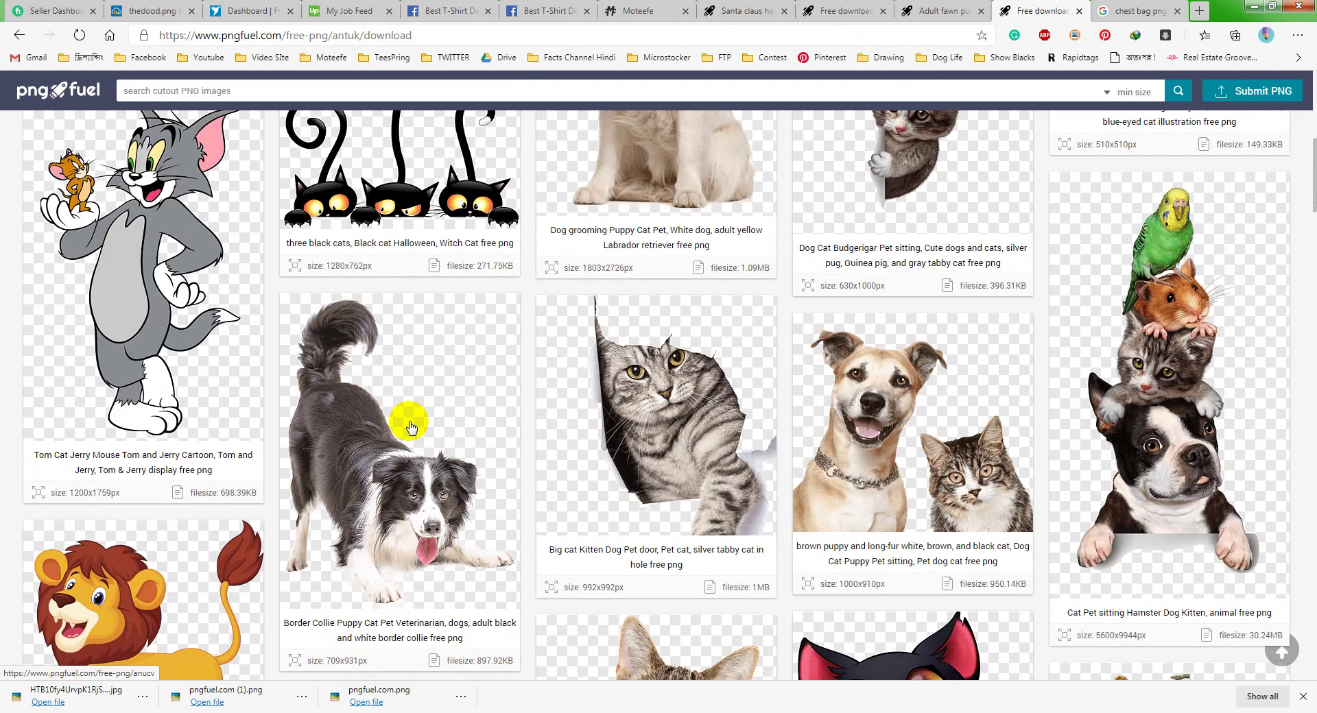
scroll(478, 445, up, 8)
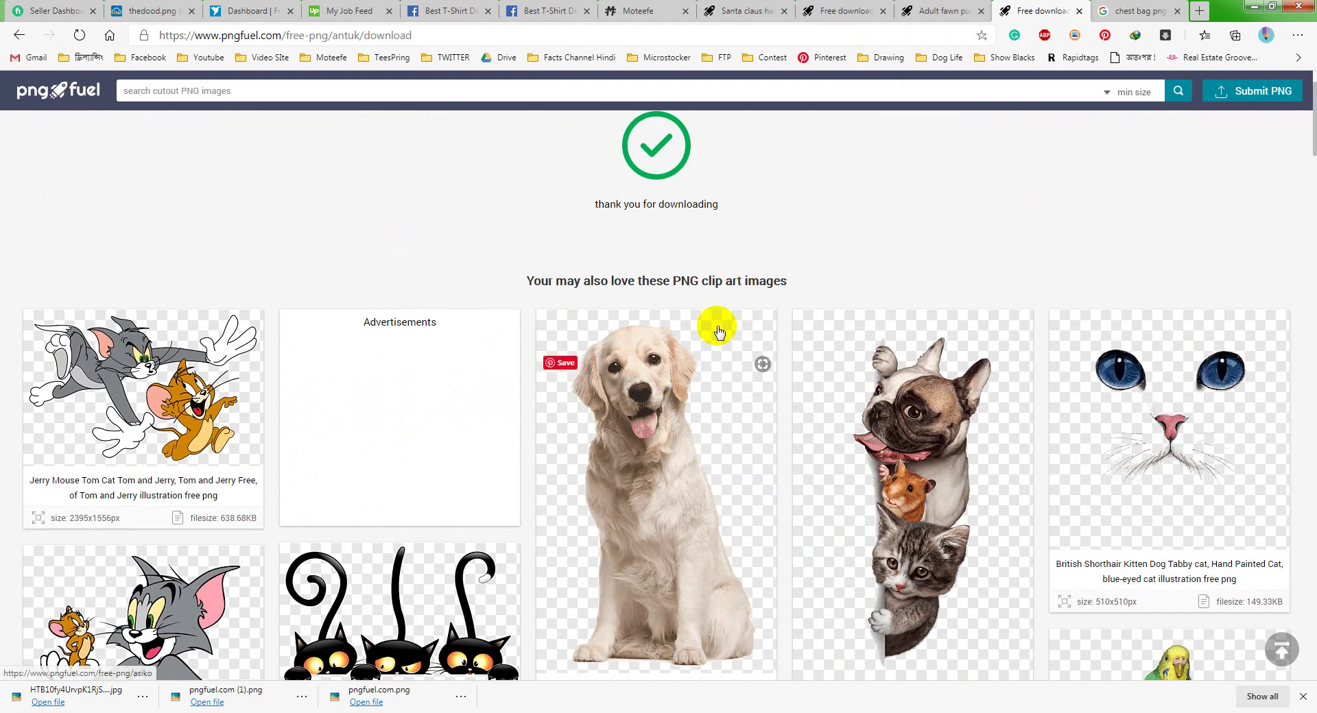
scroll(670, 302, down, 1)
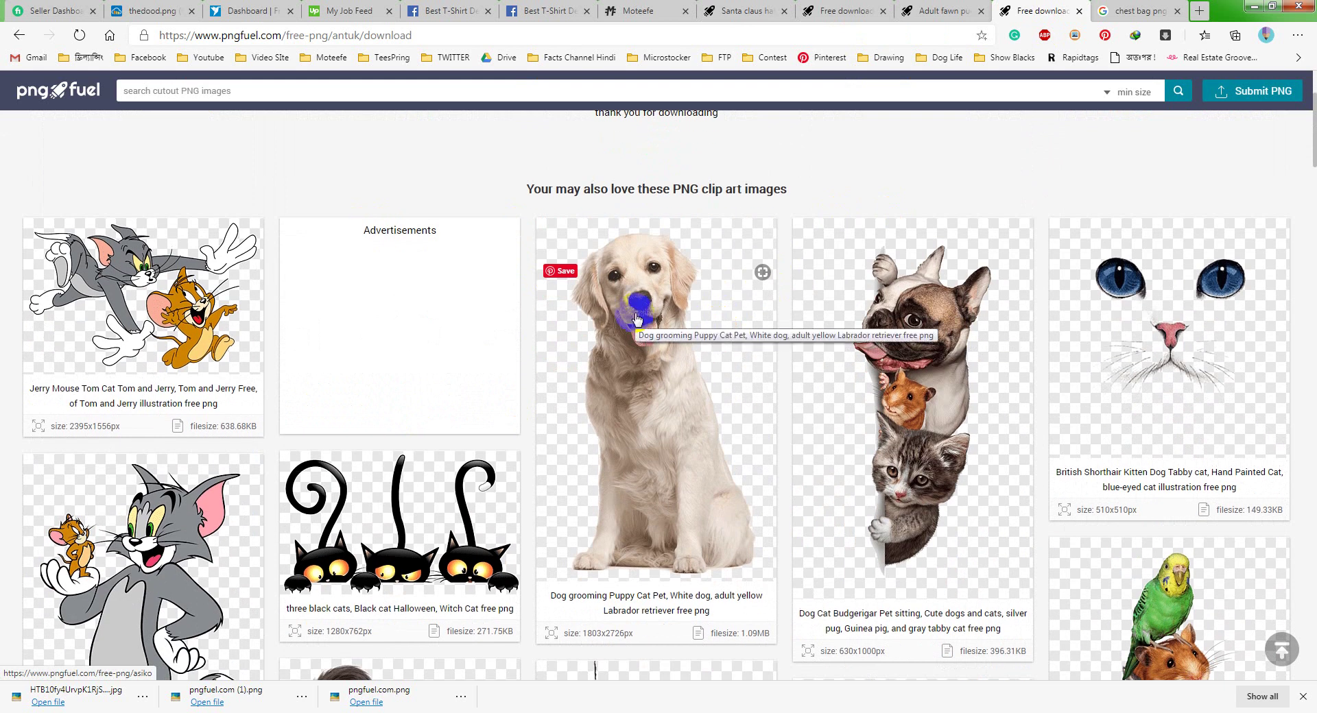
Switch to Photoshop and create a 4500 × 5400 pixel RGB document at 300 pixels/inch with a transparent background.
click(207, 702)
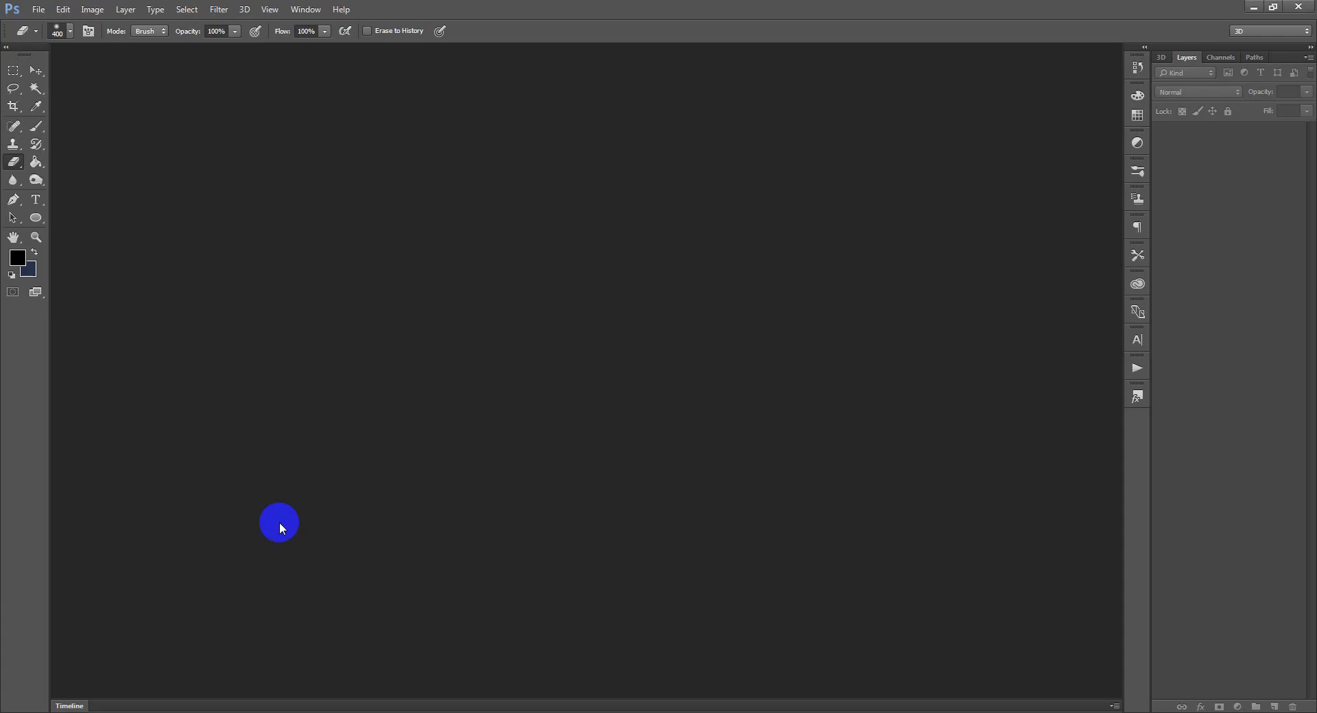
click(37, 9)
click(48, 33)
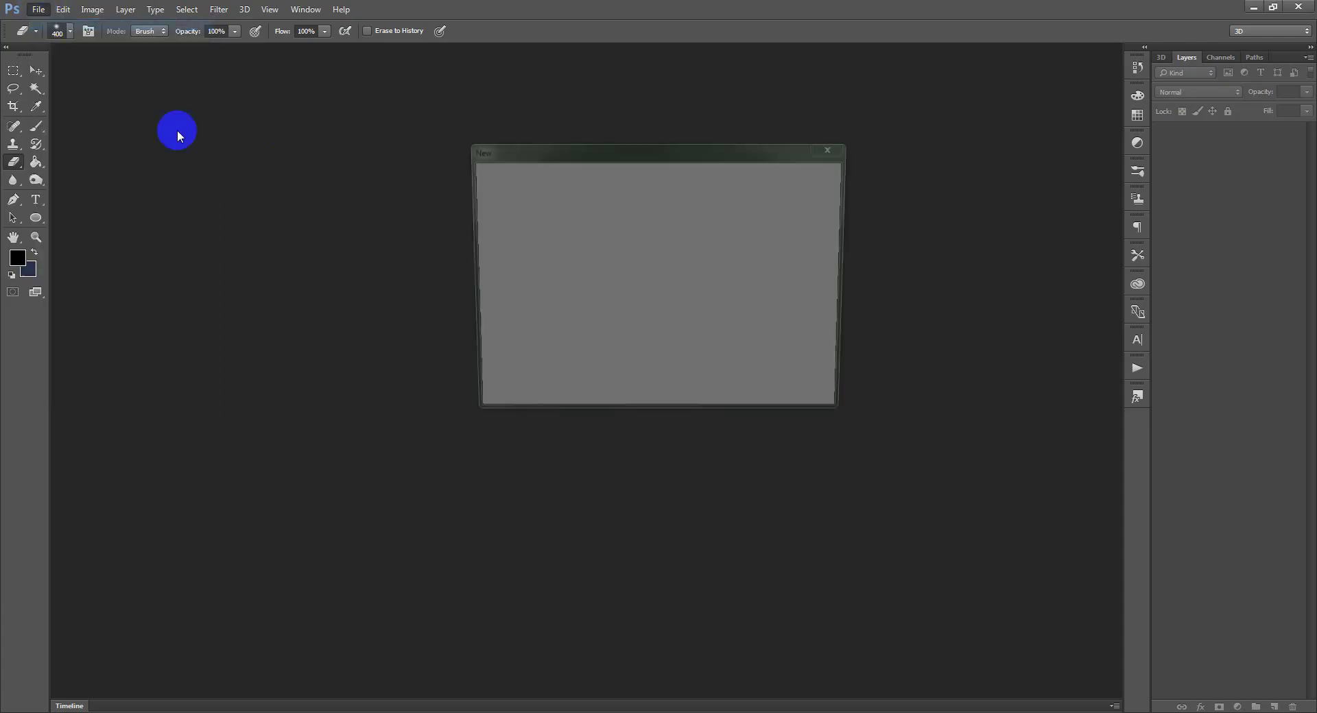
double_click(611, 243)
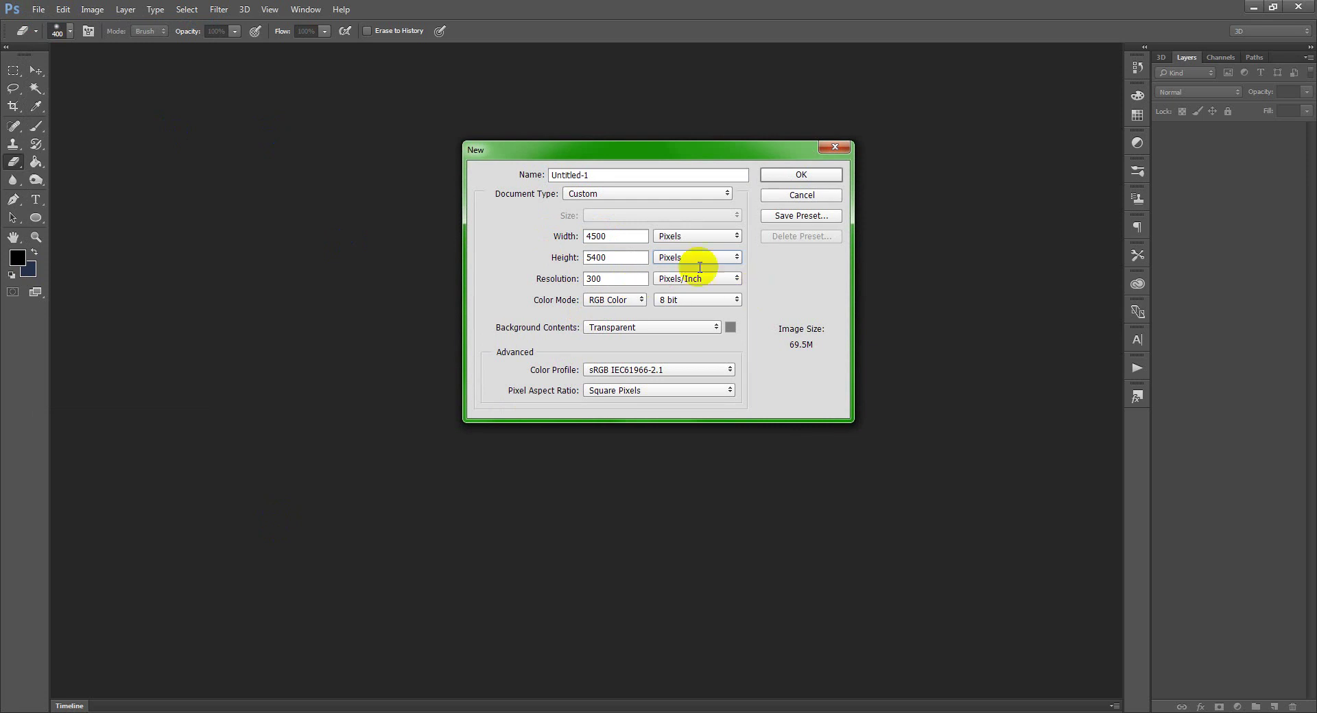
click(802, 176)
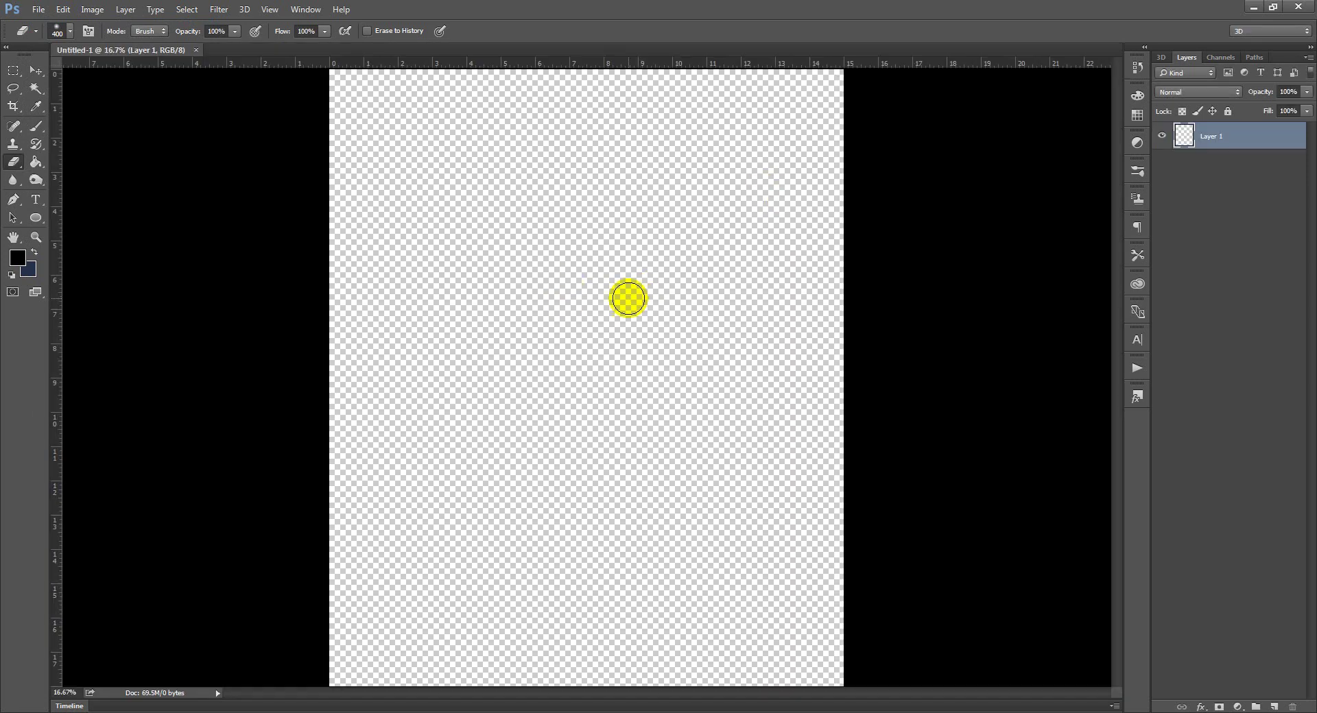
key(ctrl+minus)
click(297, 207)
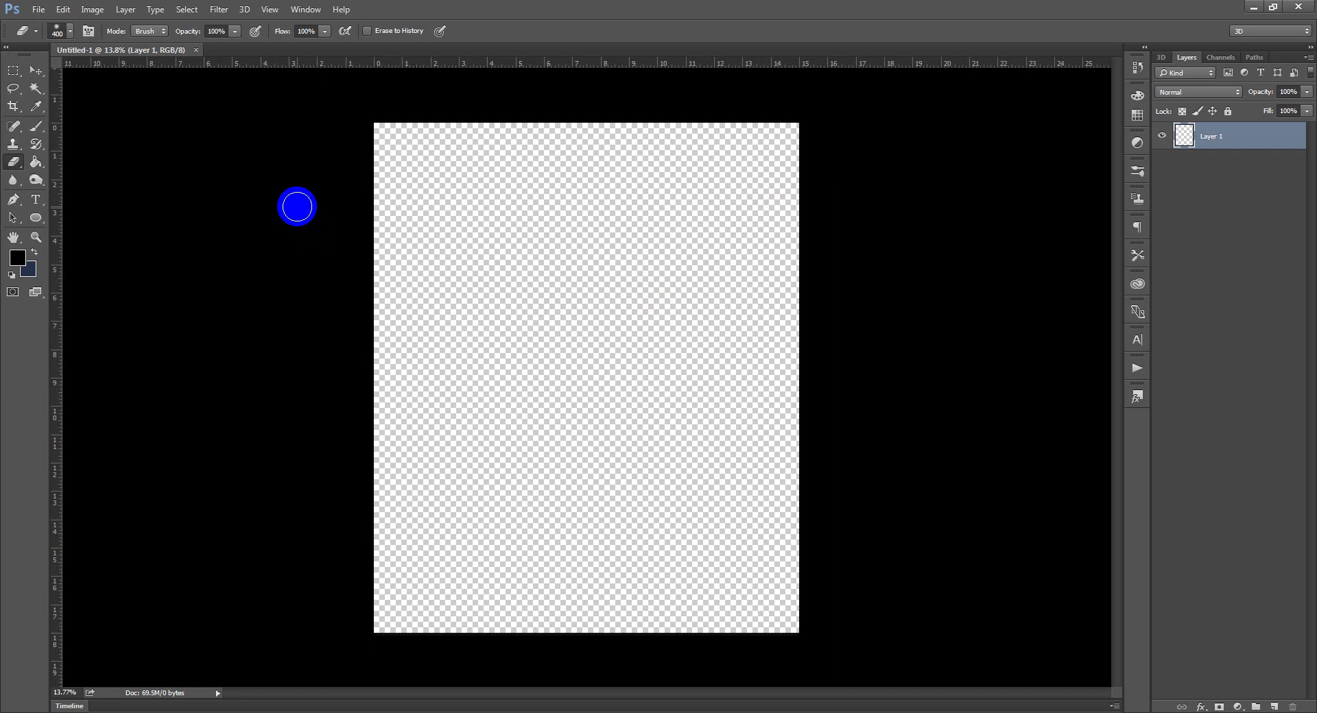
Open the chest bag image, pngfuel.com (1) and pngfuel.com (4), and review the Santa hat and puppy documents.
key(ctrl+o)
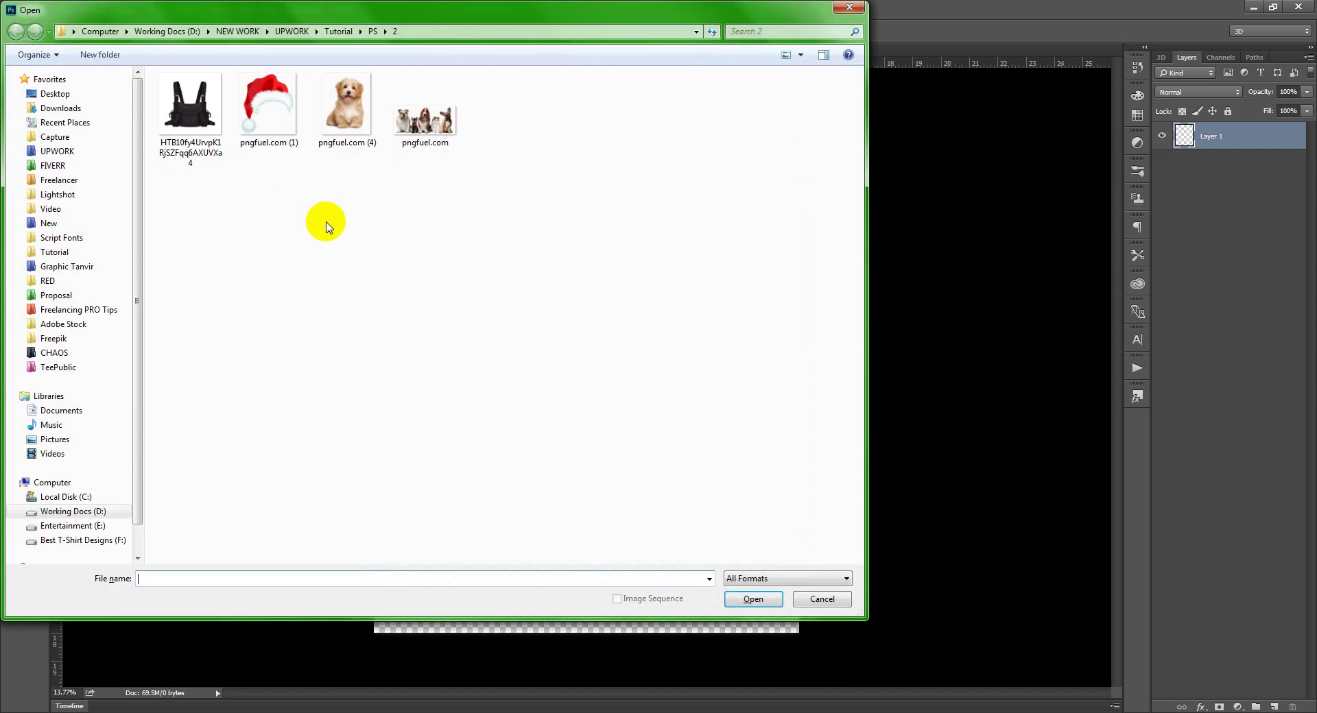
click(336, 120)
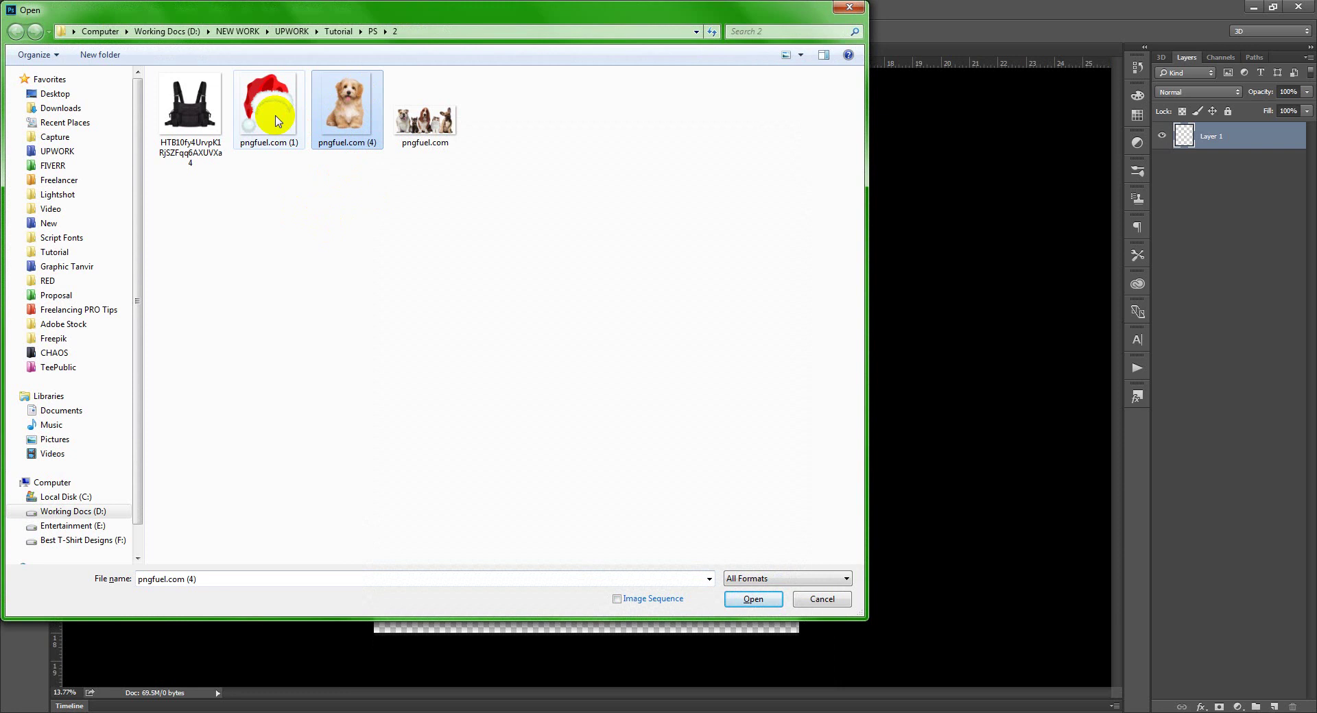
ctrl+click(268, 109)
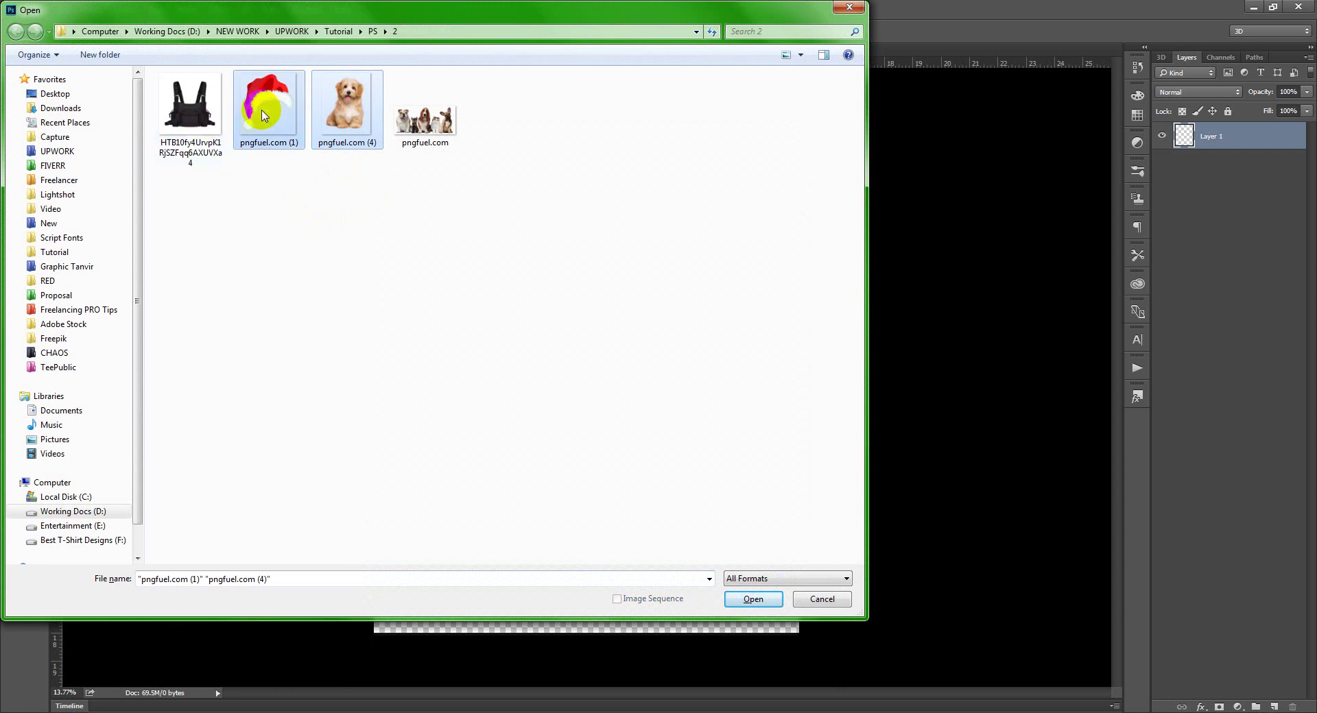
ctrl+click(190, 106)
click(737, 598)
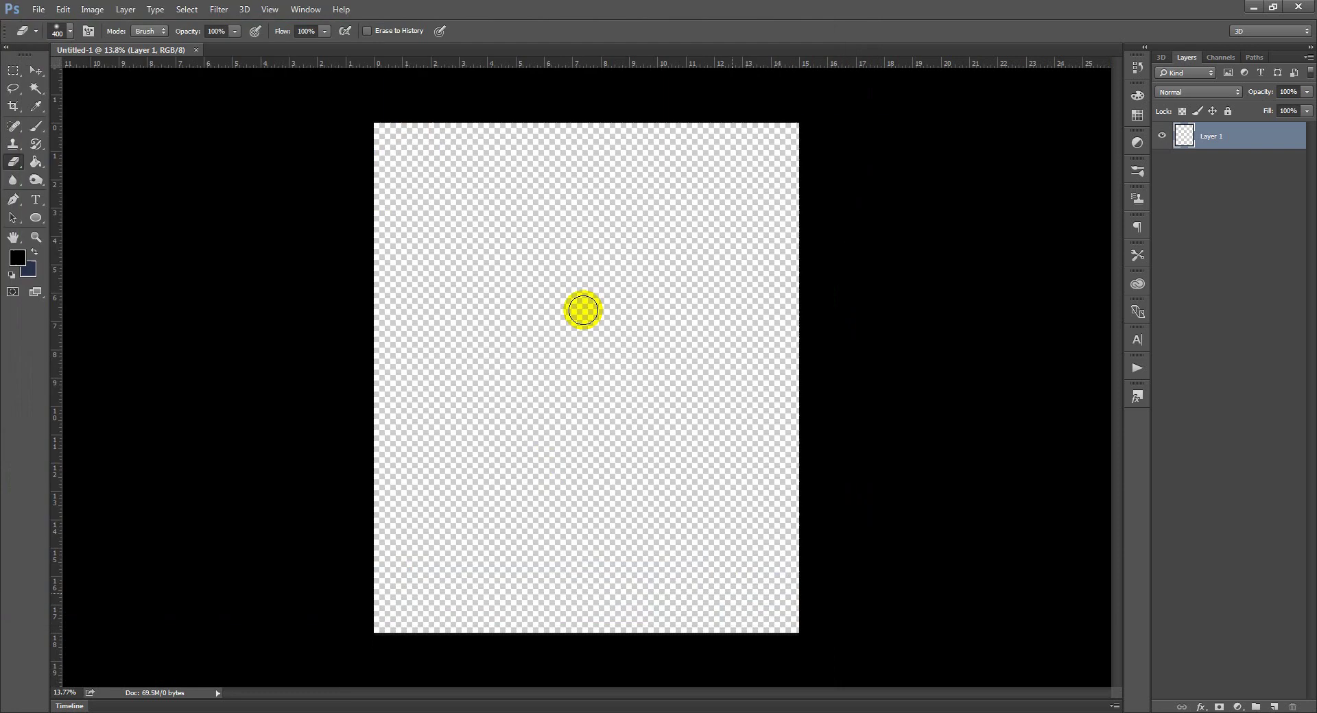
click(657, 272)
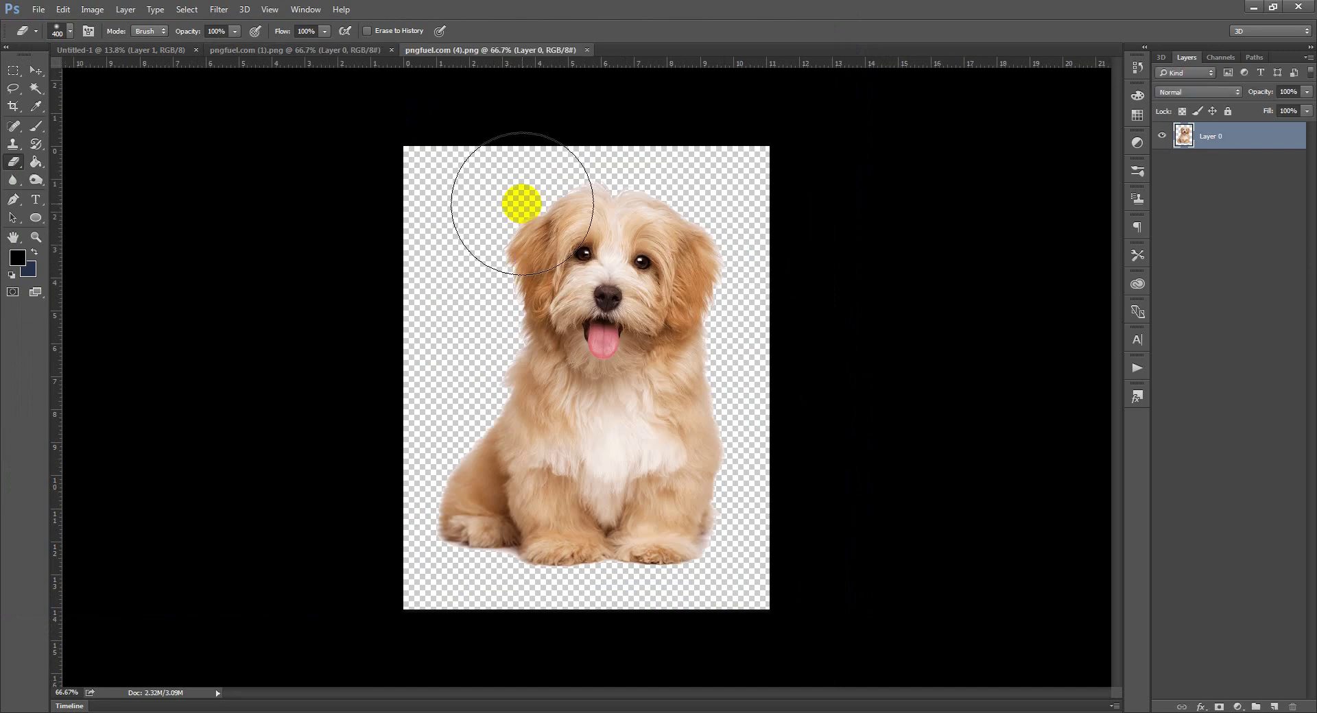
click(298, 52)
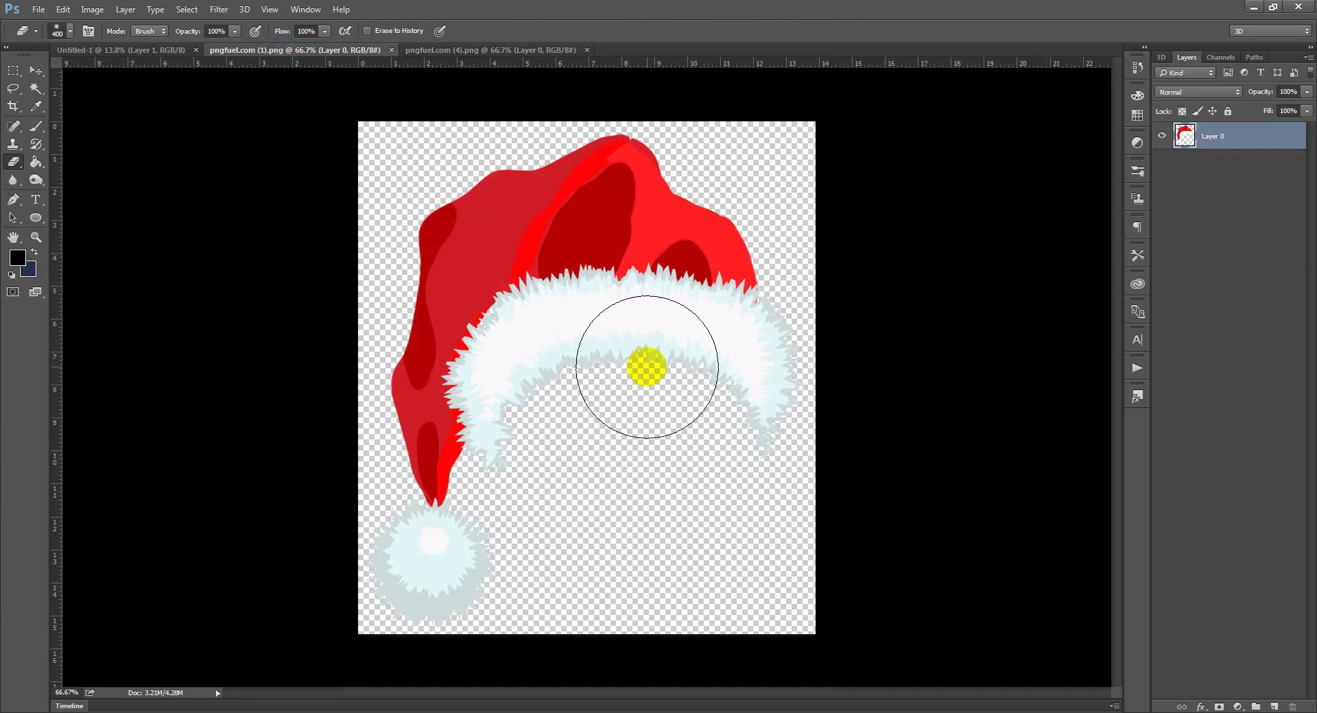
click(459, 51)
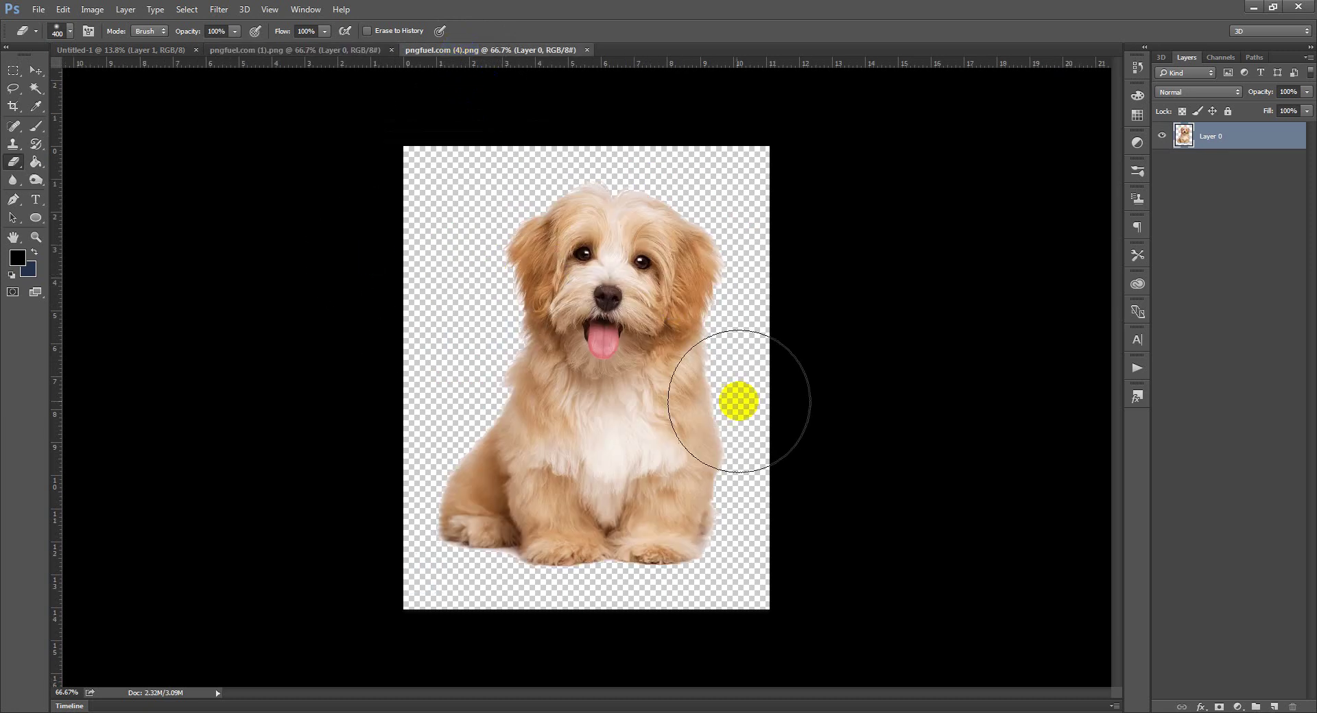
click(332, 260)
Bring the chest bag image into the blank document, scale it to 571% and position it over the canvas.
key(v)
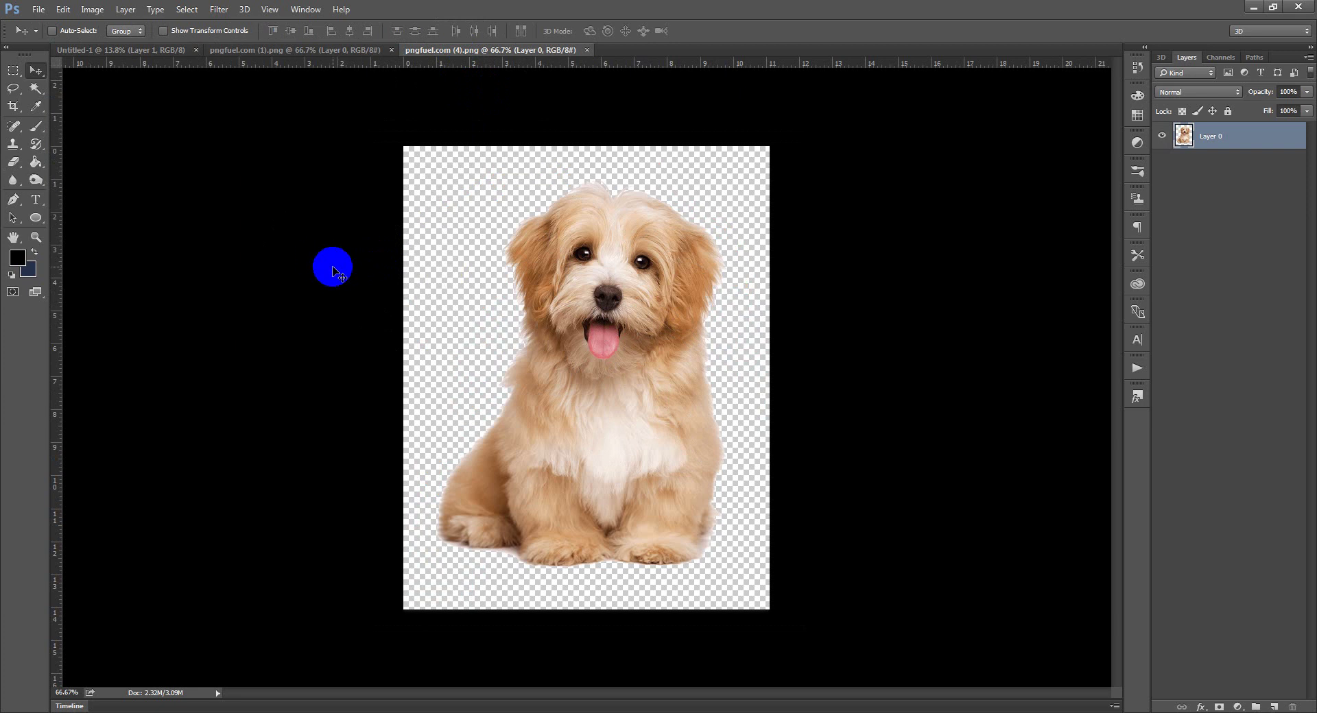
click(229, 52)
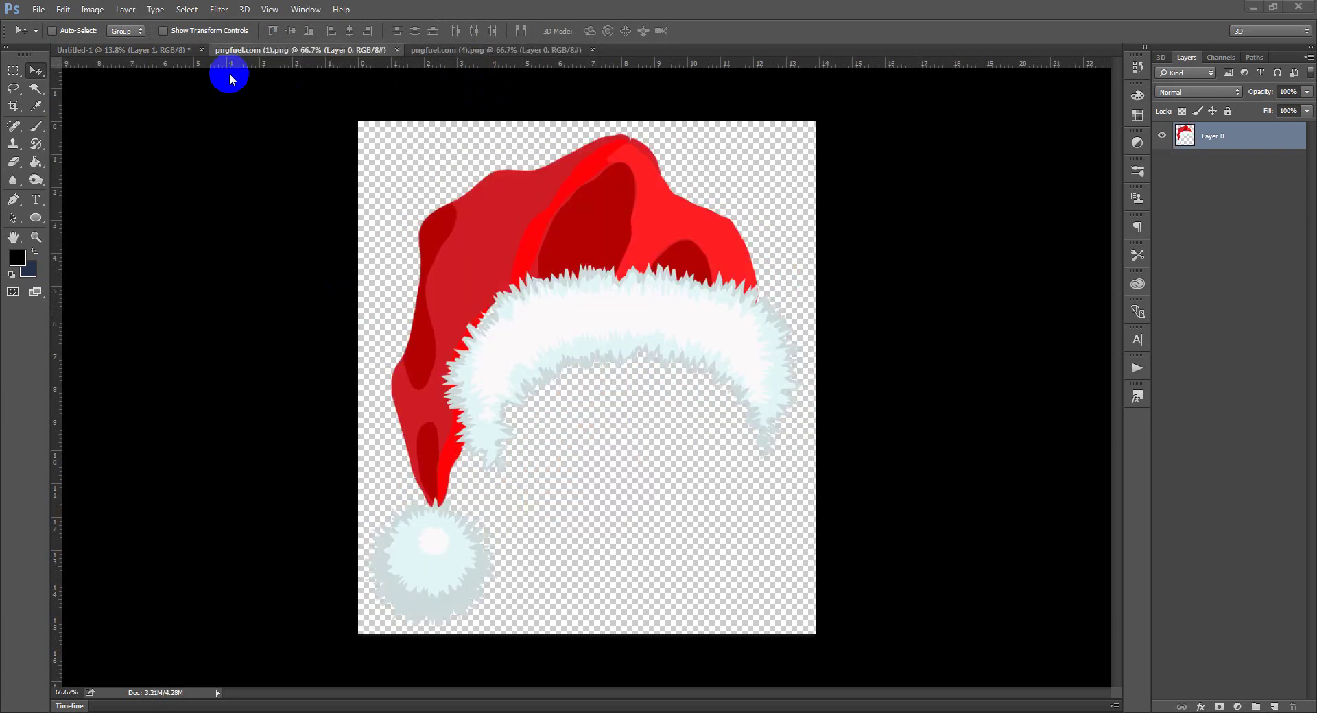
click(149, 52)
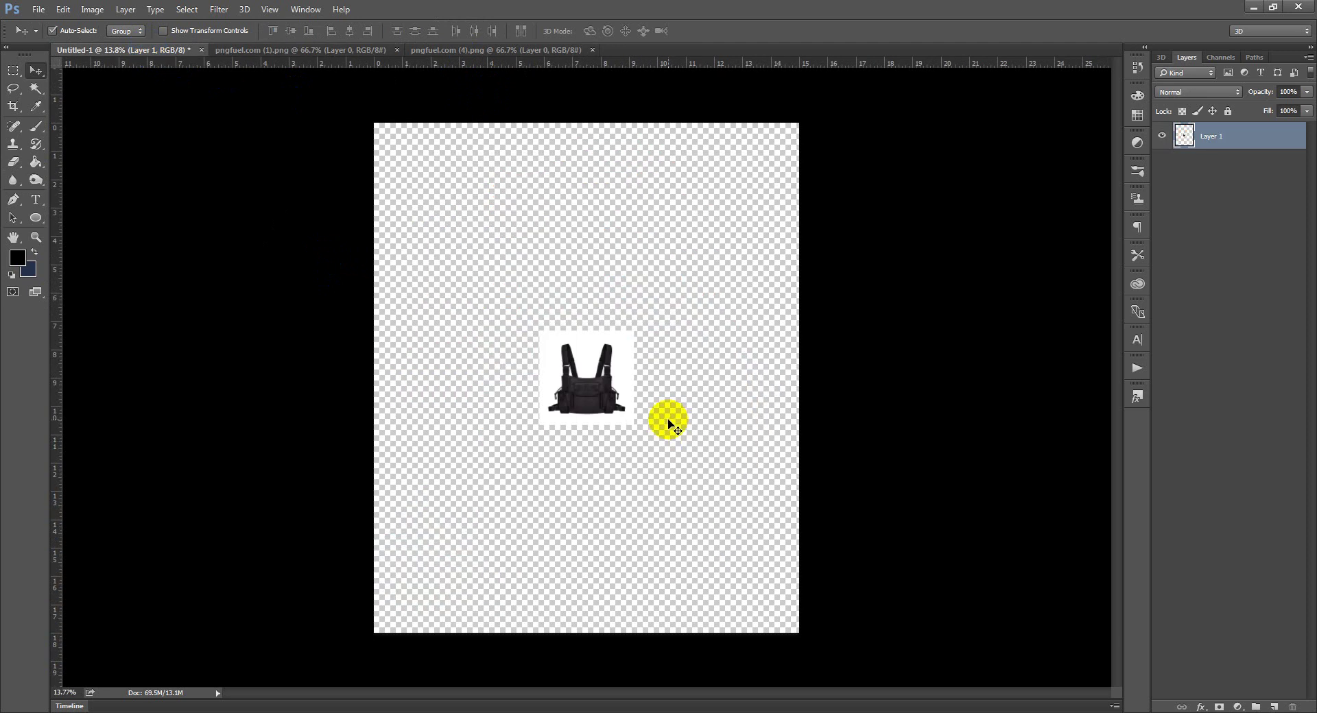
key(ctrl+t)
drag(634, 425, 854, 647)
drag(658, 318, 660, 283)
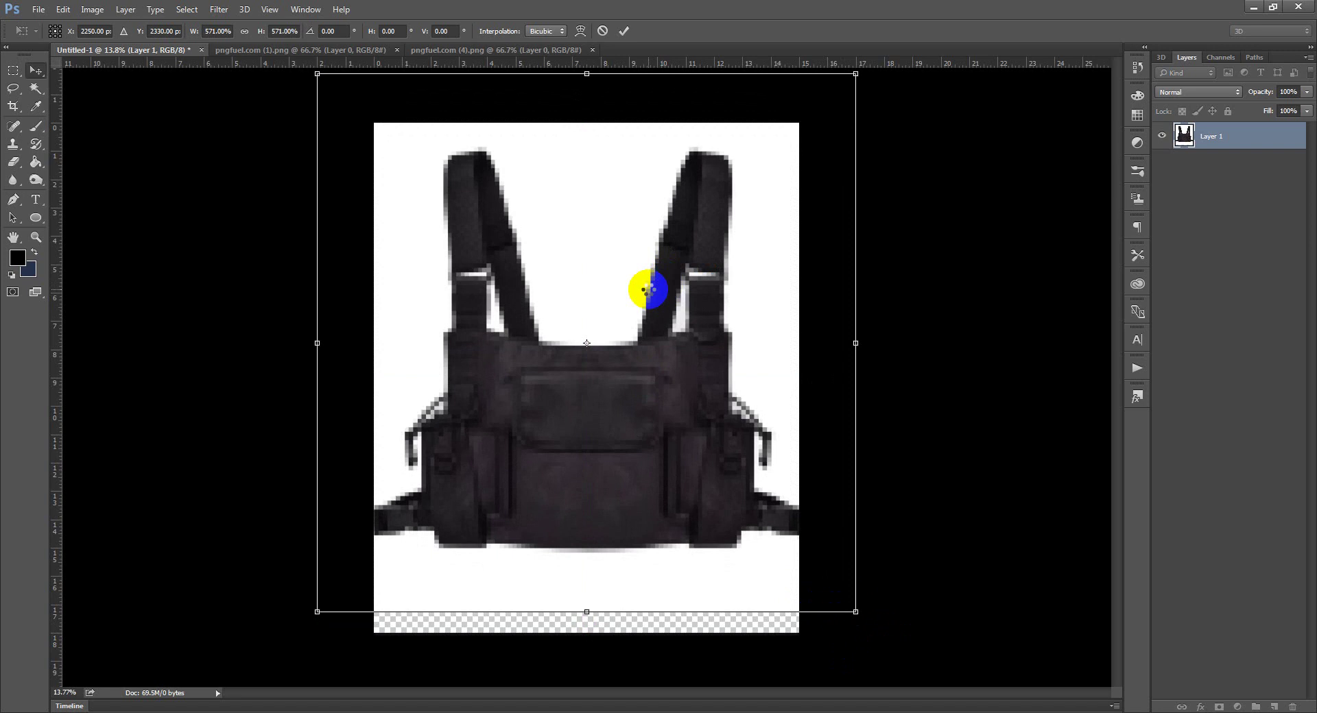
double_click(647, 290)
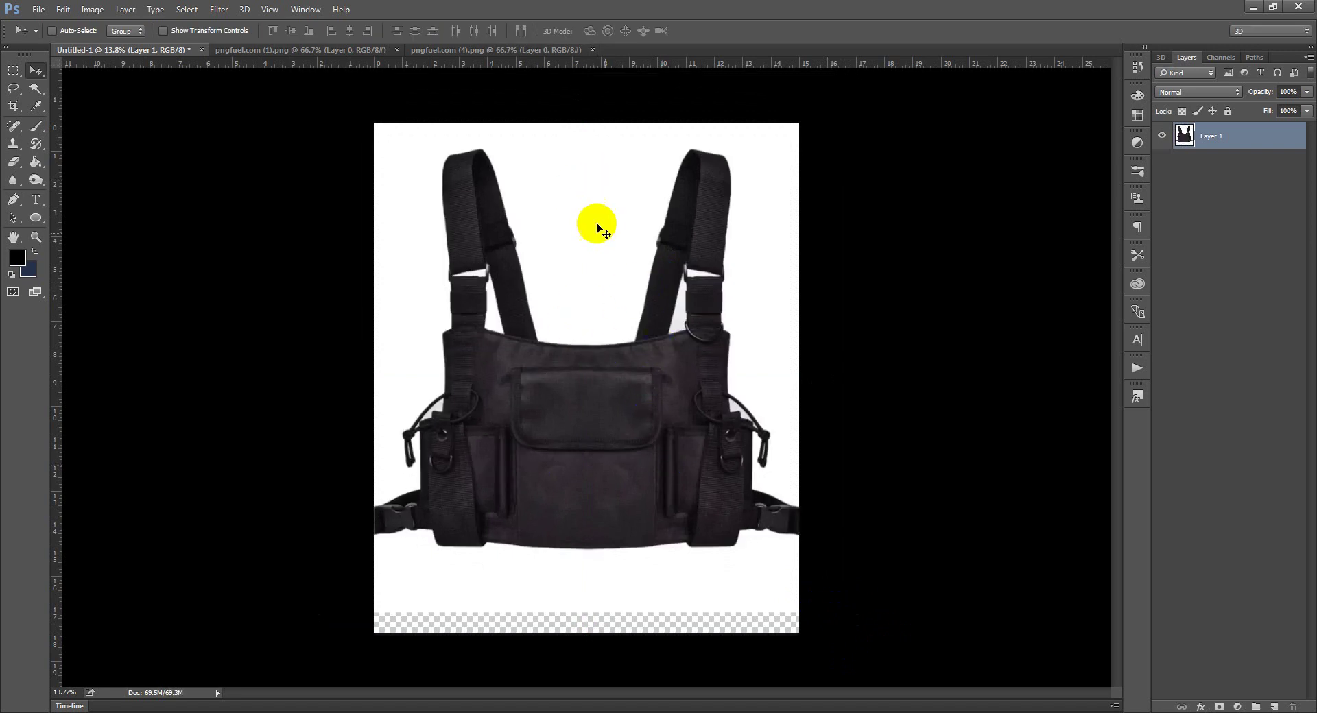
click(676, 378)
click(676, 499)
click(637, 315)
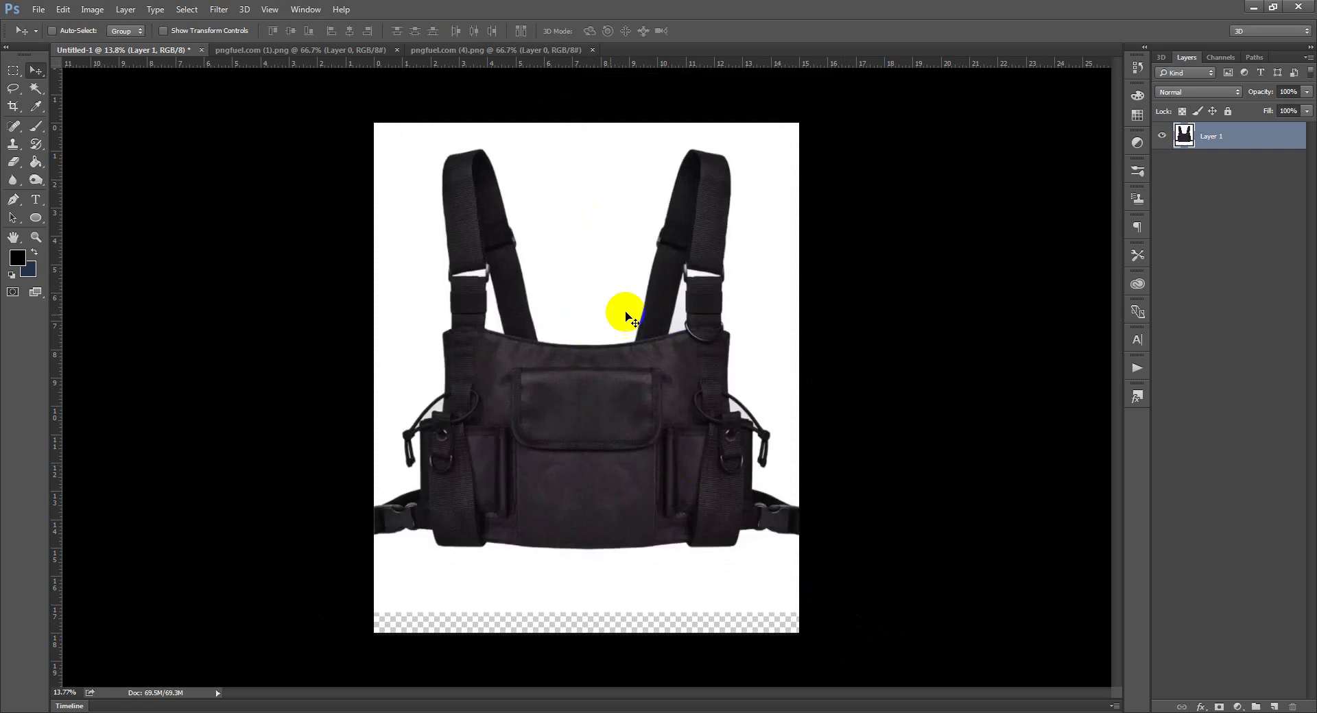
click(682, 305)
click(579, 358)
click(490, 360)
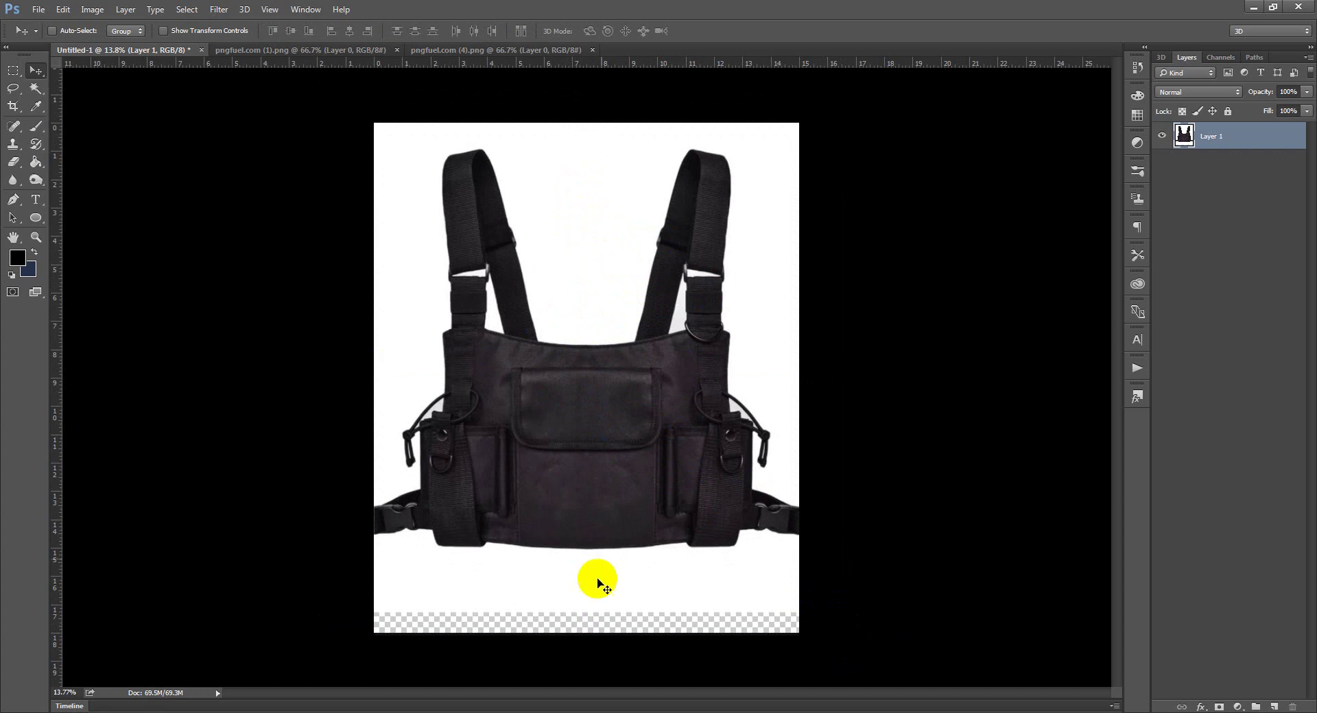
Move the chest bag image down to cover the canvas's transparent bottom strip, and activate the Rectangular Marquee tool.
drag(606, 435, 604, 455)
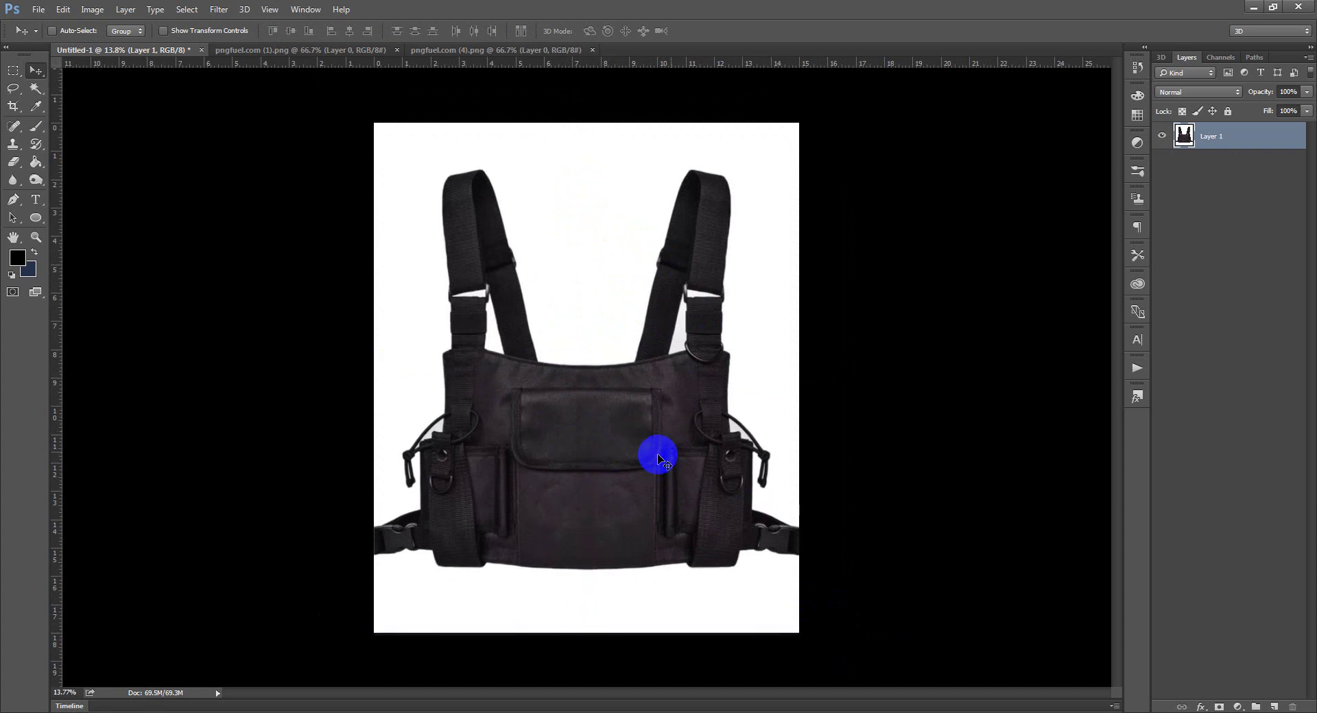
click(12, 74)
click(290, 271)
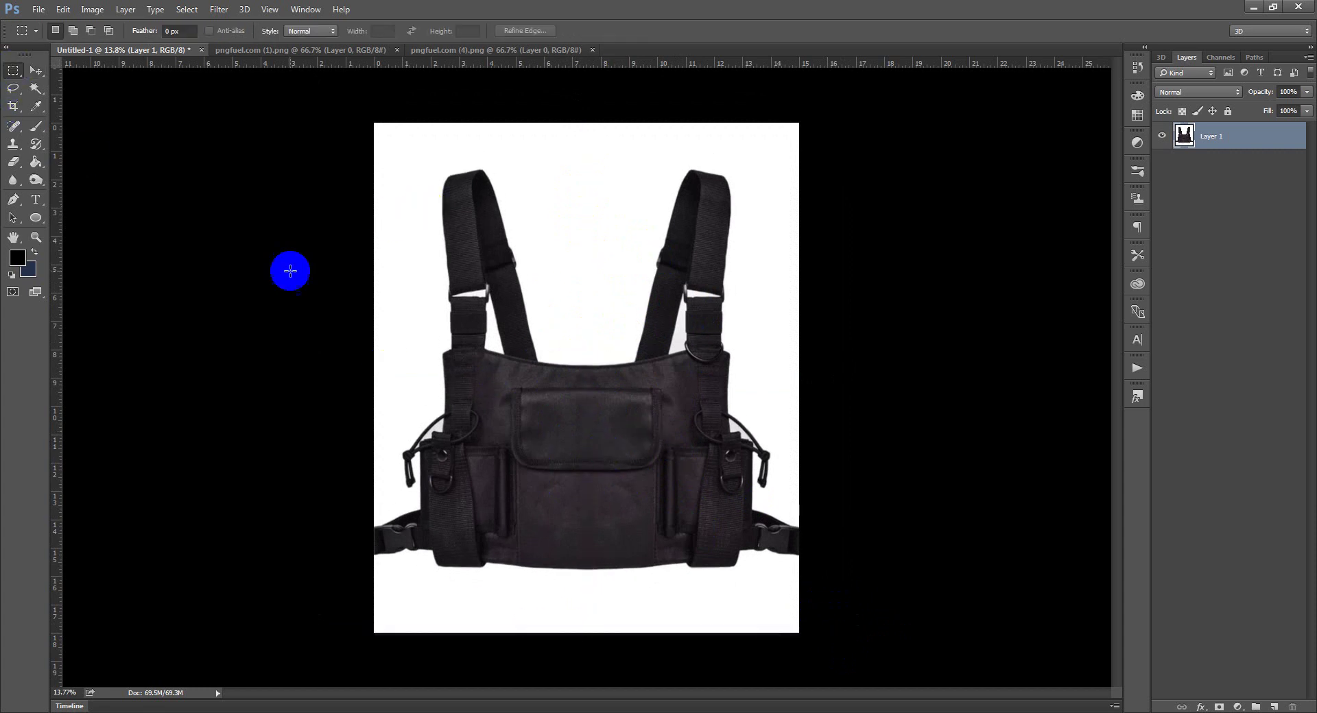
click(316, 280)
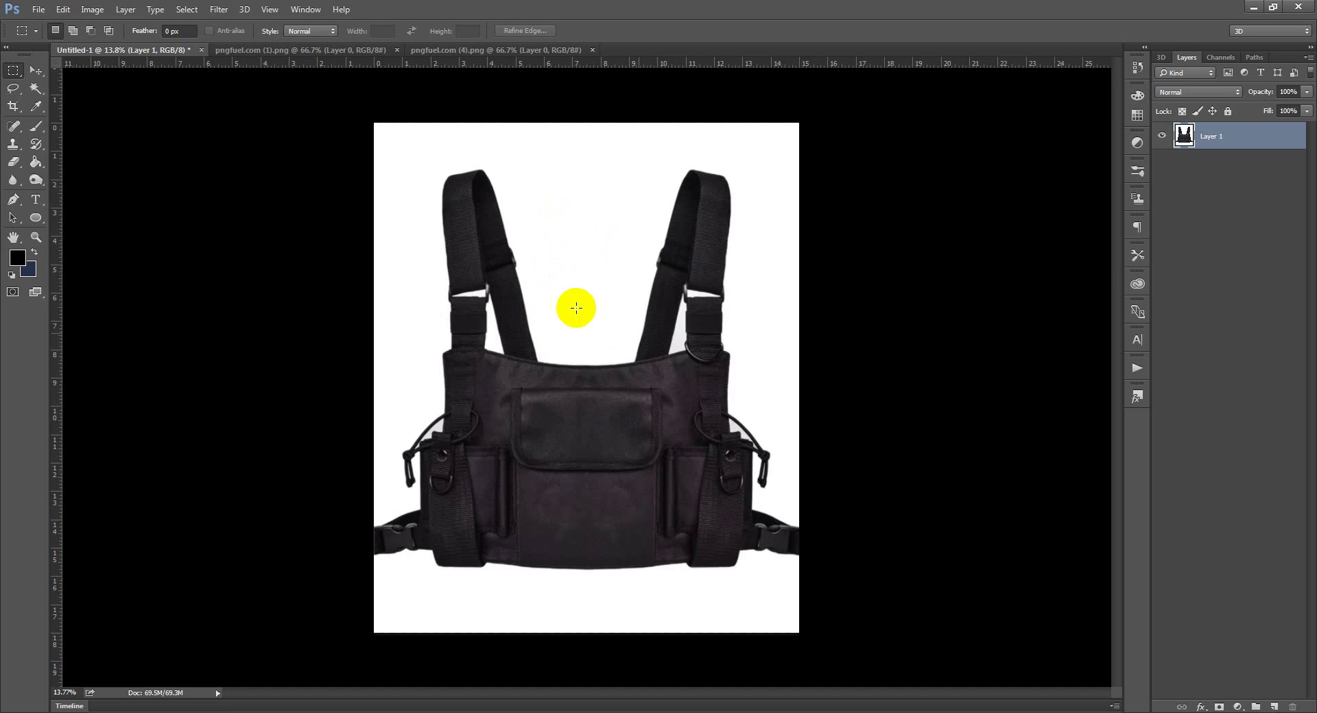
Delete the white background above the chest bag and in the gaps beside its straps using the Magic Wand.
click(34, 90)
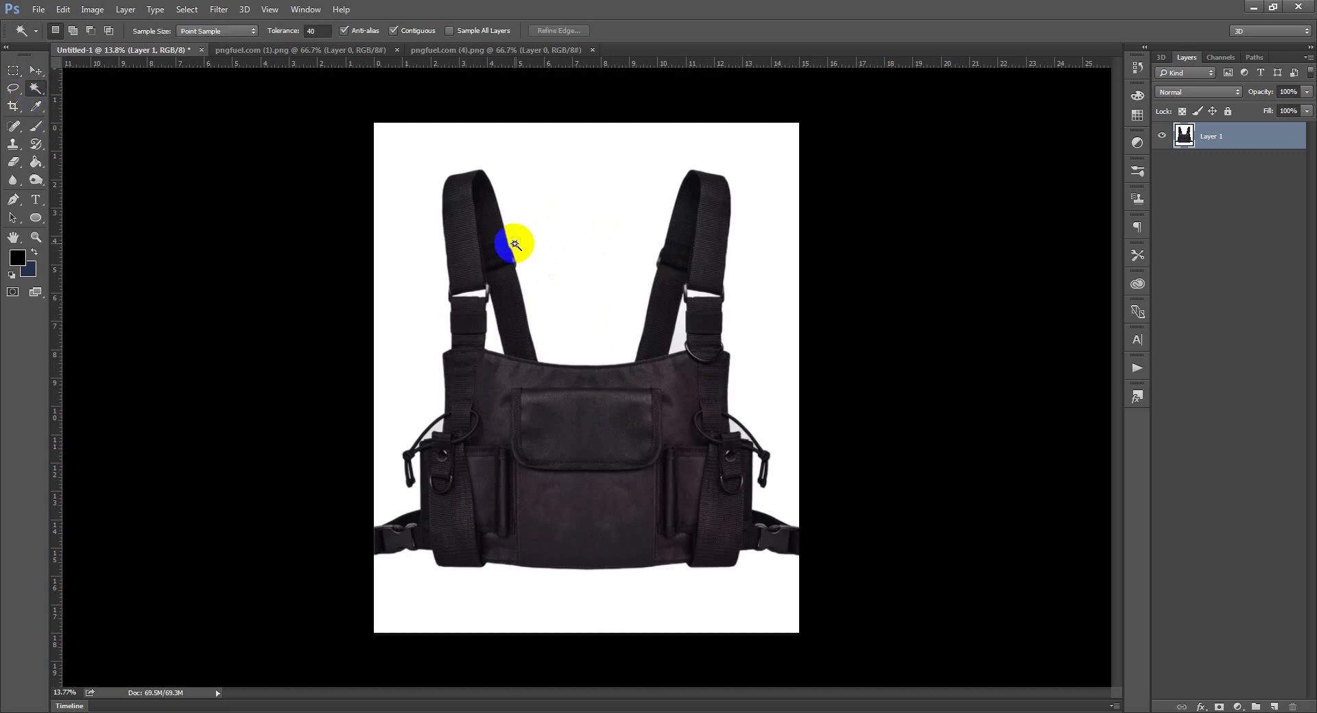
click(551, 227)
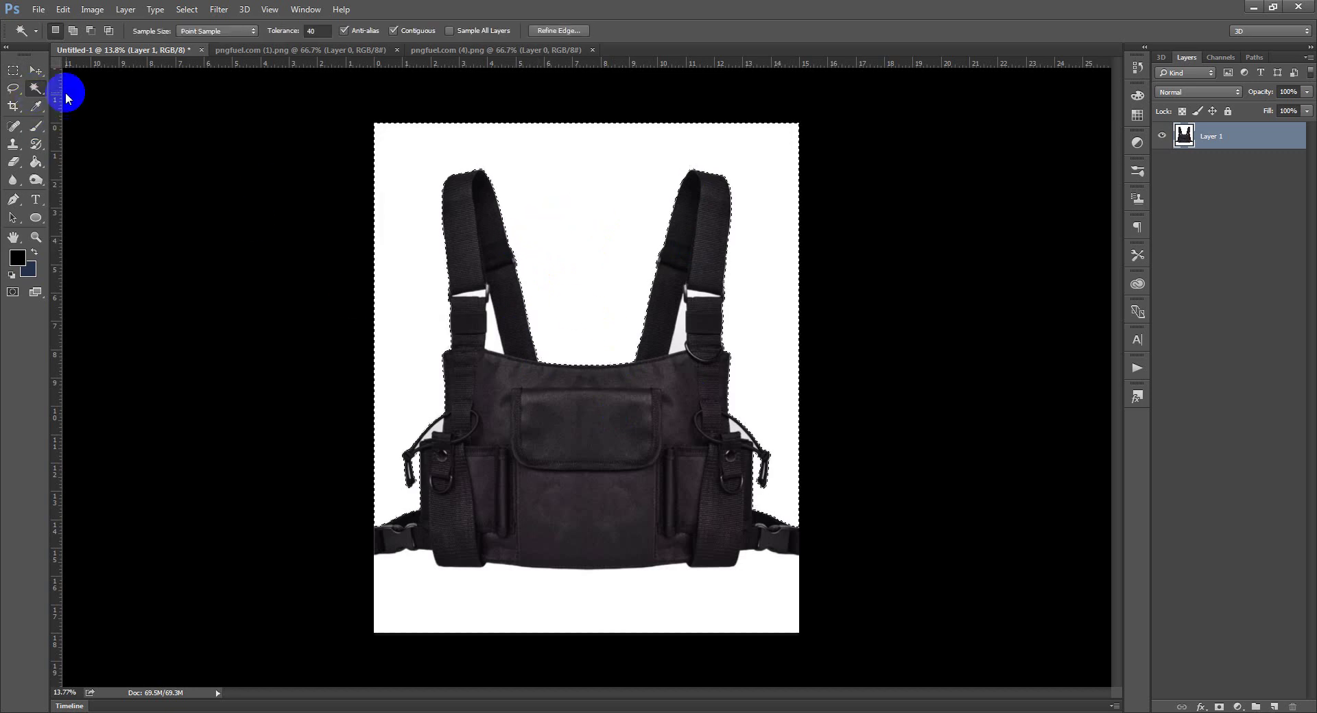
key(Delete)
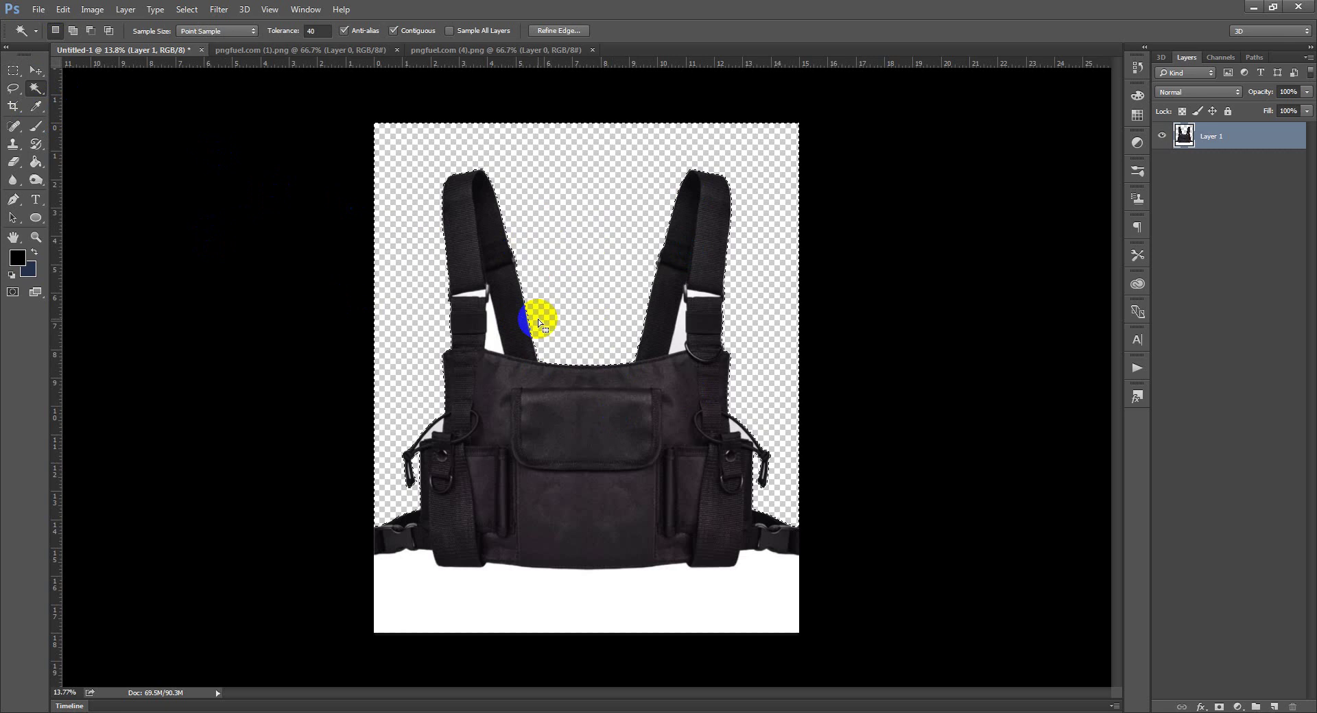
click(494, 334)
key(Delete)
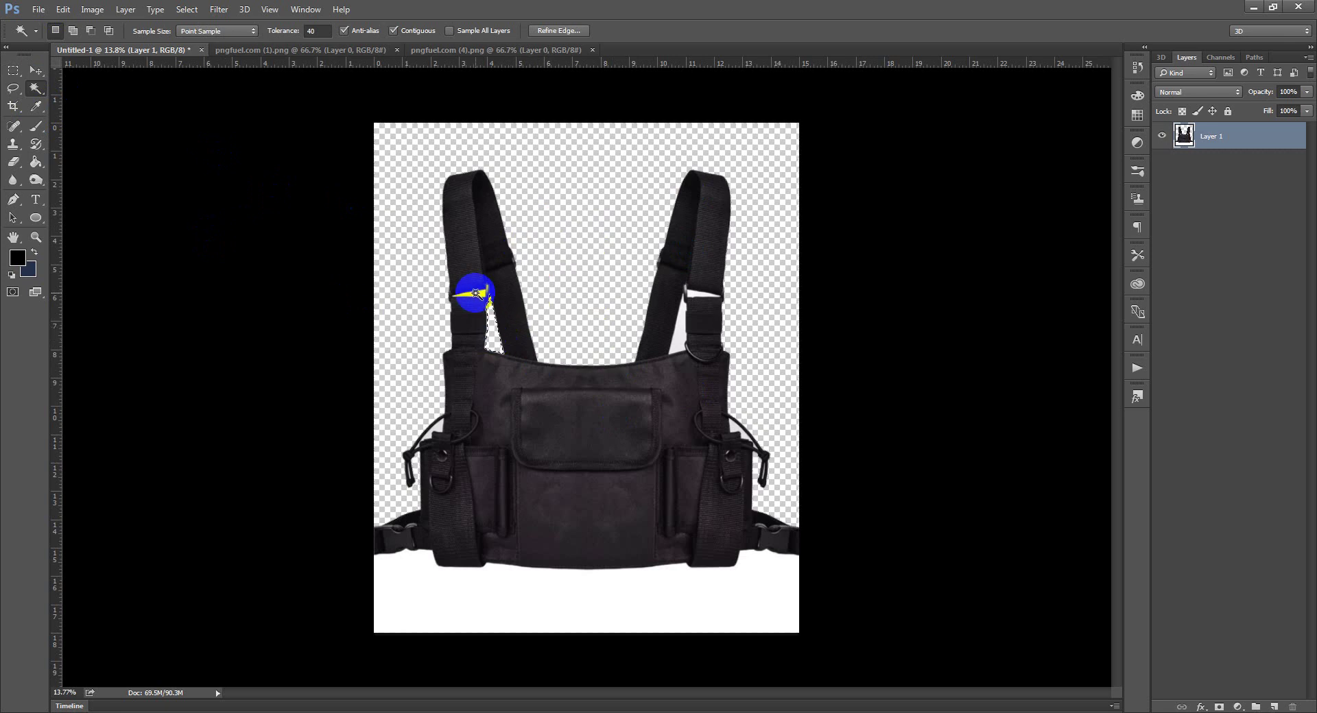
key(Delete)
click(681, 310)
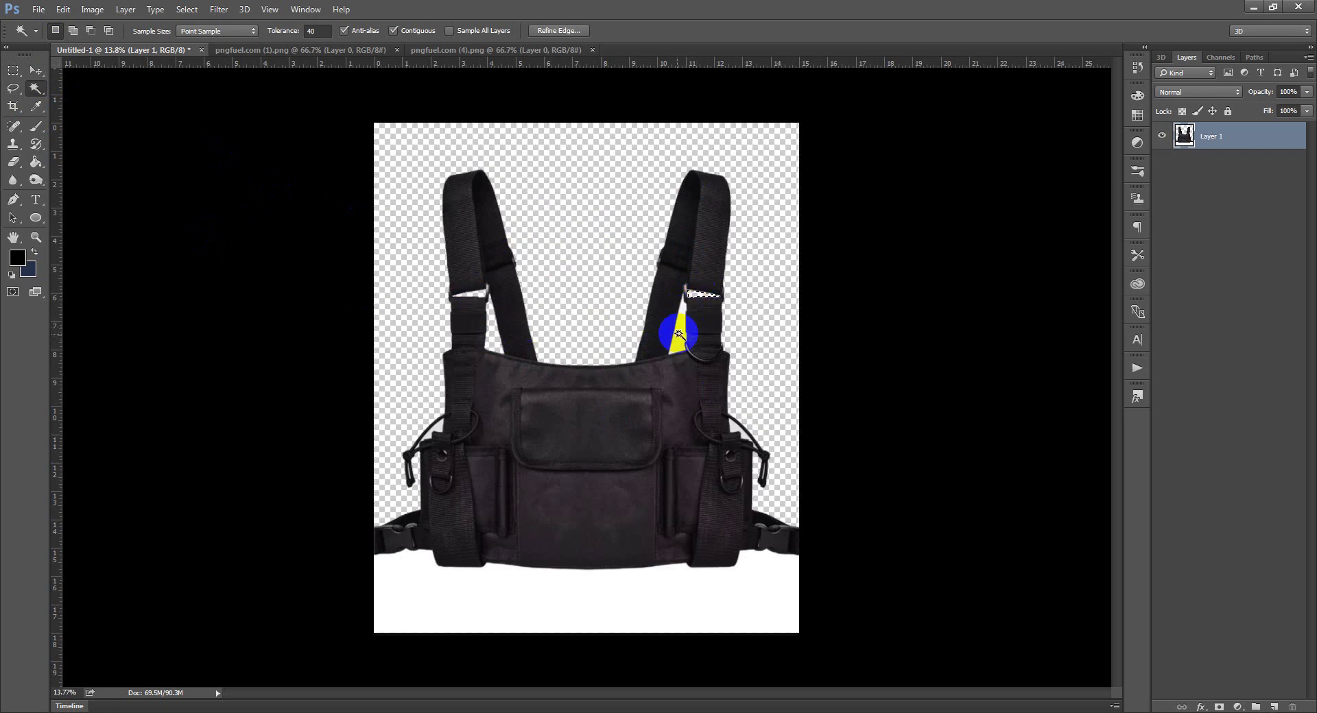
key(Delete)
Delete the white areas below the chest bag and inside its side cords, and clear the selection.
click(533, 582)
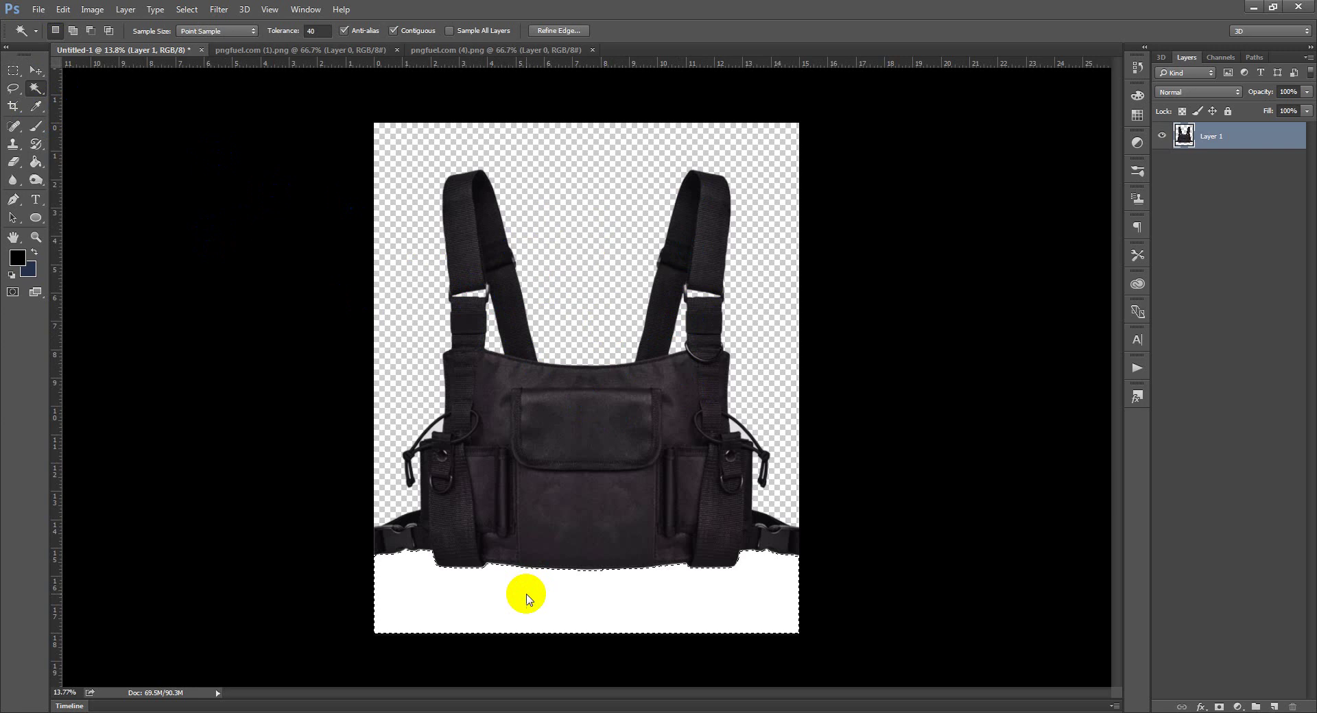
key(Delete)
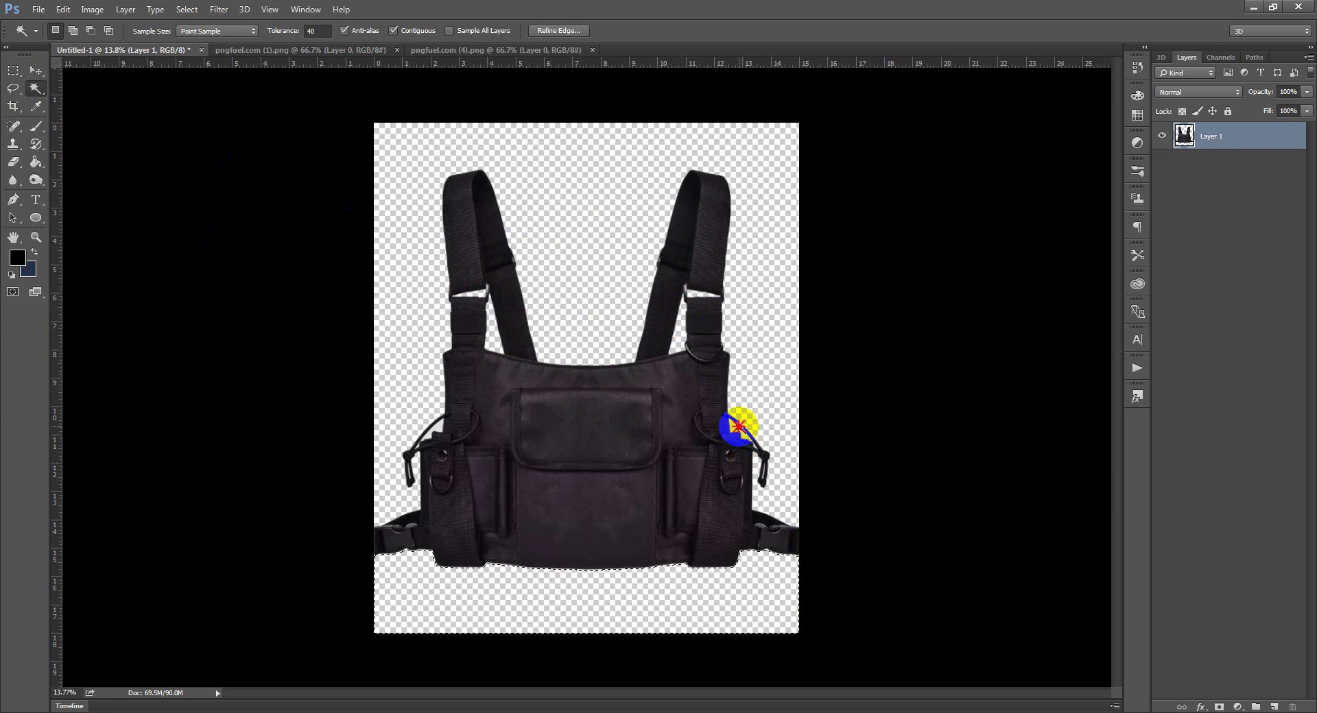
click(738, 426)
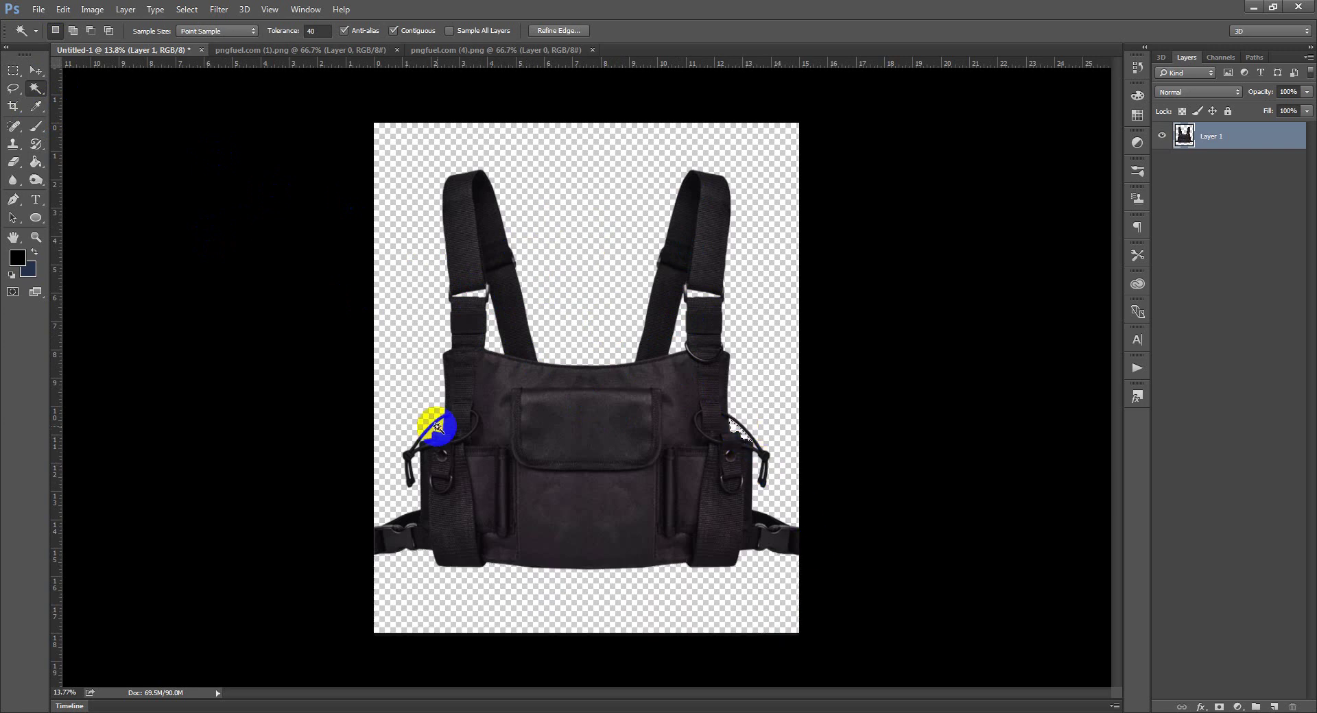
click(14, 72)
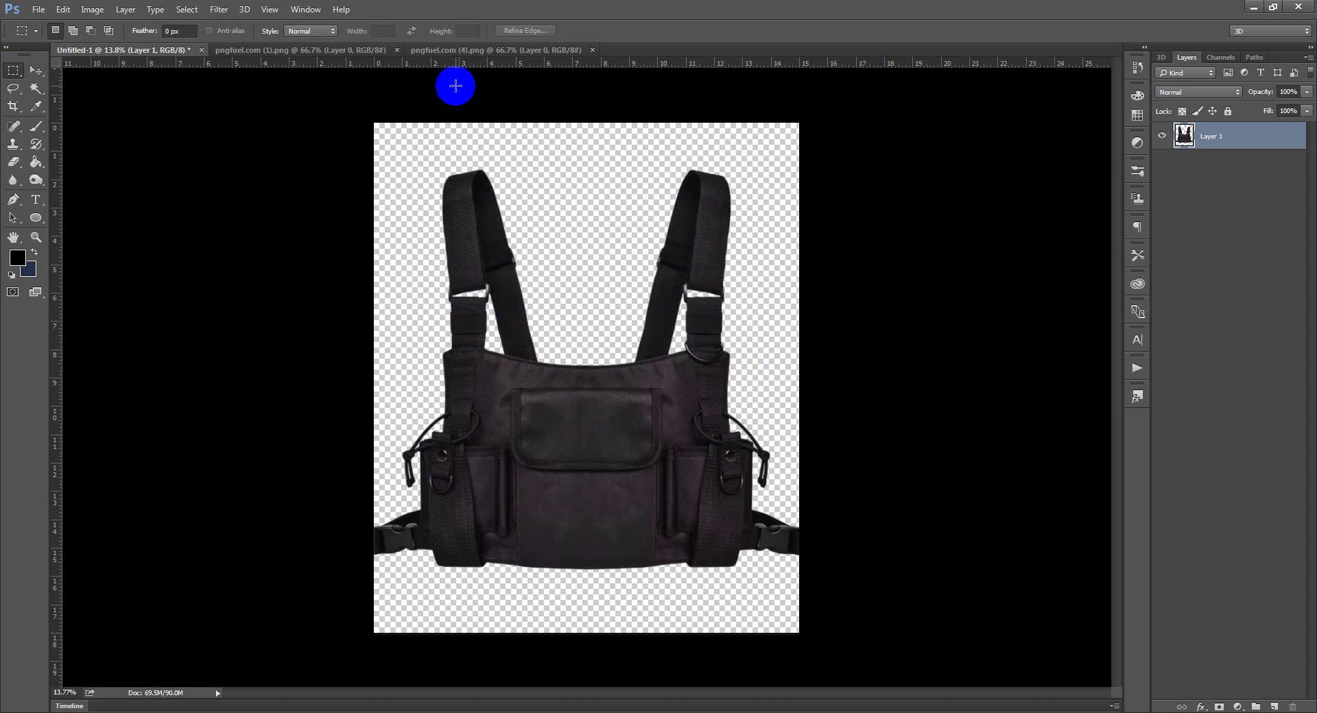
Bring the puppy image into the bag document, scale it to about 440%, center it between the straps and place its layer below the bag.
click(443, 51)
key(v)
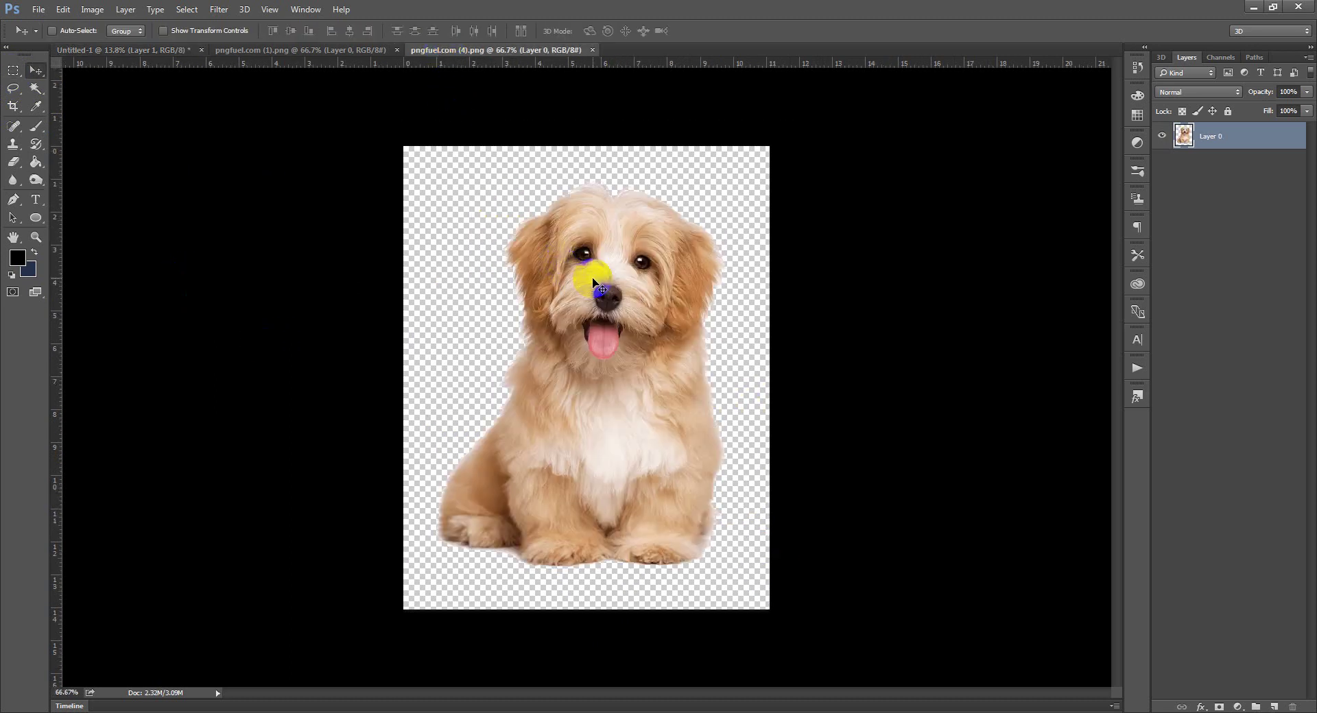
drag(594, 283, 594, 371)
key(ctrl+t)
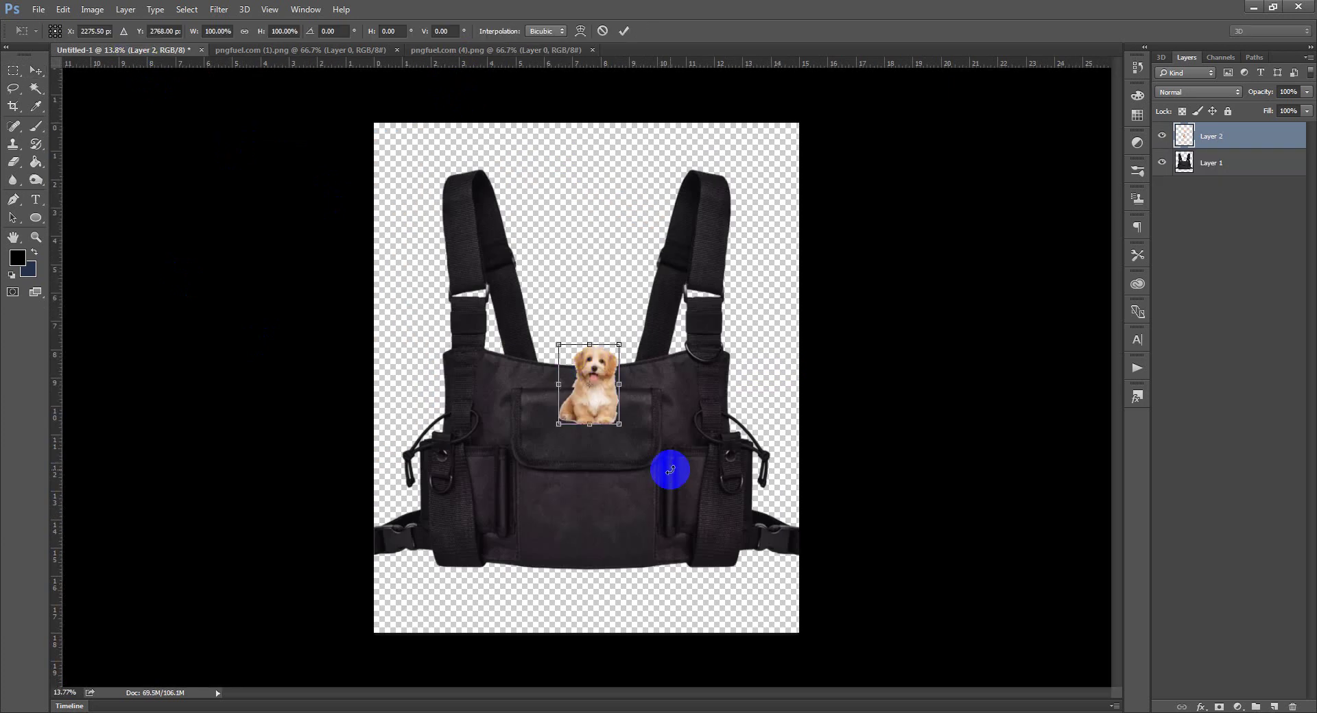
drag(618, 425, 747, 542)
drag(671, 470, 648, 415)
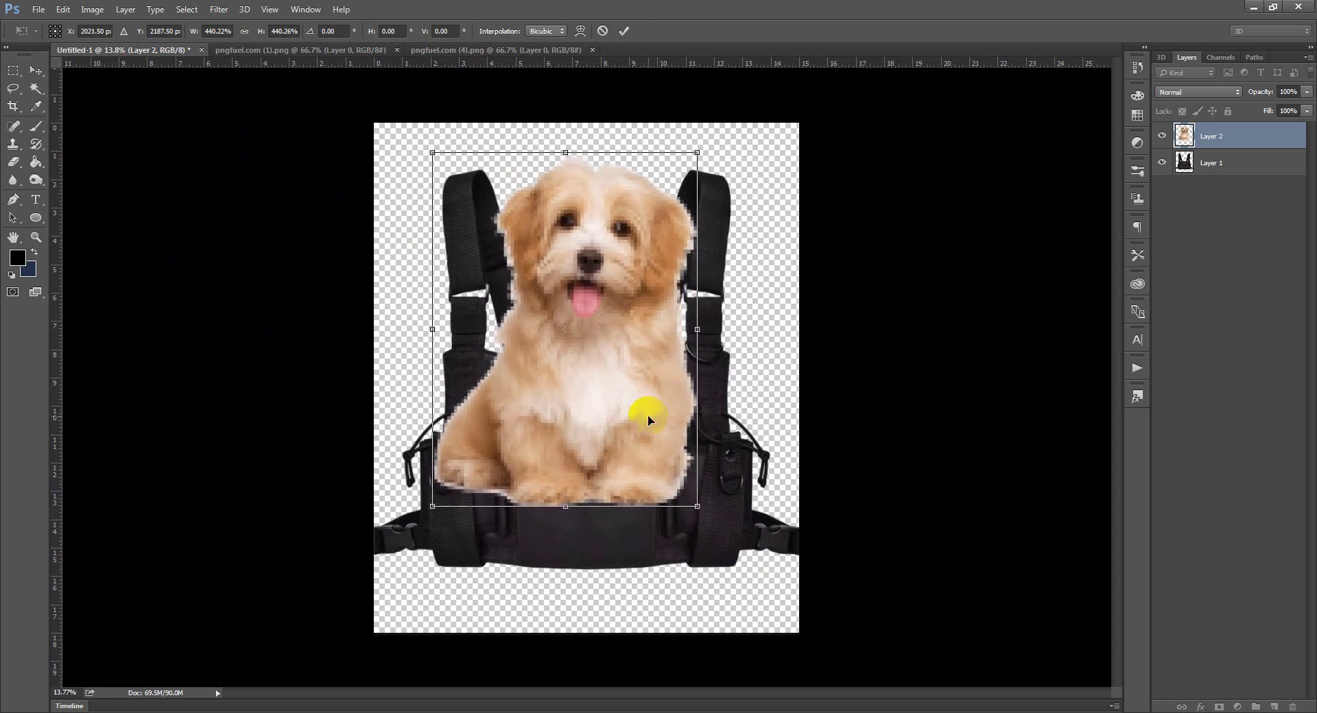
key(Return)
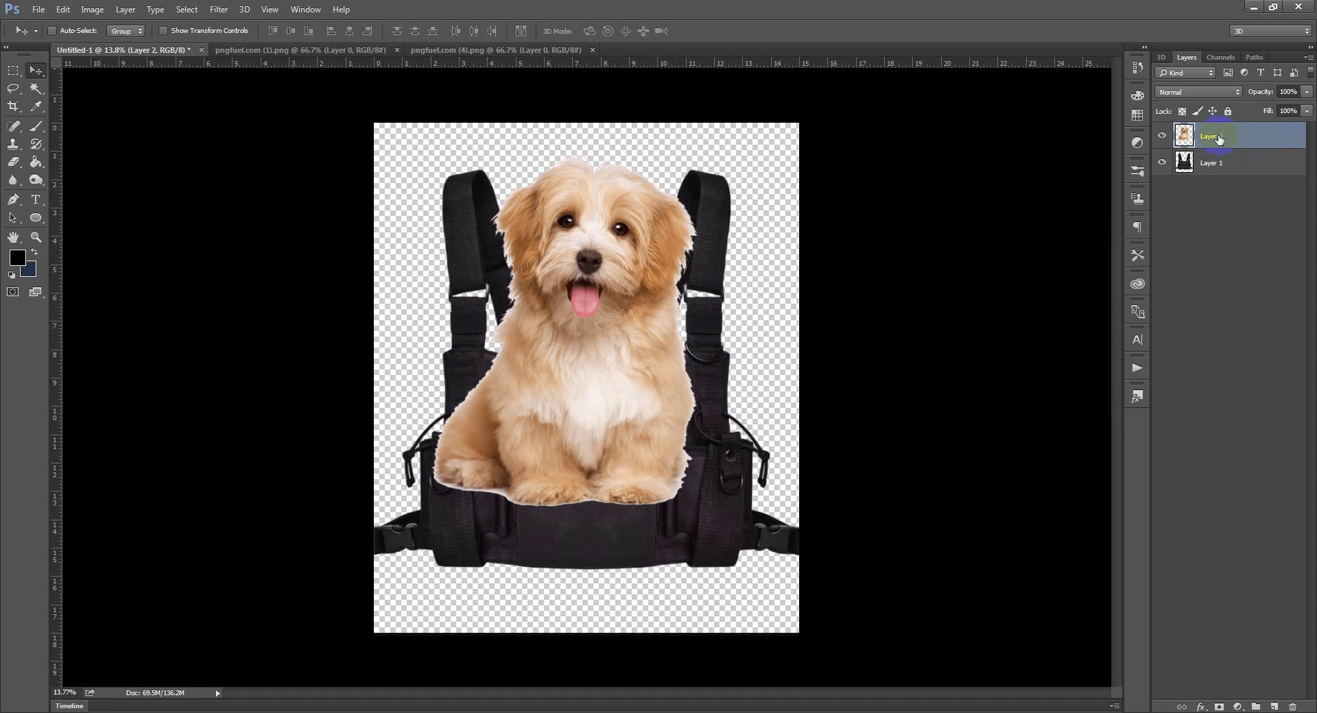
drag(1218, 138, 1219, 178)
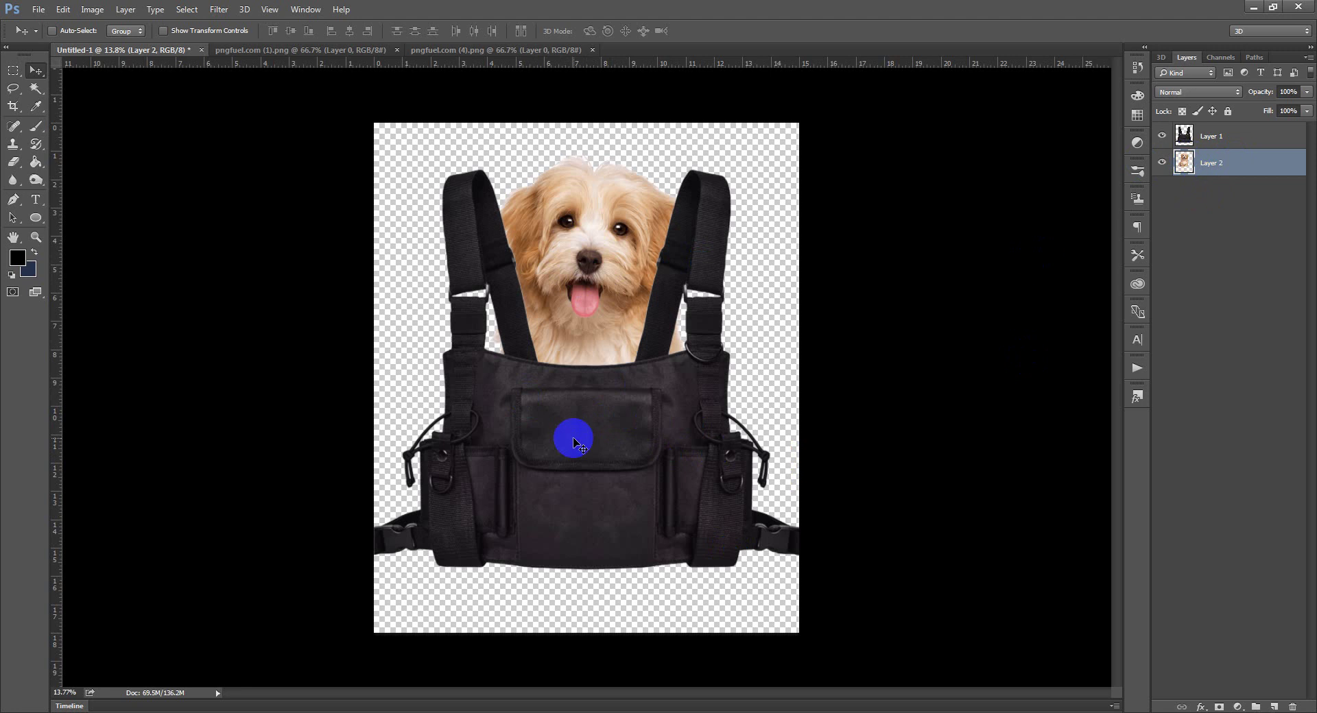
Erase the puppy's lower body along the bottom of the chest bag with a 1700 px Eraser on Layer 2.
key(e)
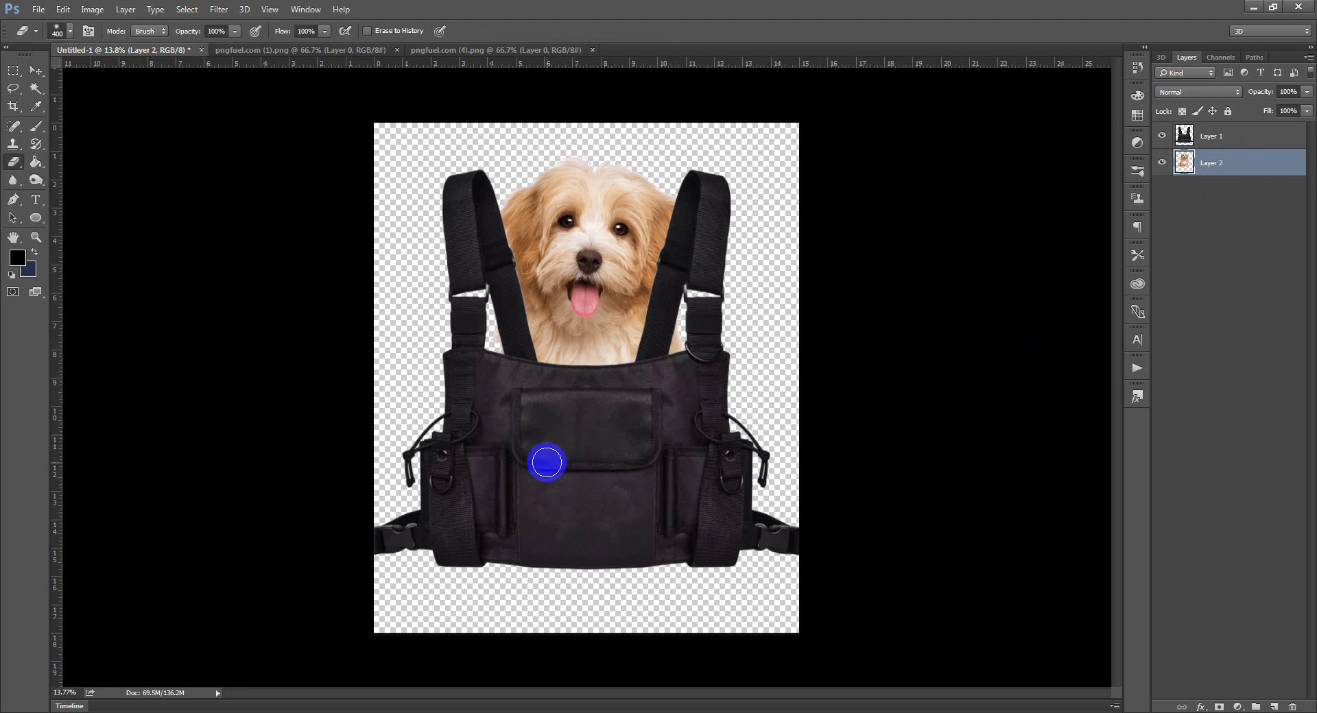
key(bracketright)
key(bracketright)
key(bracketright)
key(bracketright)
key(bracketright)
key(bracketright)
key(bracketright)
key(bracketright)
key(bracketright)
key(bracketright)
key(bracketright)
key(bracketright)
key(bracketright)
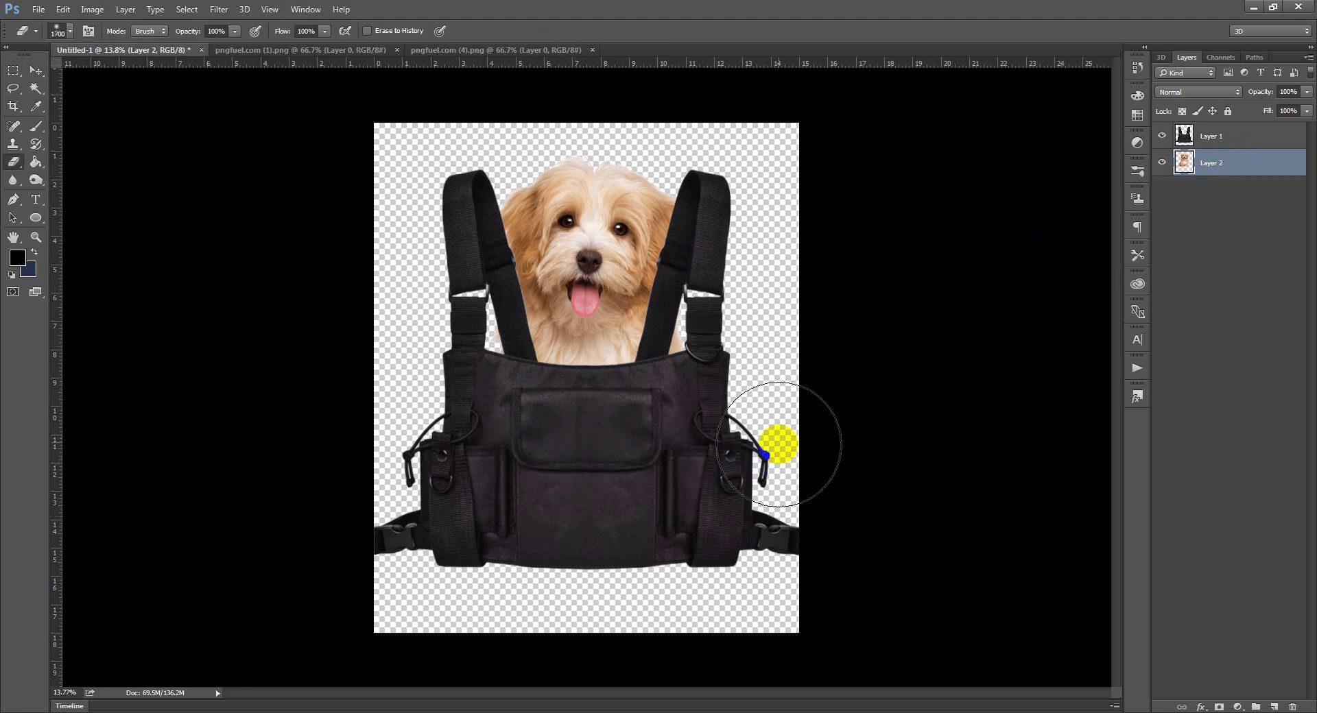
mouse_move(760, 495)
mouse_down()
mouse_move(756, 461)
mouse_move(743, 485)
mouse_move(492, 496)
mouse_move(430, 473)
mouse_move(759, 539)
mouse_move(408, 554)
mouse_up()
key(v)
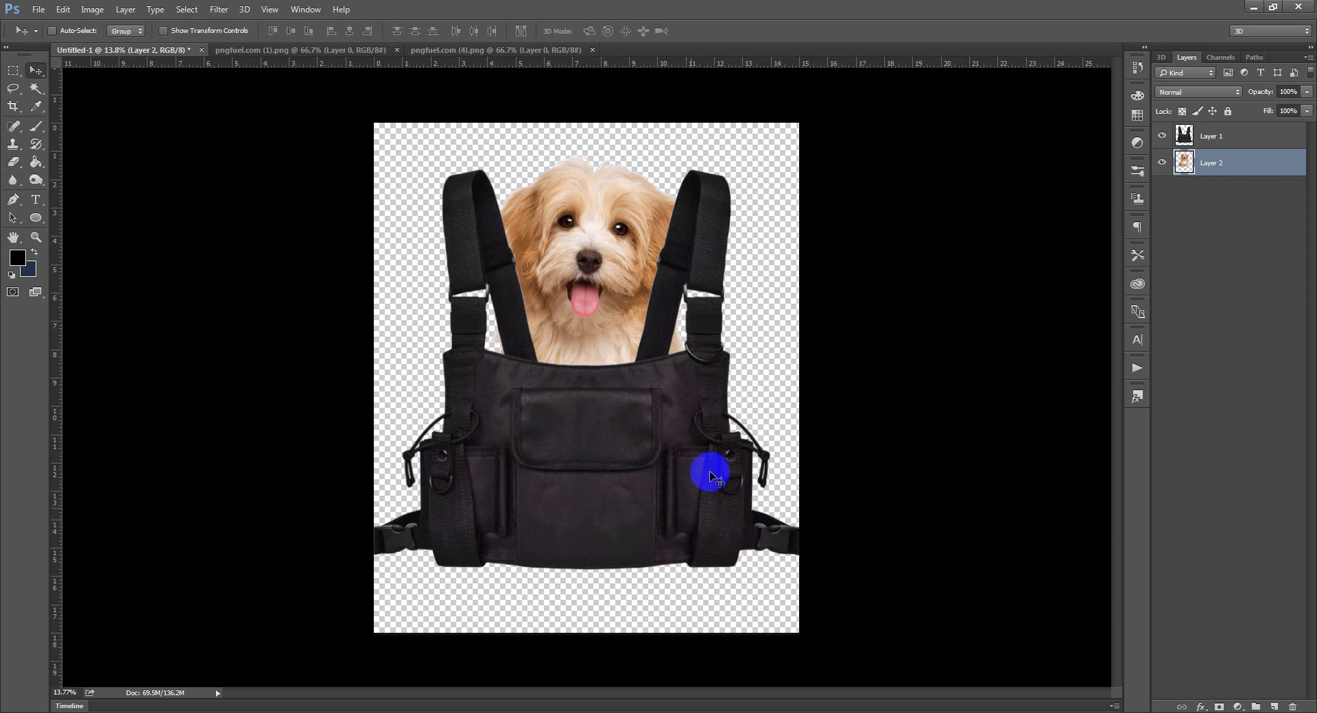
Erase the chest bag's inner straps in front of the puppy on Layer 1 with a 90 px Eraser.
scroll(610, 223, up, 4)
scroll(609, 222, up, 4)
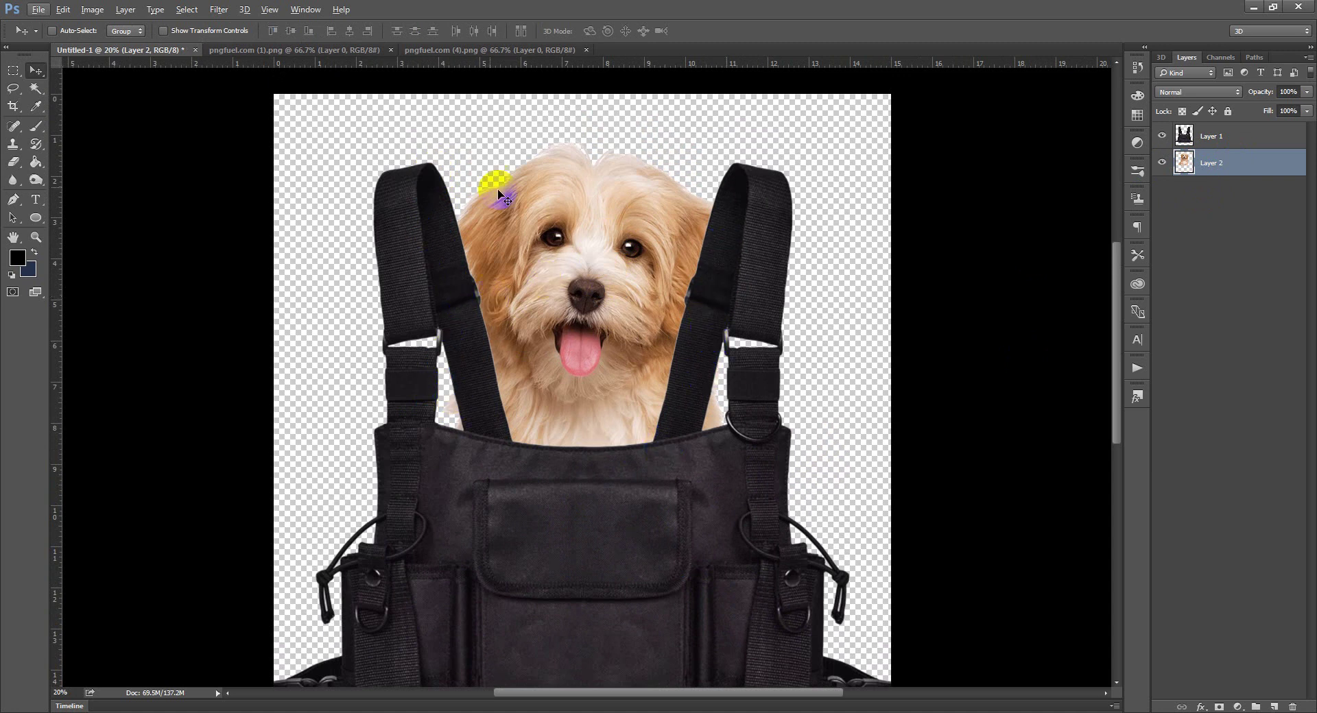
scroll(500, 359, down, 2)
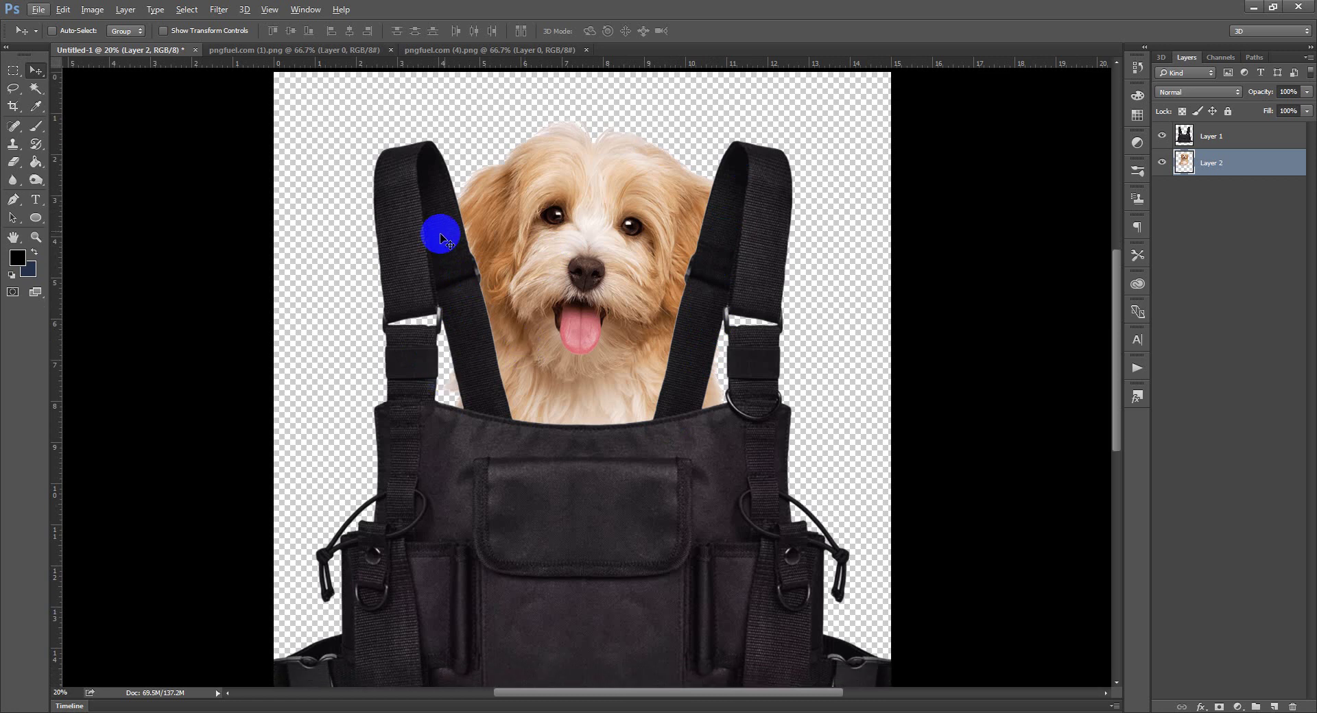
scroll(488, 169, up, 1)
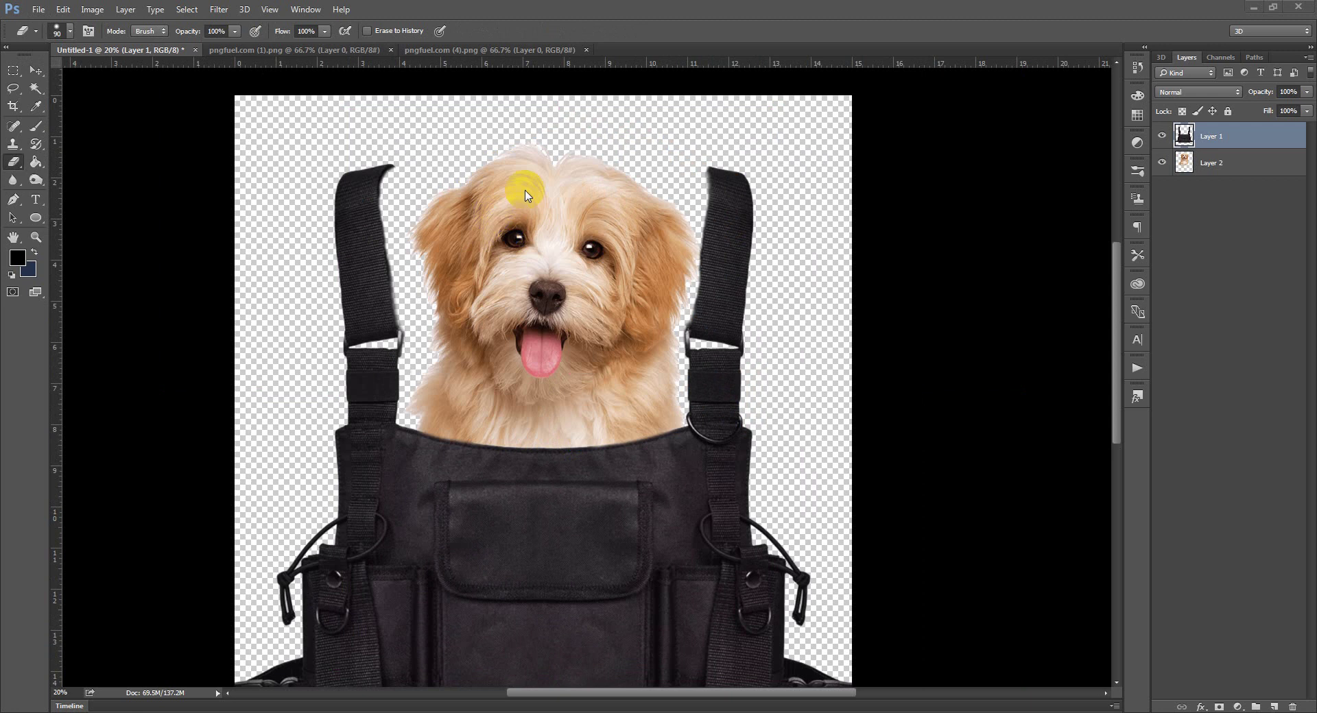
scroll(554, 180, down, 2)
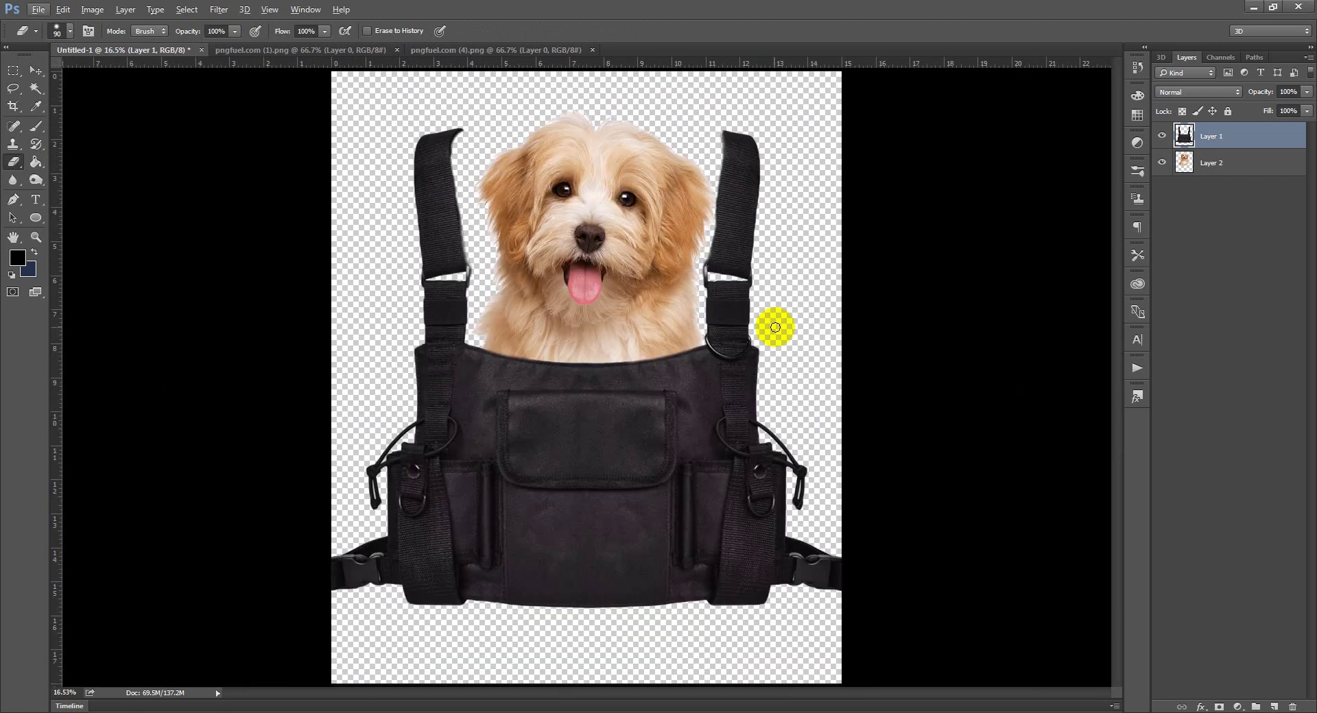
key(v)
key(alt+v)
click(655, 56)
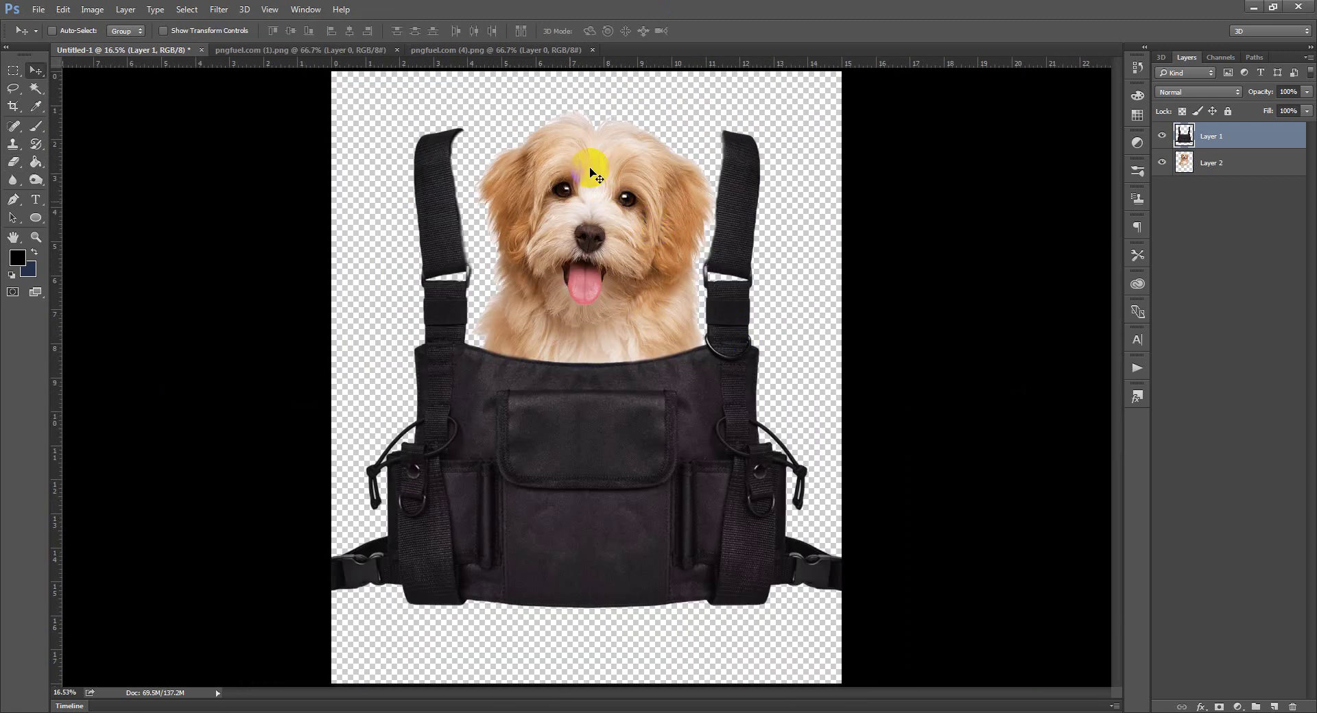
key(e)
click(592, 232)
key(v)
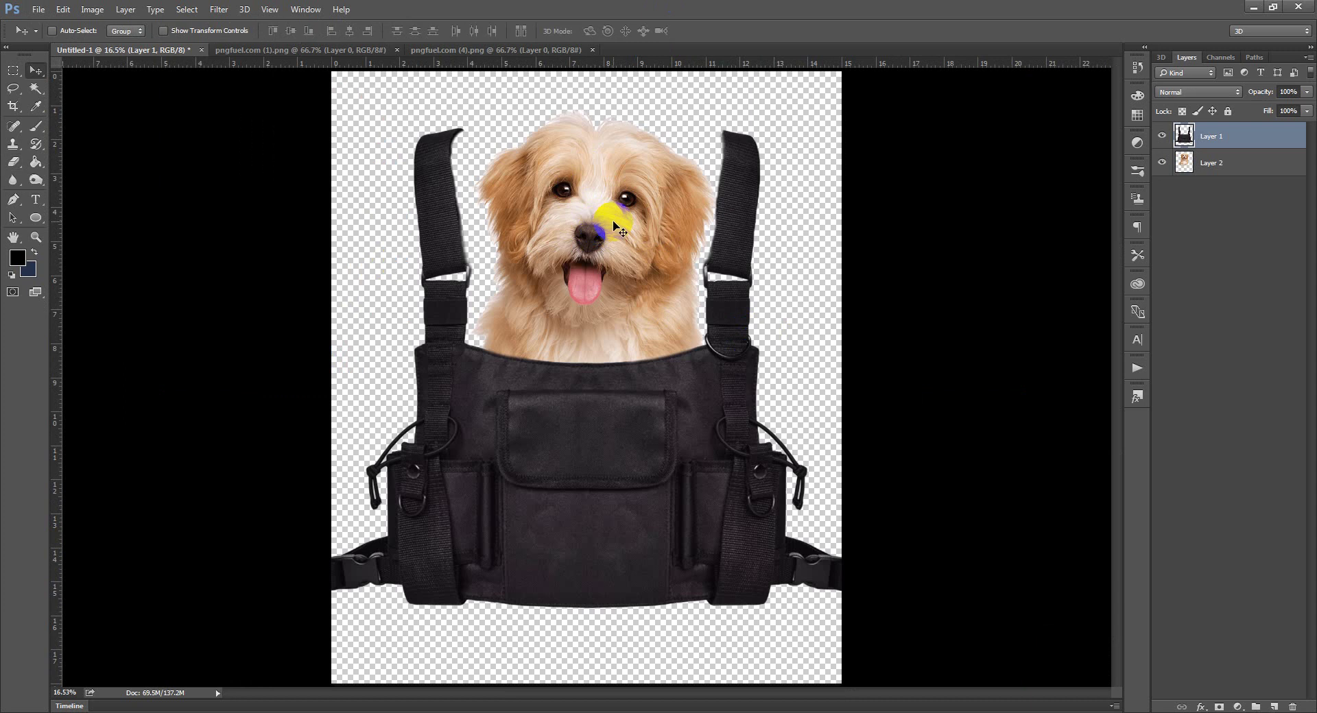
Shift the puppy about 0.24 in left, and move the puppy and chest bag layers together down toward the canvas's lower edge.
click(1193, 163)
drag(632, 244, 624, 244)
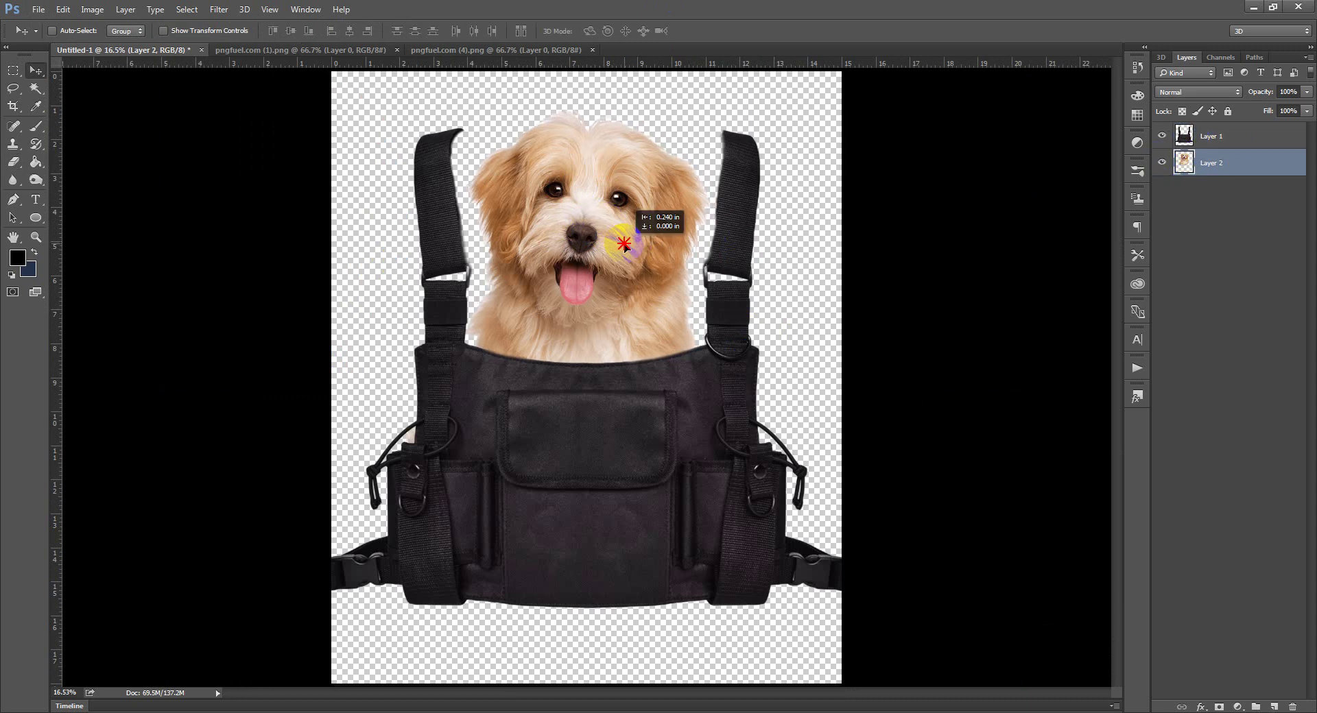
alt+scroll(491, 371, down, 1)
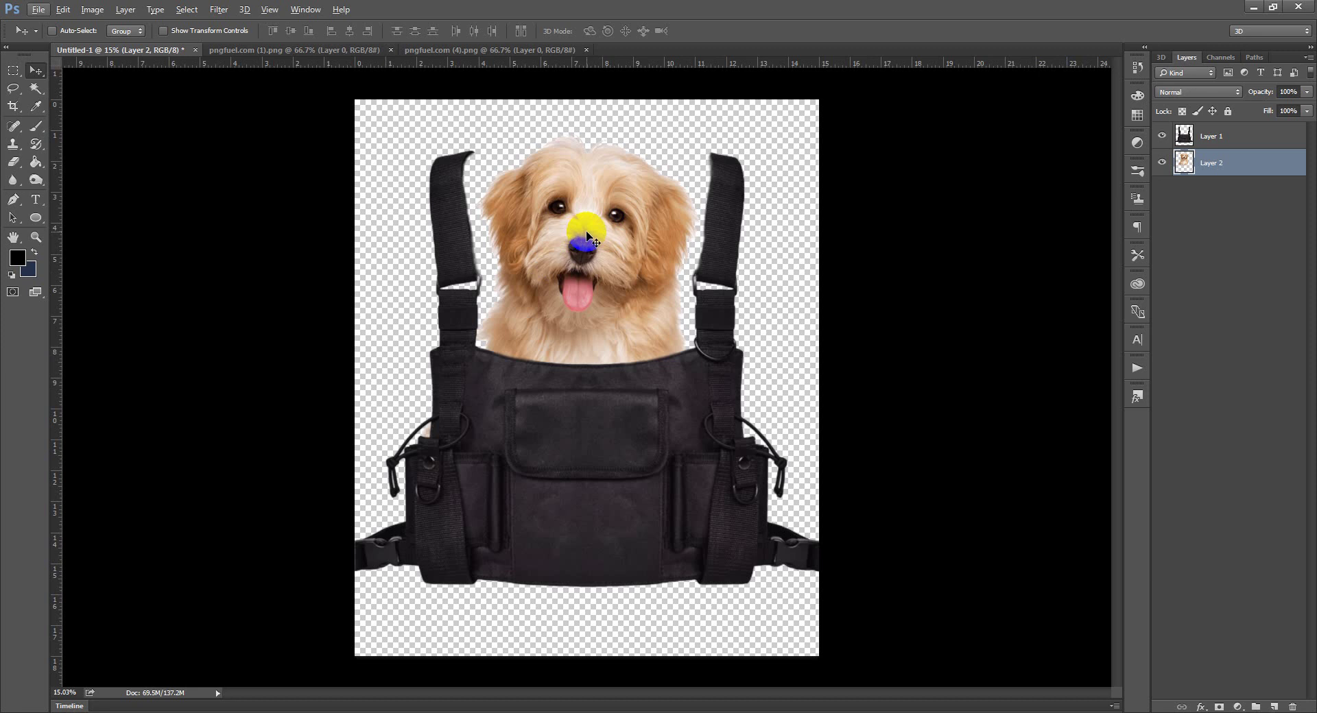
shift+click(1211, 144)
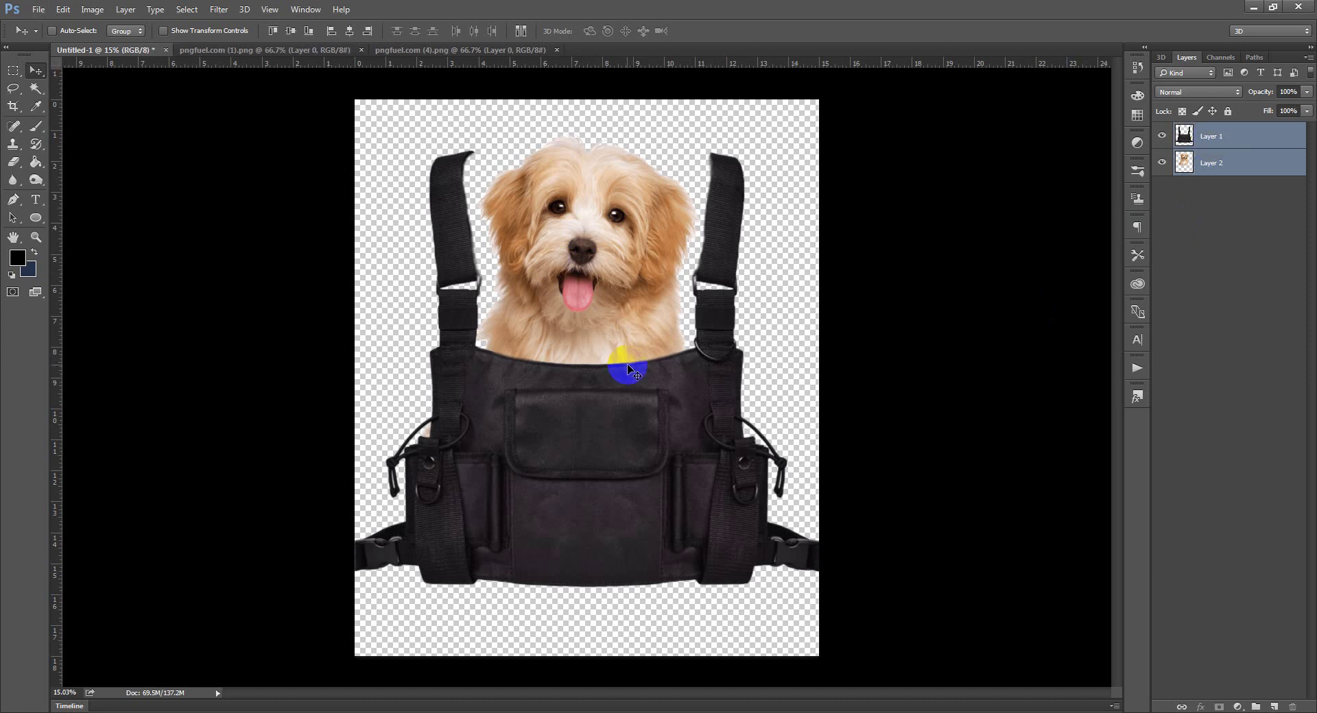
drag(626, 373, 626, 412)
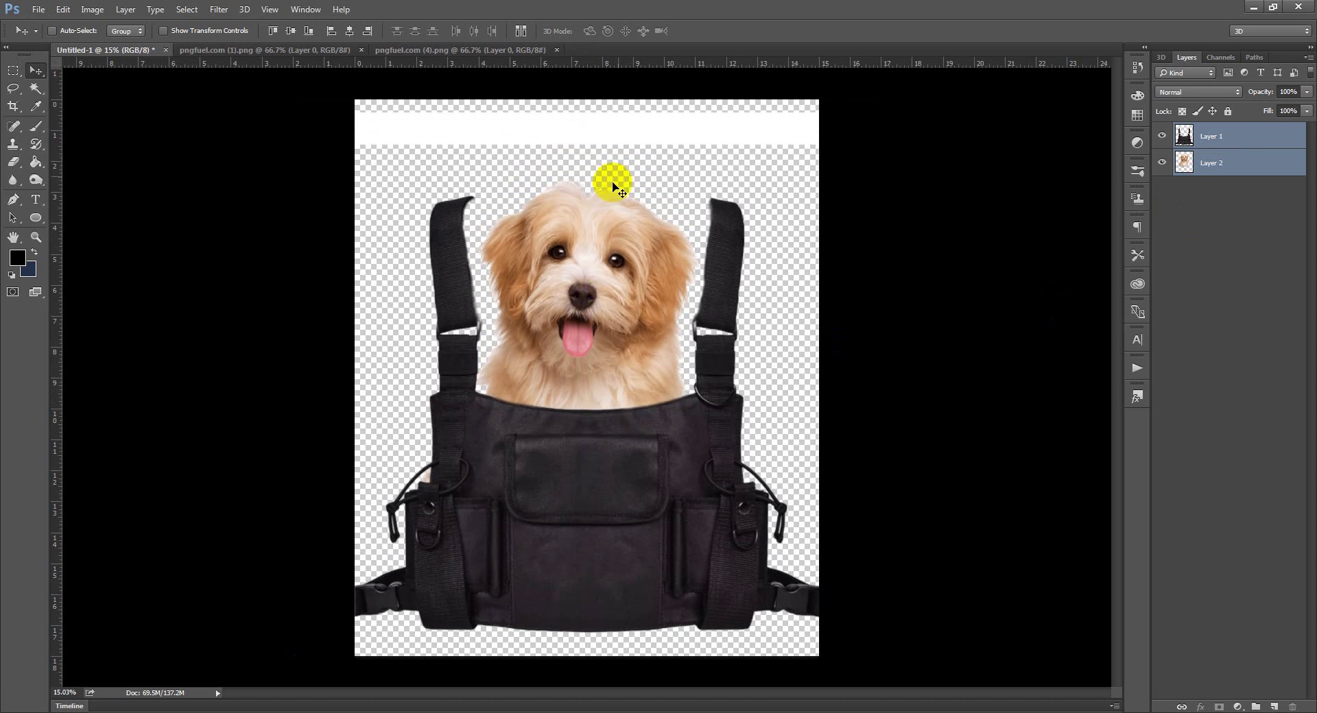
Delete the leftover white strip above the puppy from the chest bag layer with the Magic Wand, and deselect.
click(1202, 162)
click(1201, 139)
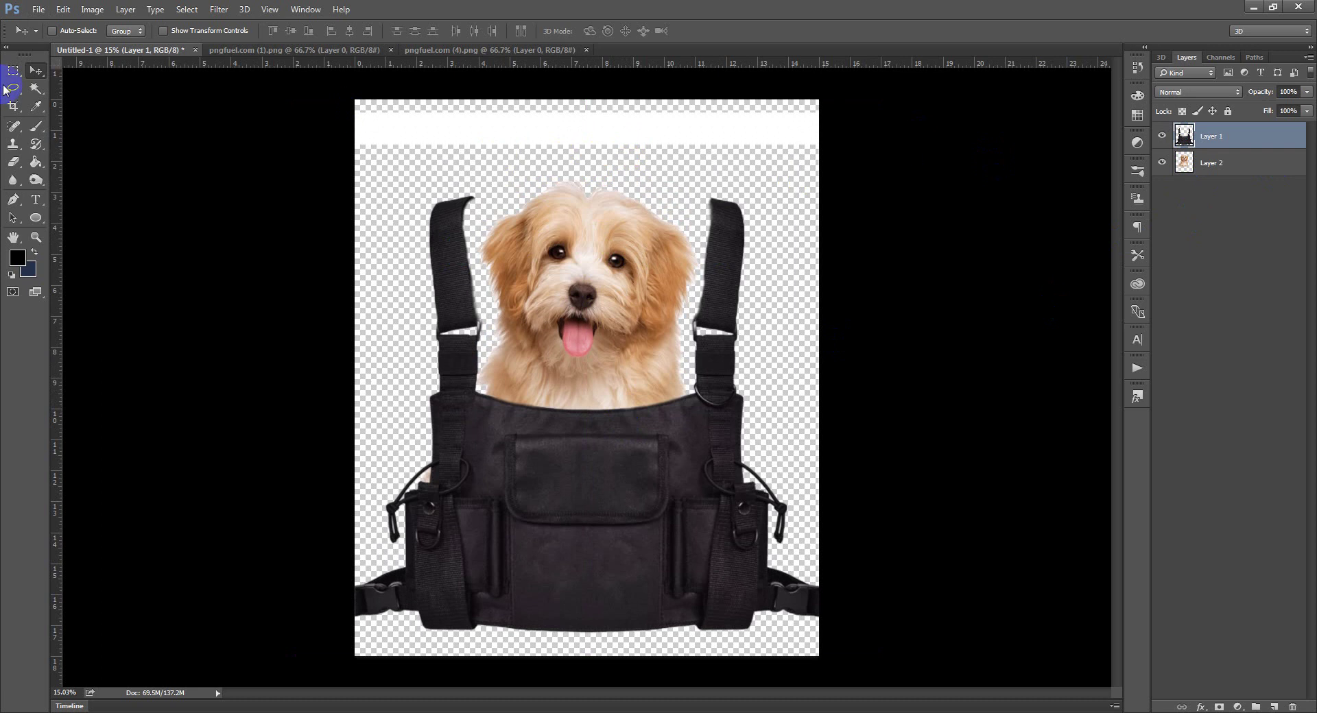
click(32, 88)
key(Delete)
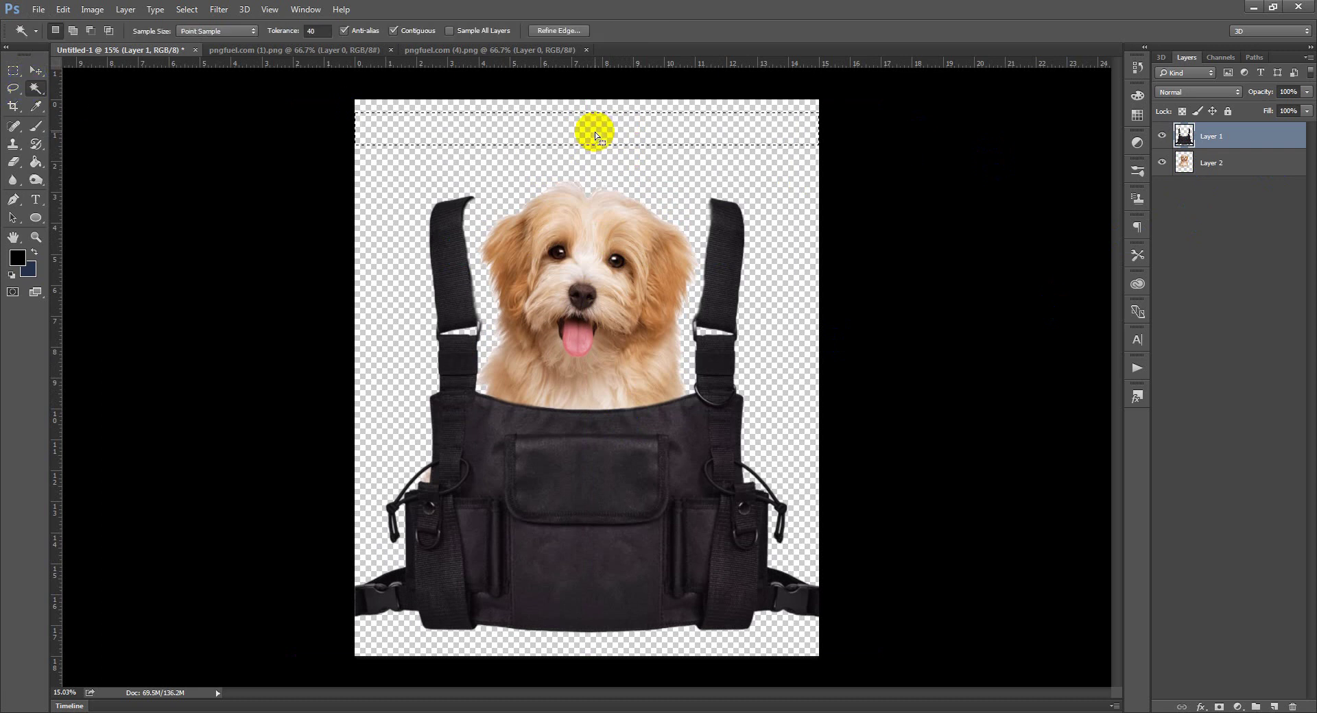
click(13, 70)
click(346, 190)
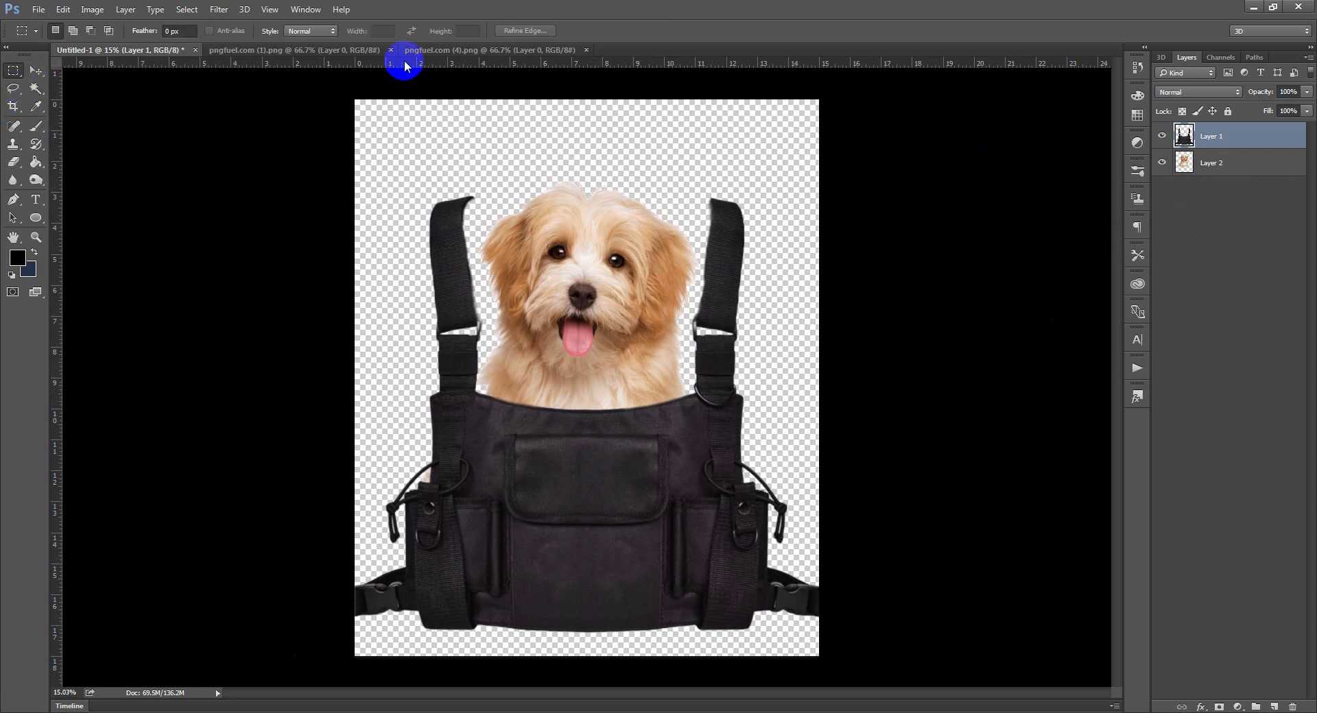
Flip the Santa hat document's canvas horizontally and bring the hat into the bag design over the puppy's face.
click(456, 49)
click(348, 51)
key(v)
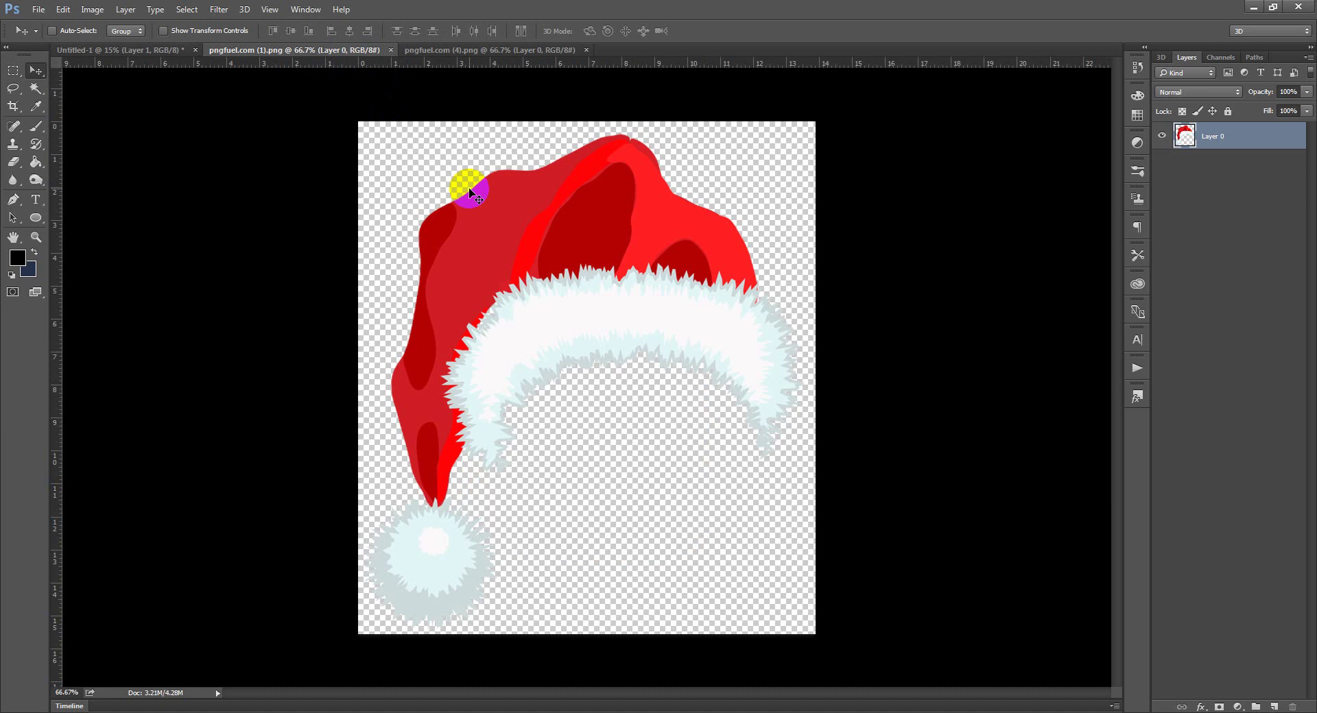
drag(465, 220, 583, 250)
click(96, 11)
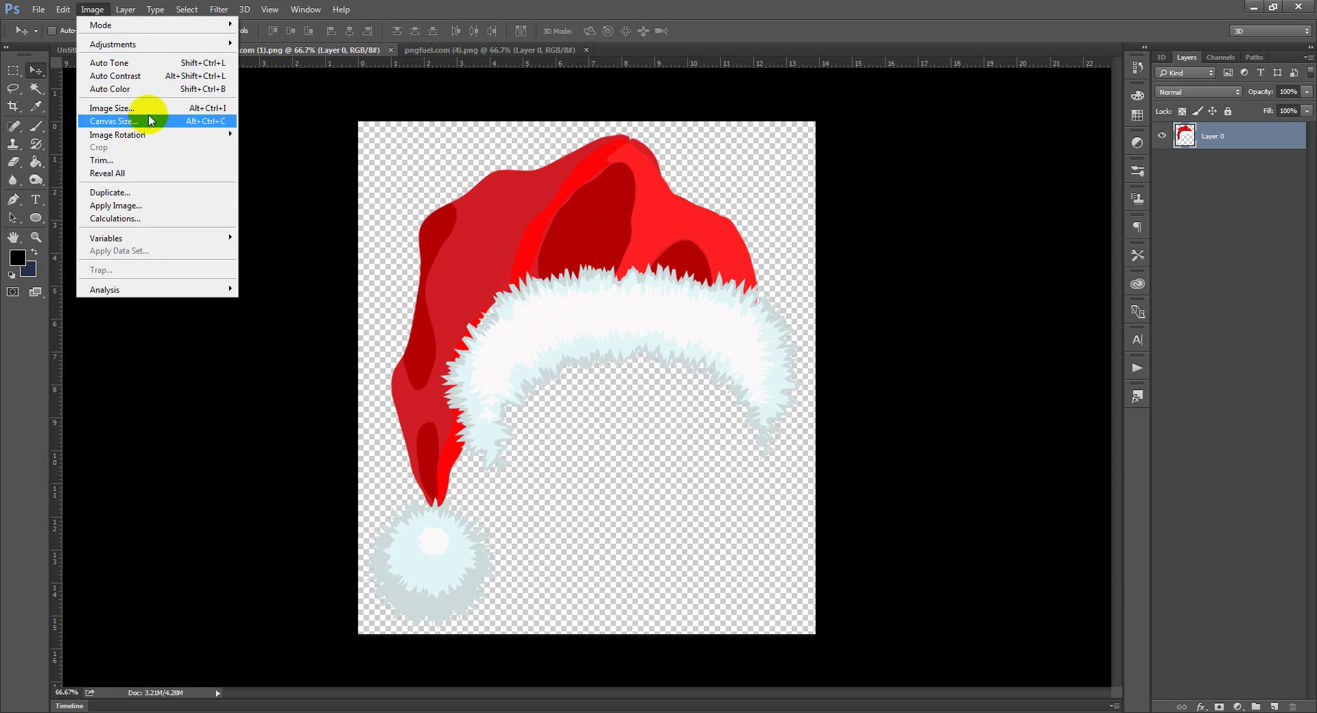
mouse_move(157, 137)
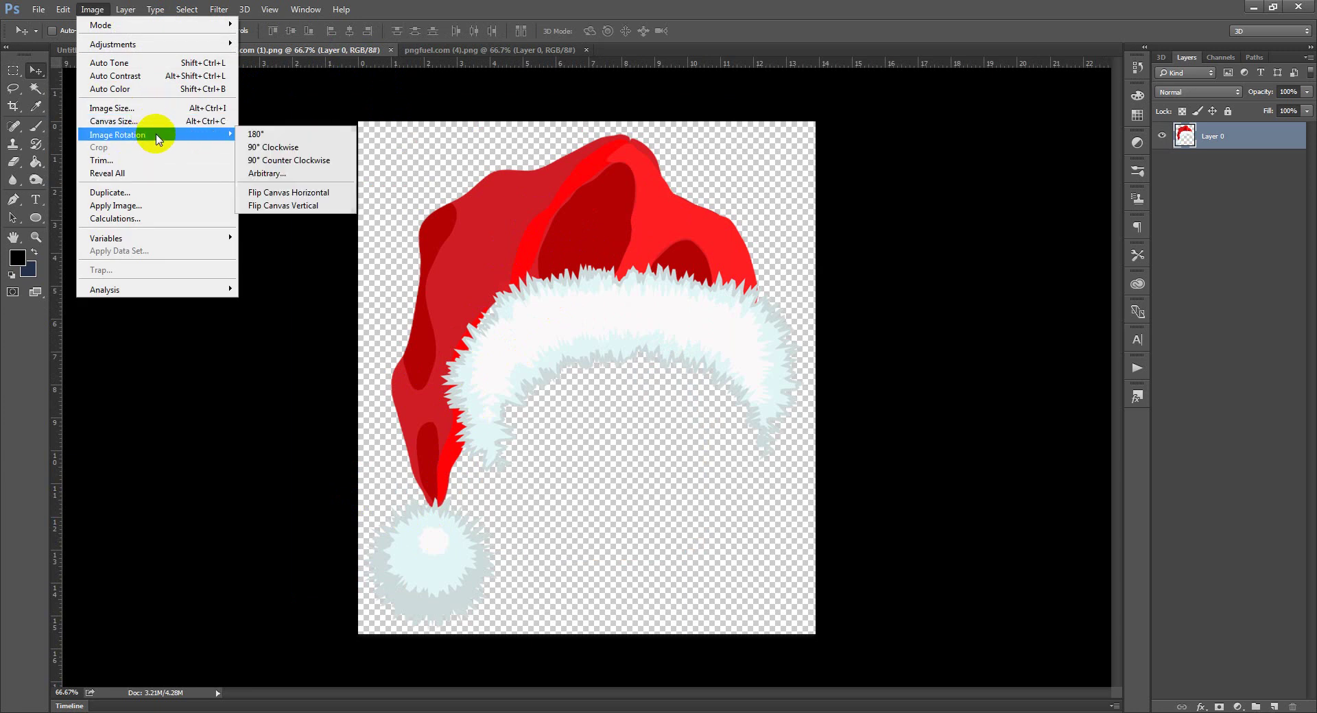
click(285, 192)
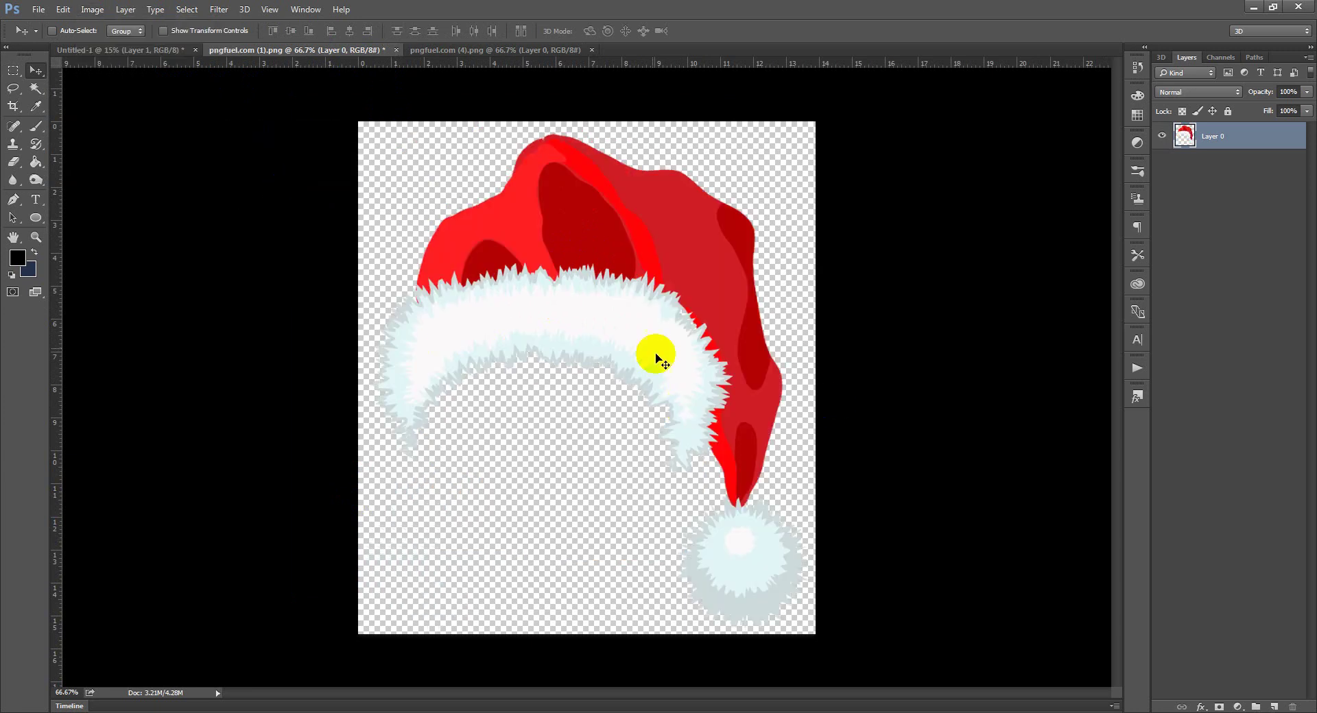
drag(623, 323, 583, 301)
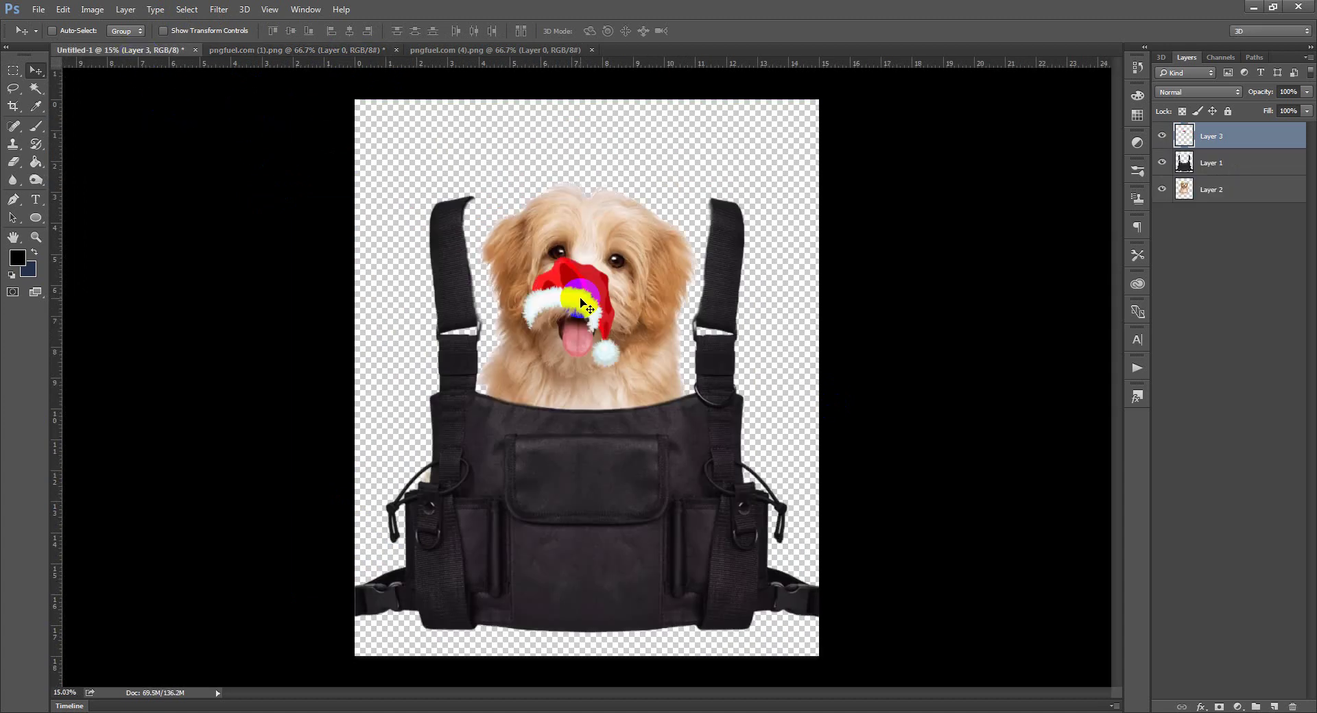
Scale the Santa hat to about 215.5% and place it on top of the puppy's head.
key(ctrl+t)
drag(622, 372, 679, 461)
drag(624, 306, 674, 209)
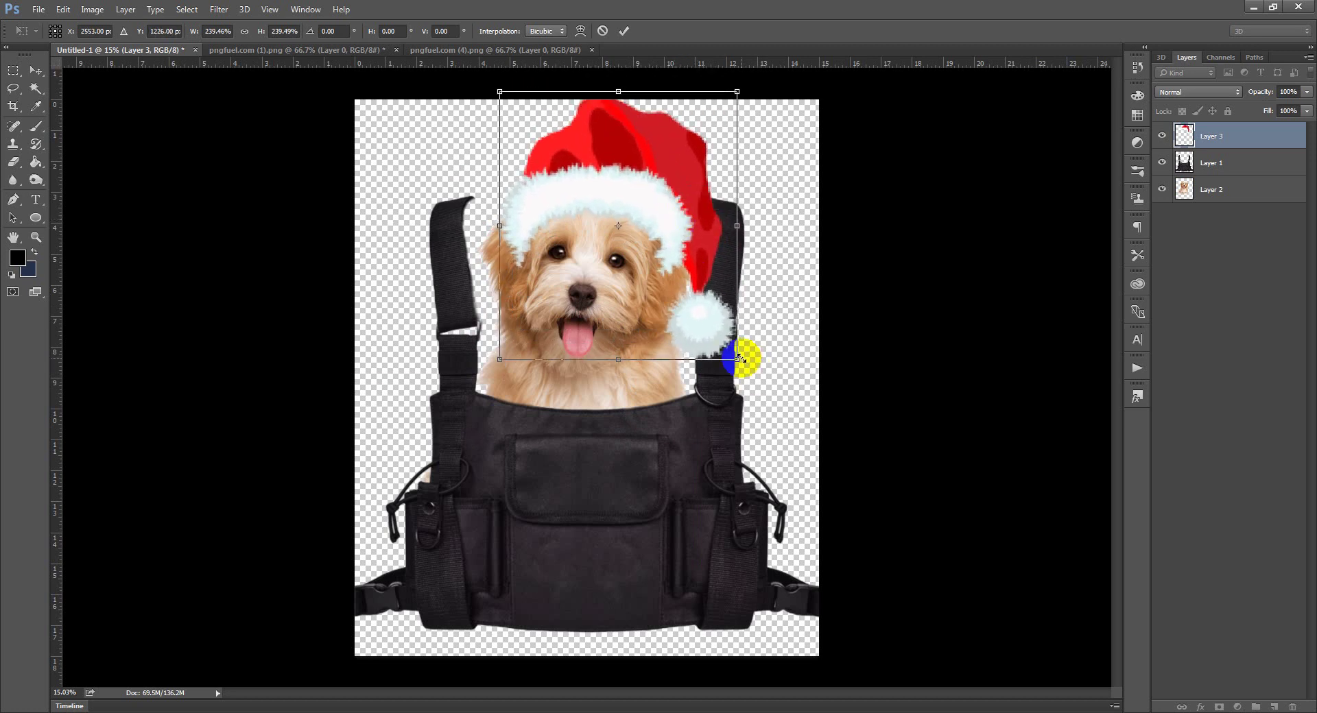
drag(739, 358, 724, 346)
drag(673, 231, 664, 221)
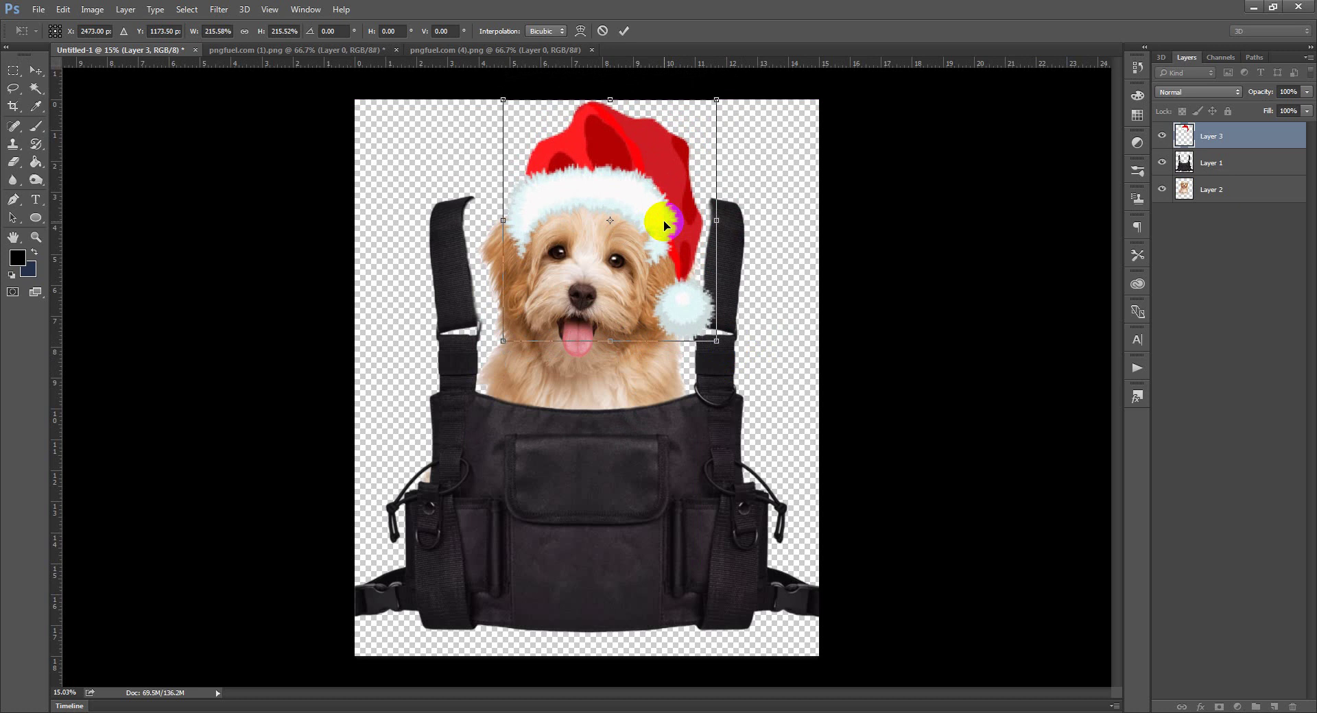
key(Return)
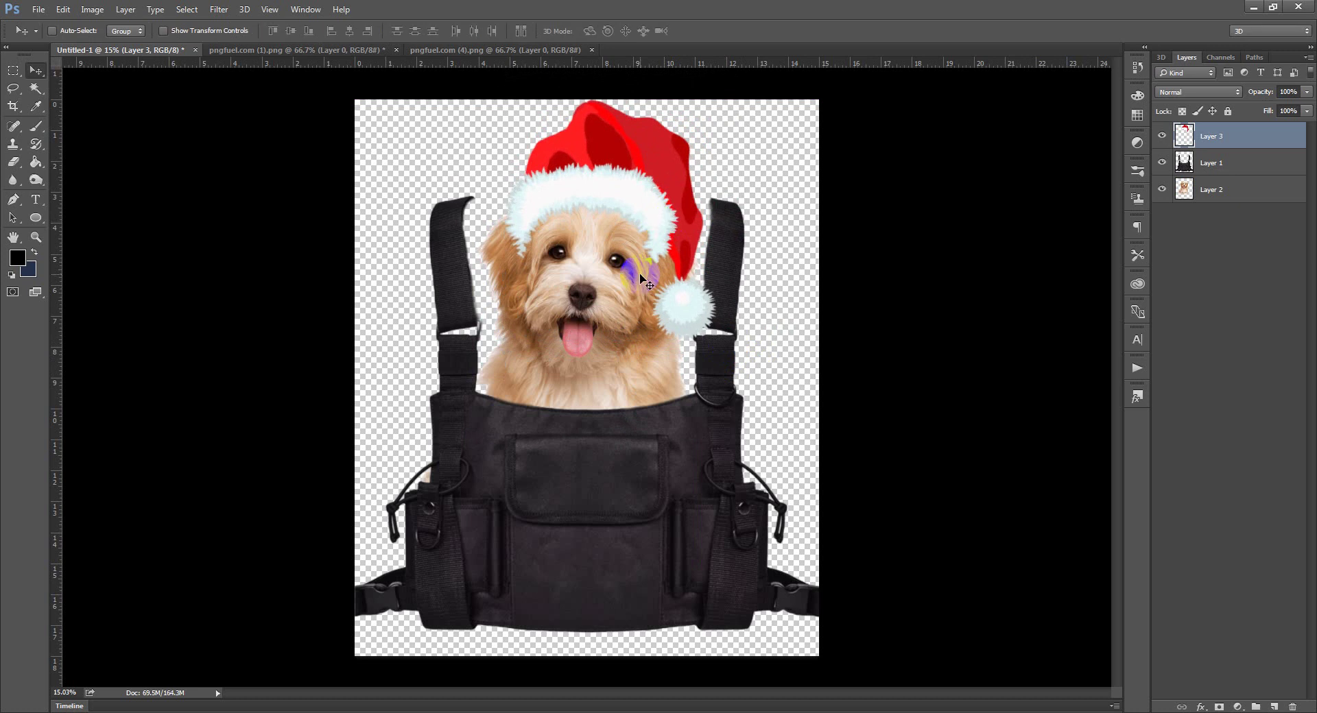
Fine-tune the hat's position on the puppy's head, using 78% layer opacity for alignment and restoring it to 100%.
scroll(645, 197, up, 3)
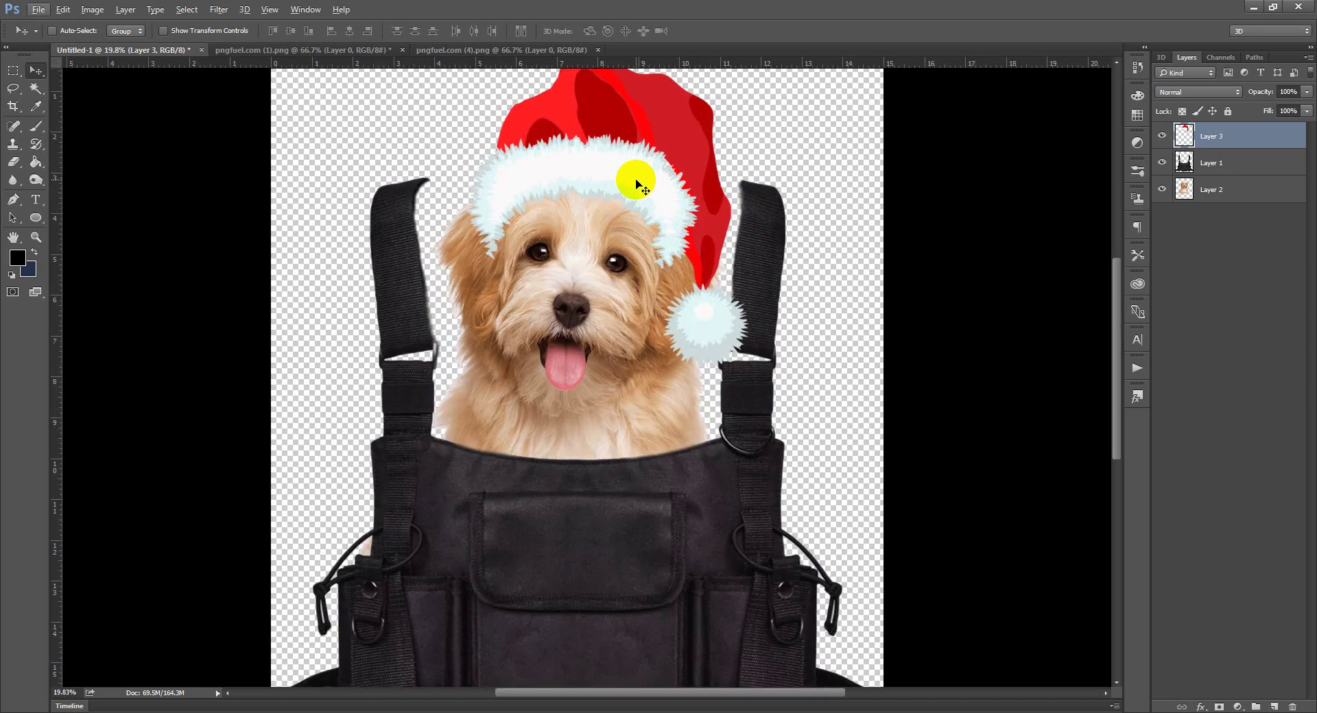
drag(636, 184, 624, 197)
scroll(617, 192, down, 1)
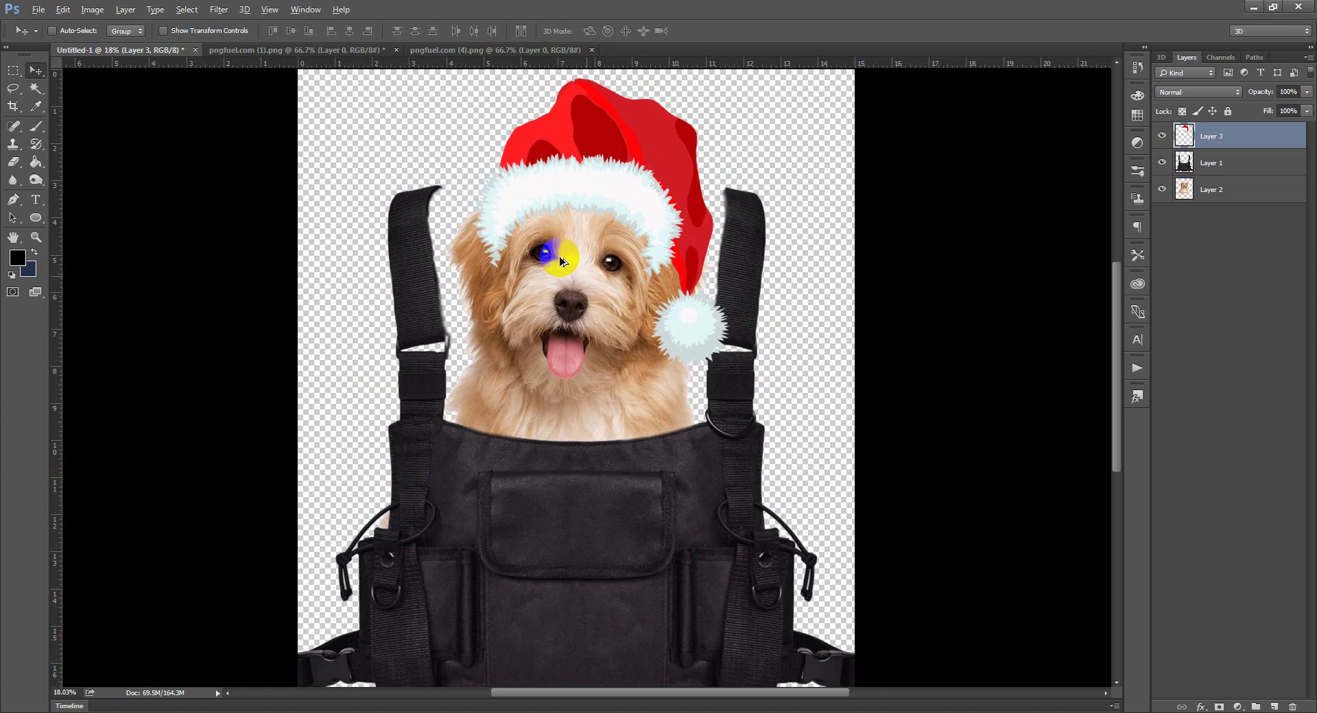
scroll(605, 206, up, 2)
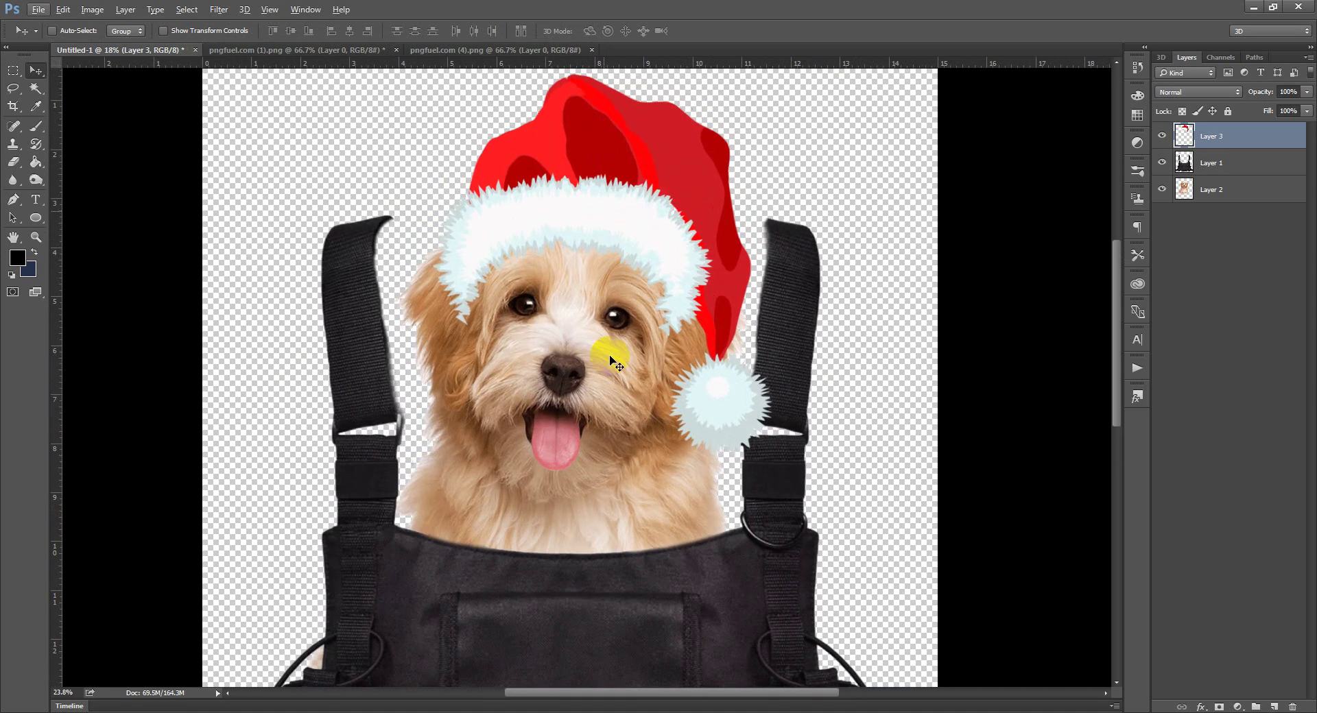
mouse_move(644, 303)
mouse_down()
mouse_move(640, 274)
mouse_move(807, 334)
mouse_move(652, 282)
mouse_up()
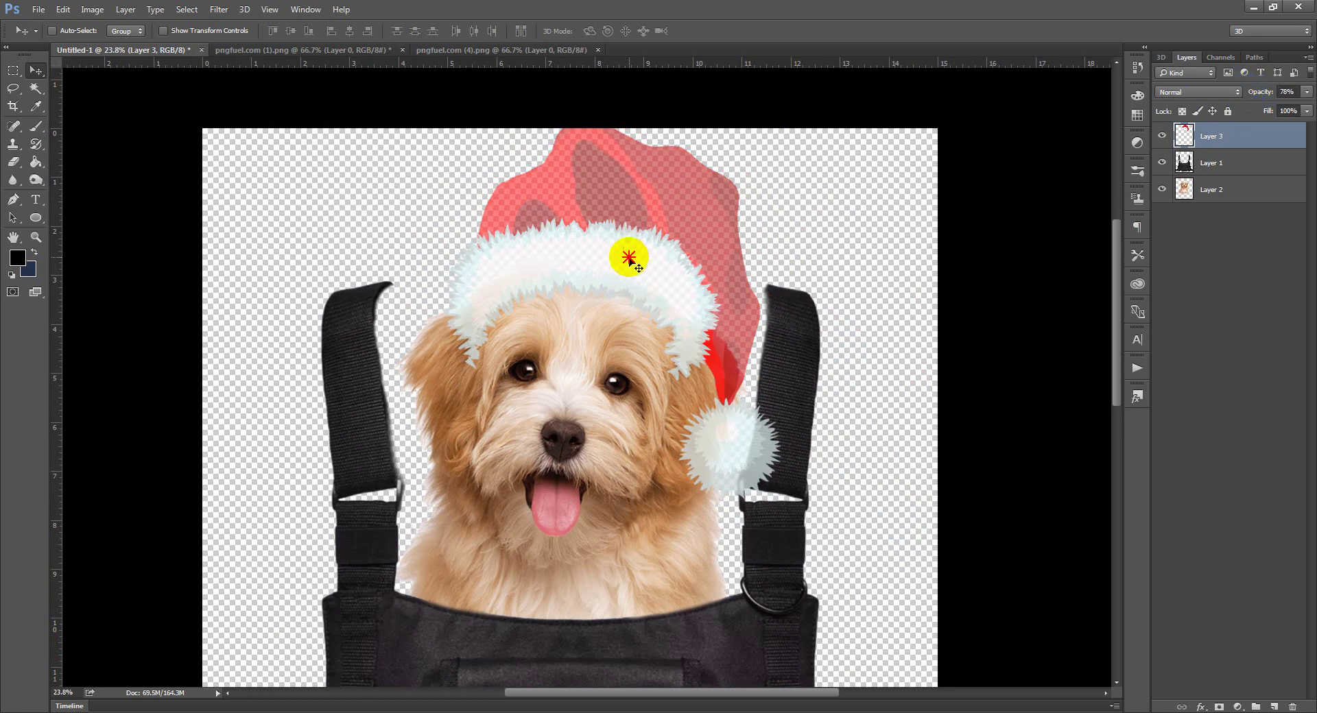
mouse_move(629, 258)
mouse_down()
mouse_move(611, 220)
mouse_move(635, 229)
mouse_move(608, 259)
mouse_move(619, 266)
mouse_up()
key(alt)
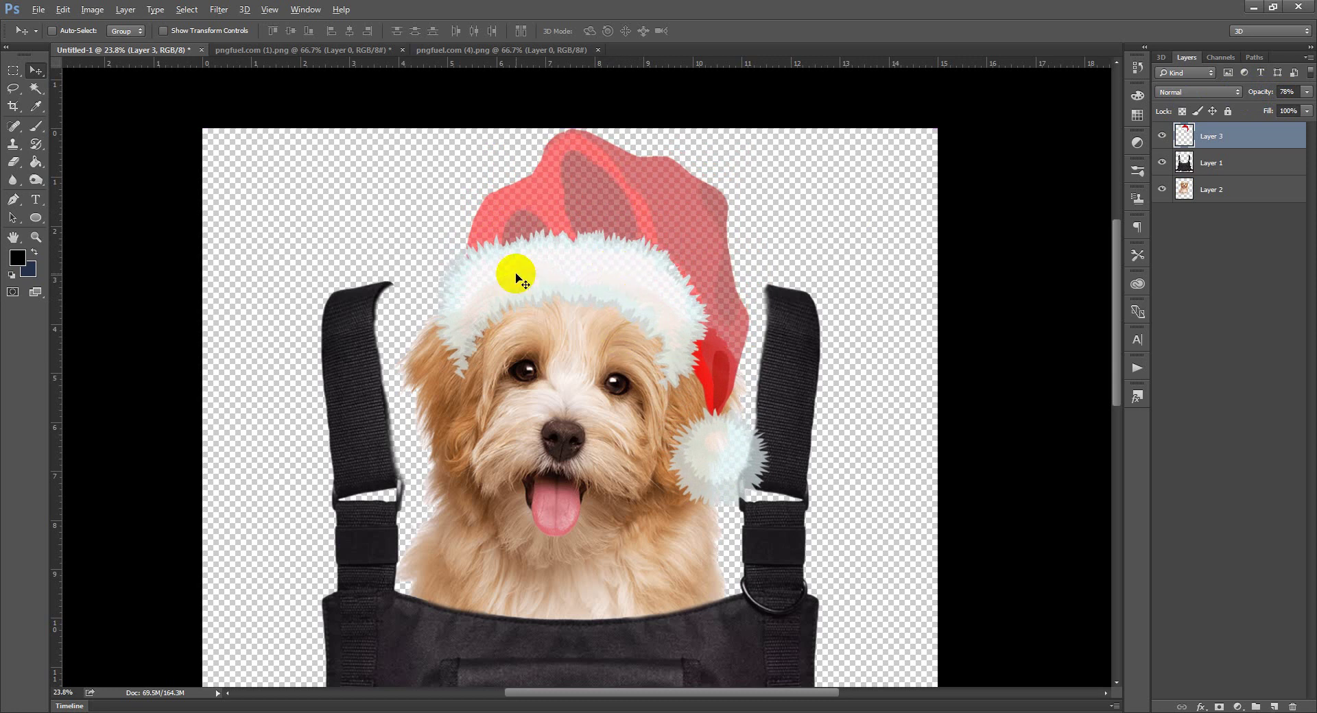
key(Return)
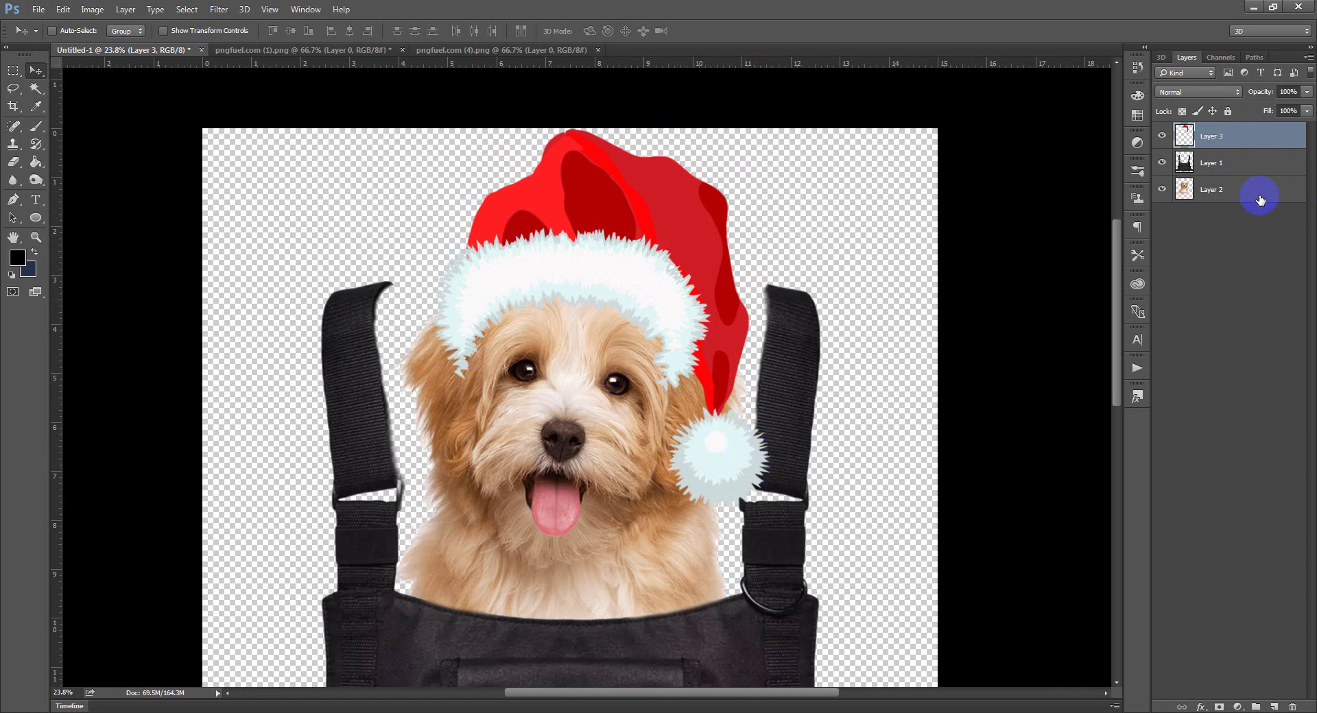
Try the hat layer below the chest bag layer, and bring it back to the top of the stack.
drag(1233, 144, 1227, 177)
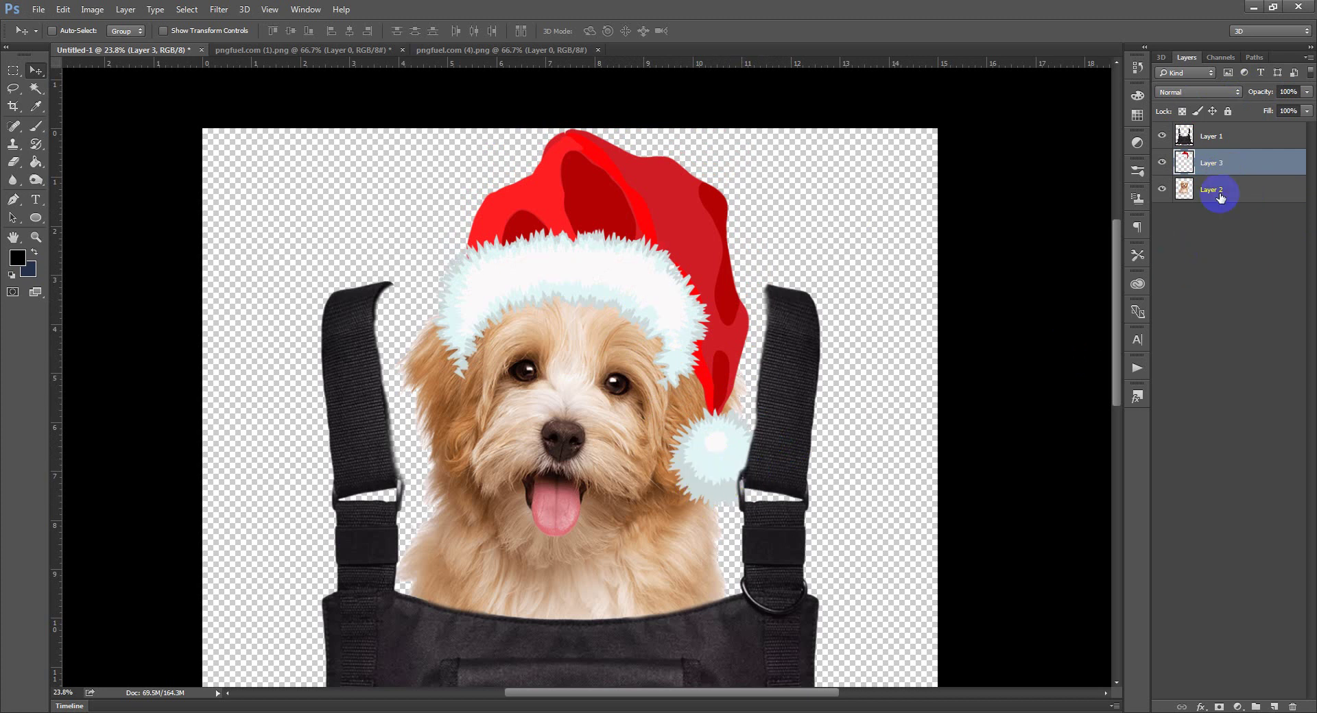
key(ctrl+bracketright)
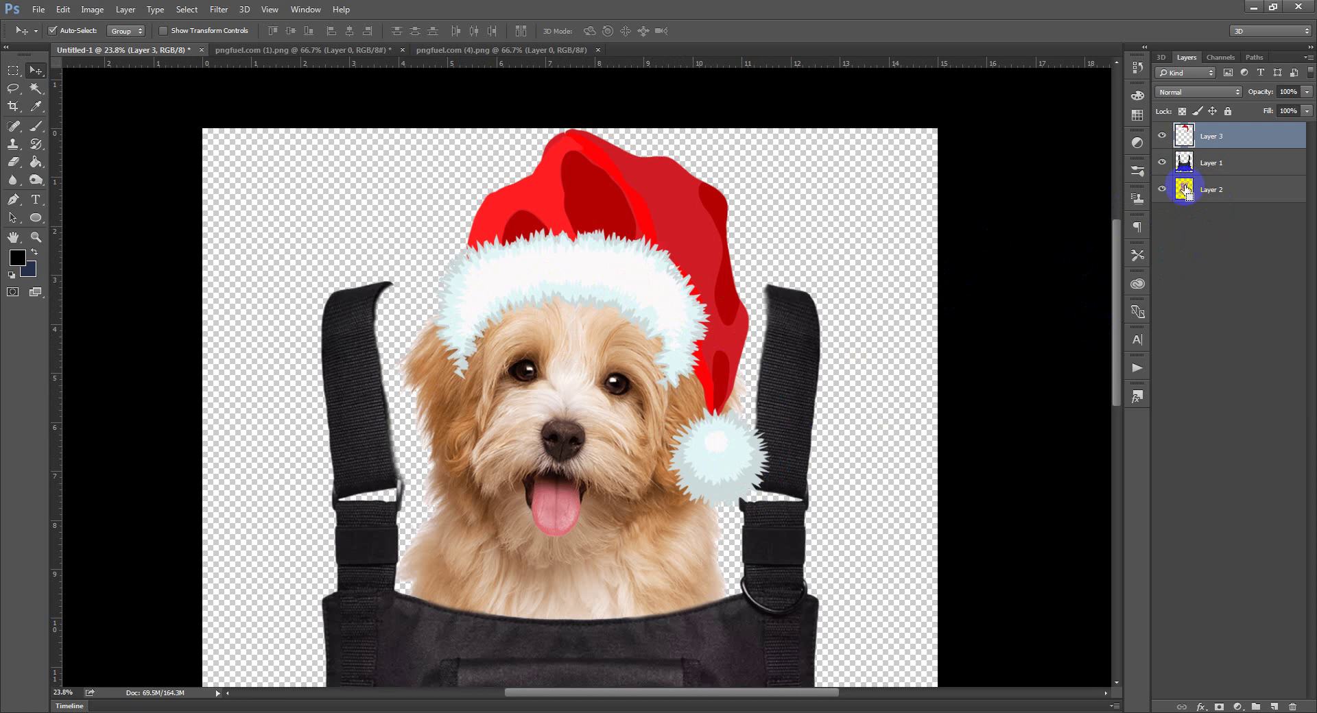
Load the puppy layer's outline as a selection with Layer 3 active, and set the Eraser to 800 px with 0% hardness.
ctrl+click(1184, 189)
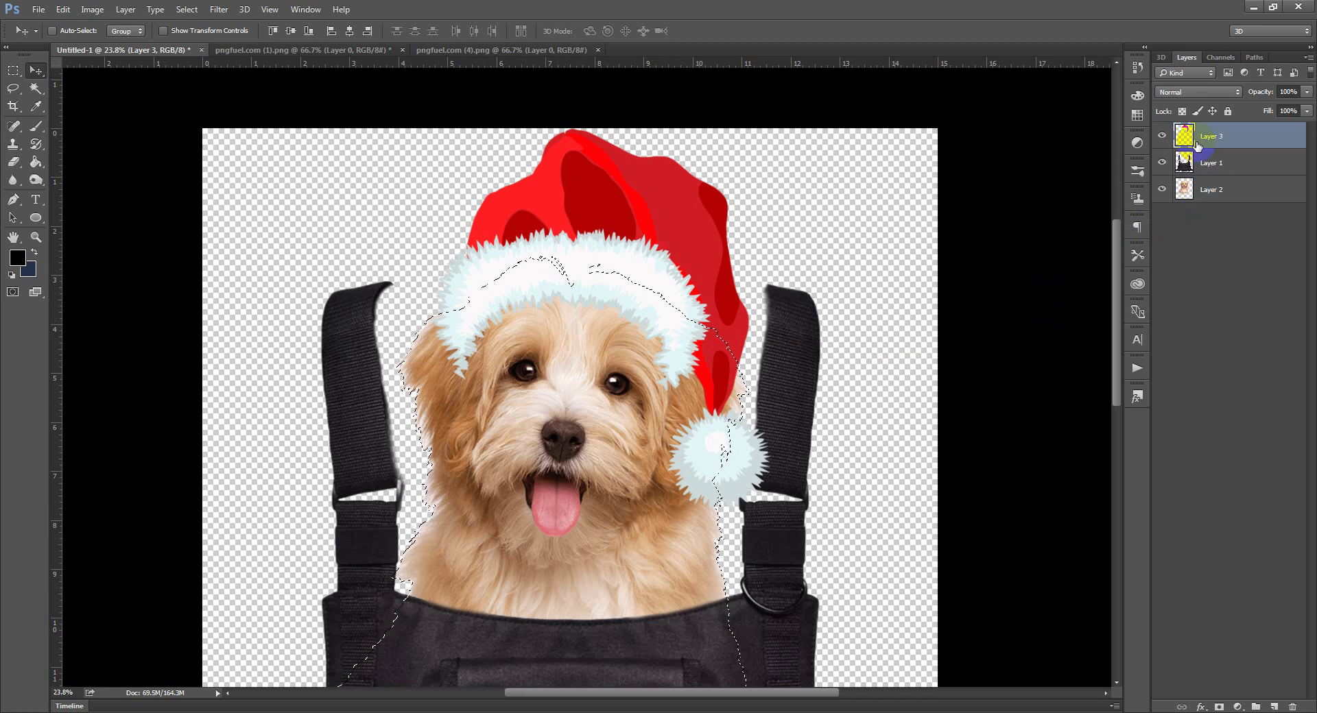
click(650, 388)
key(e)
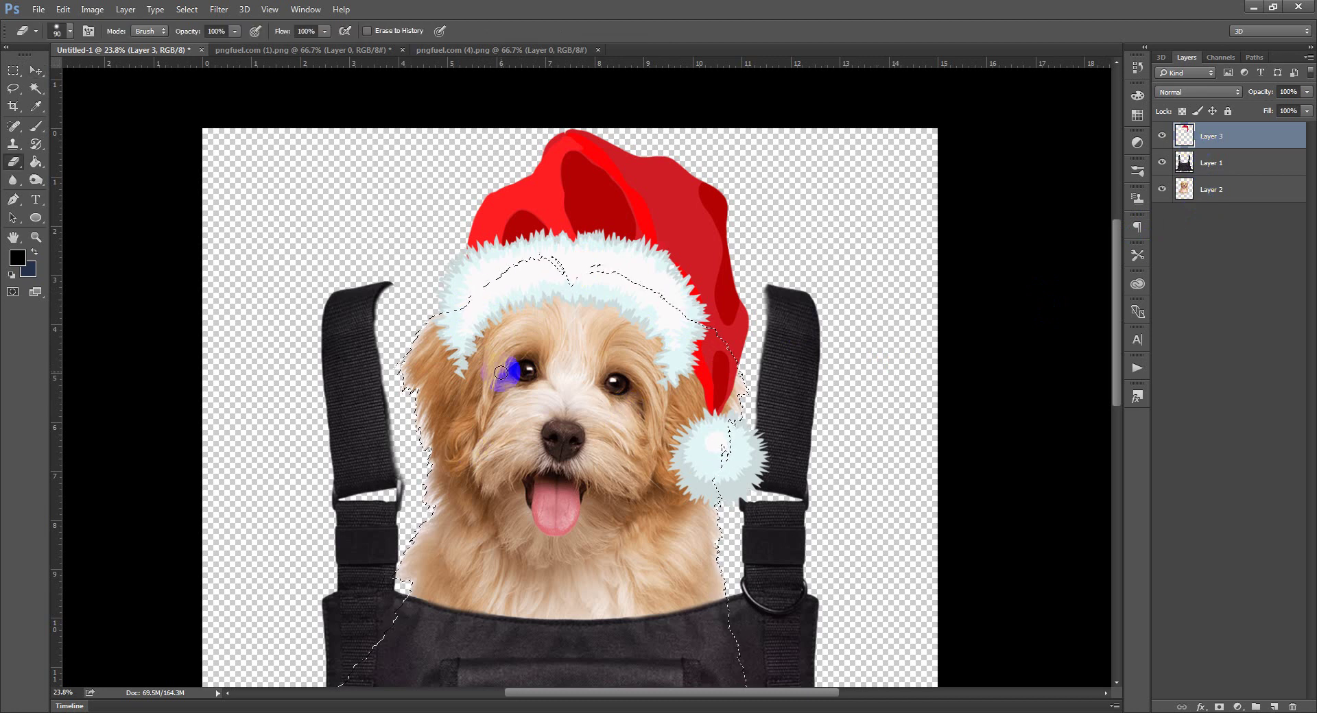
key(bracketright)
key(bracketright)
key(bracketright)
key(bracketright)
key(bracketright)
key(bracketright)
key(bracketright)
key(bracketright)
key(bracketright)
key(bracketright)
key(bracketright)
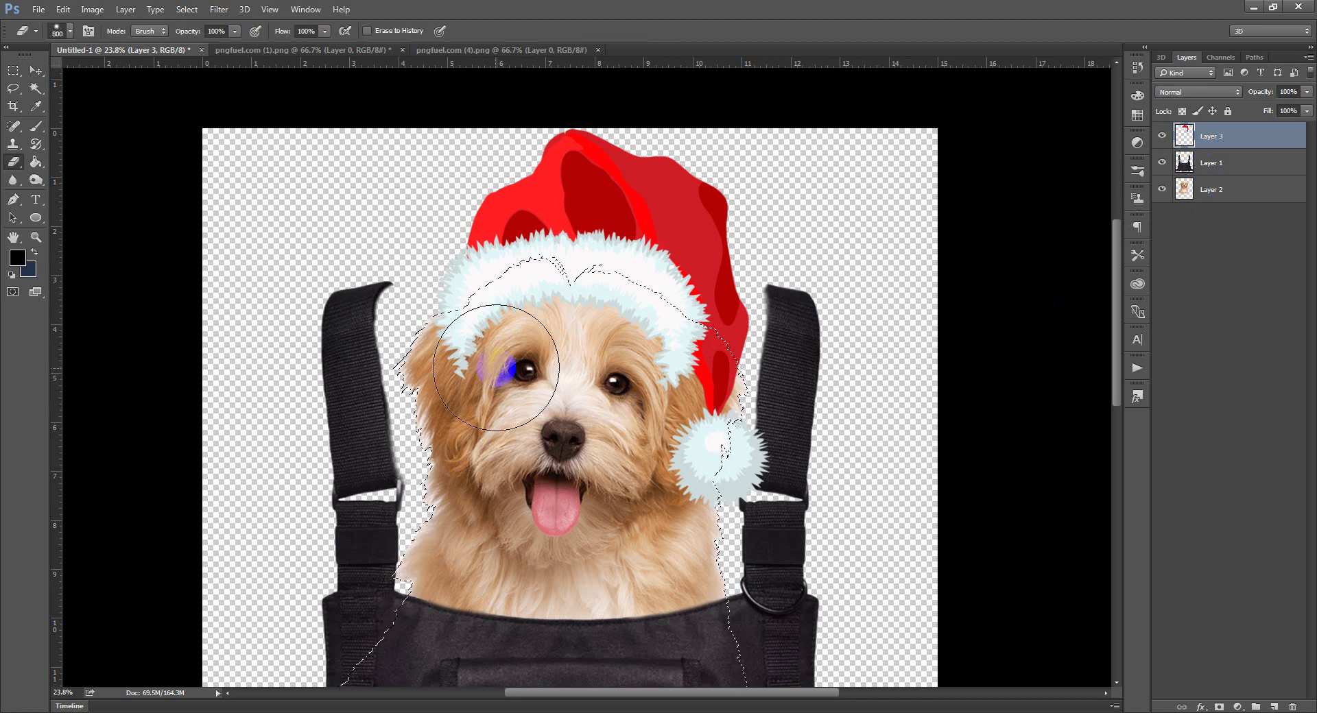
click(71, 32)
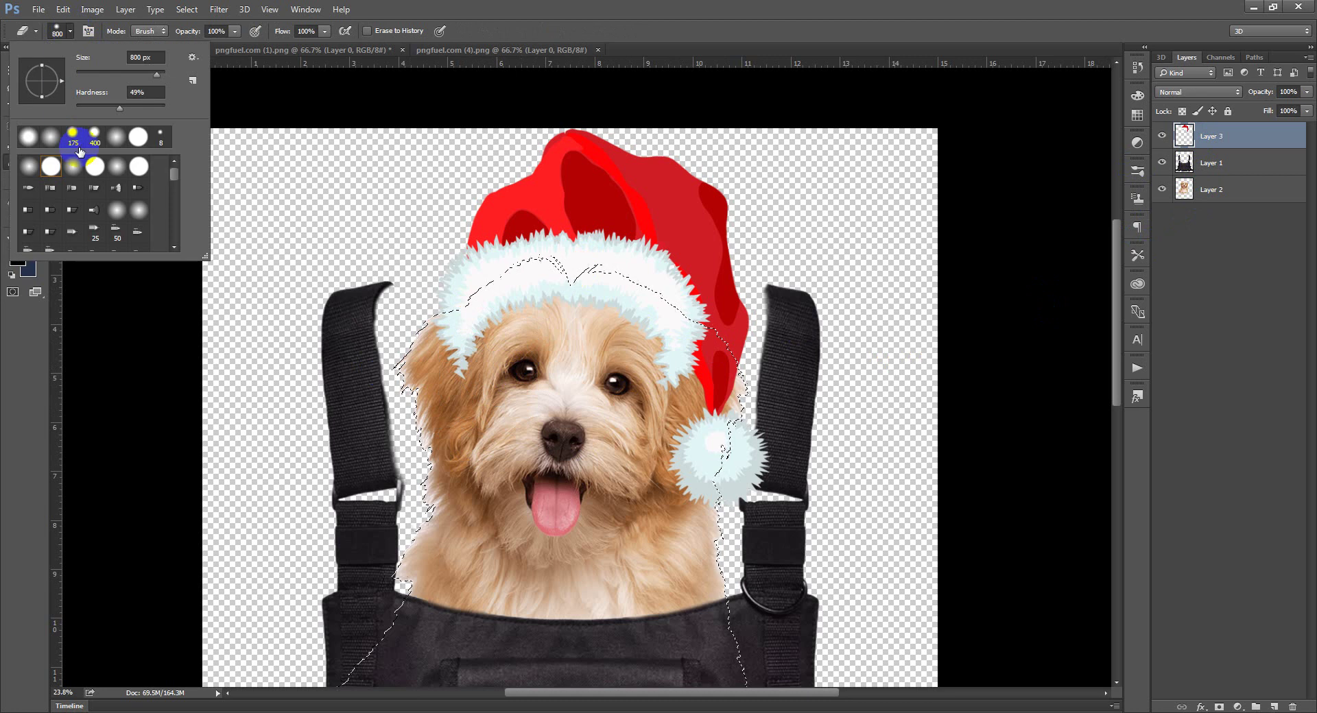
drag(122, 108, 79, 110)
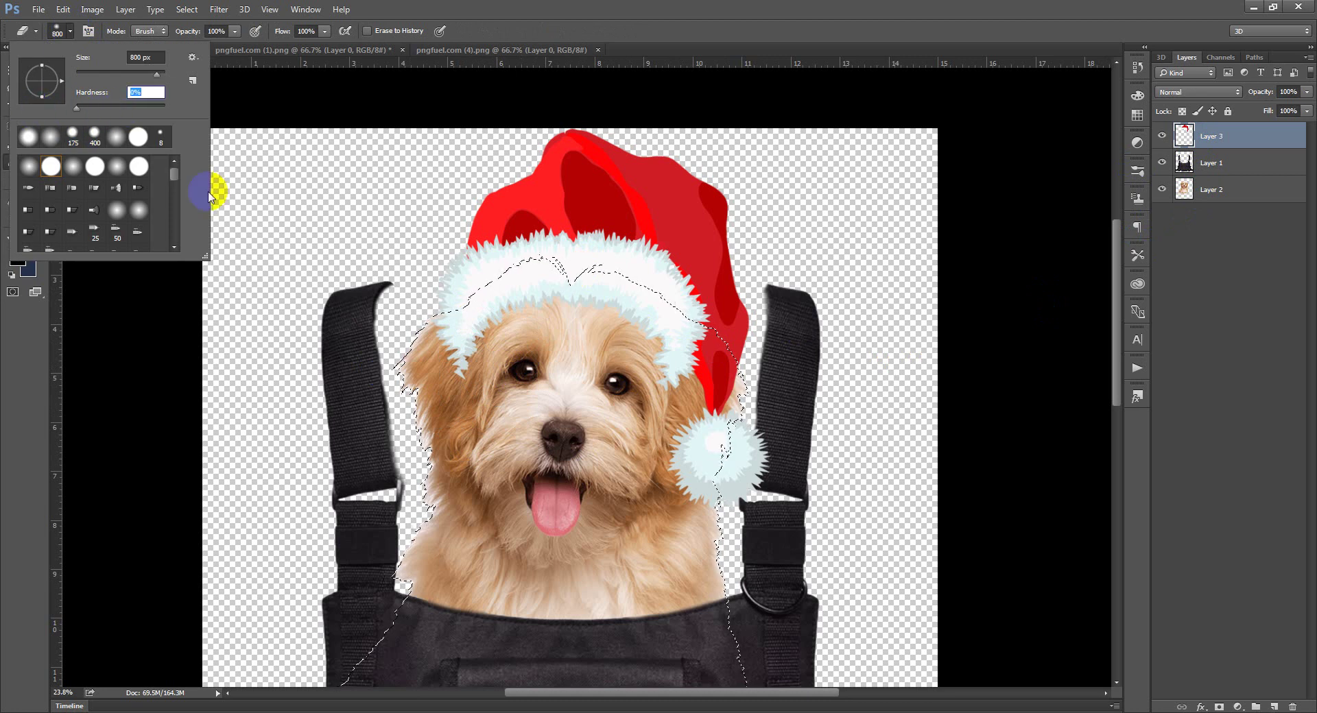
click(317, 248)
Erase the hat's lower fur trim over the puppy's ears and forehead within the selection, reducing the Eraser to 300 px, and deselect.
click(492, 386)
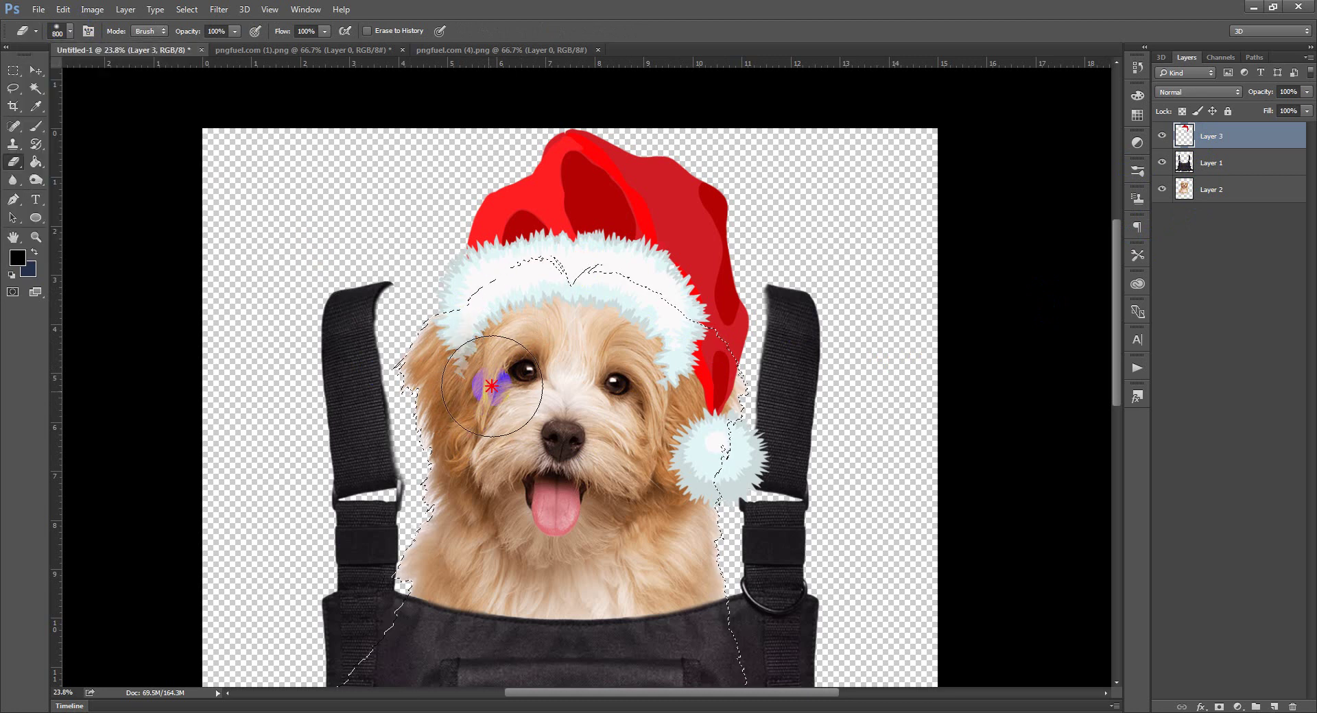
mouse_move(491, 386)
mouse_down()
mouse_move(437, 421)
mouse_move(502, 364)
mouse_move(451, 409)
mouse_move(460, 421)
mouse_move(489, 389)
mouse_move(454, 404)
mouse_move(445, 382)
mouse_move(459, 425)
mouse_move(492, 380)
mouse_move(500, 343)
mouse_move(459, 371)
mouse_move(488, 335)
mouse_move(417, 403)
mouse_move(605, 380)
mouse_move(646, 353)
mouse_up()
key(bracketleft)
key(bracketleft)
key(bracketleft)
key(bracketleft)
key(bracketleft)
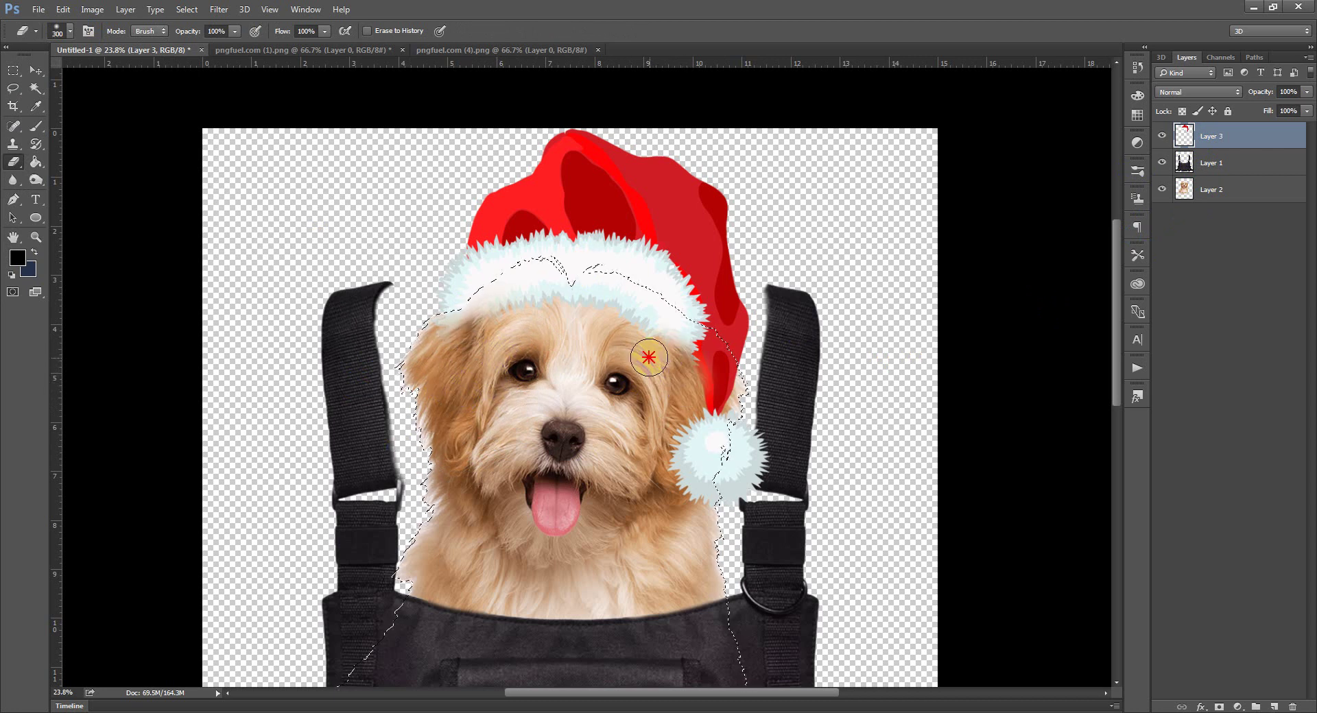
drag(657, 391, 684, 382)
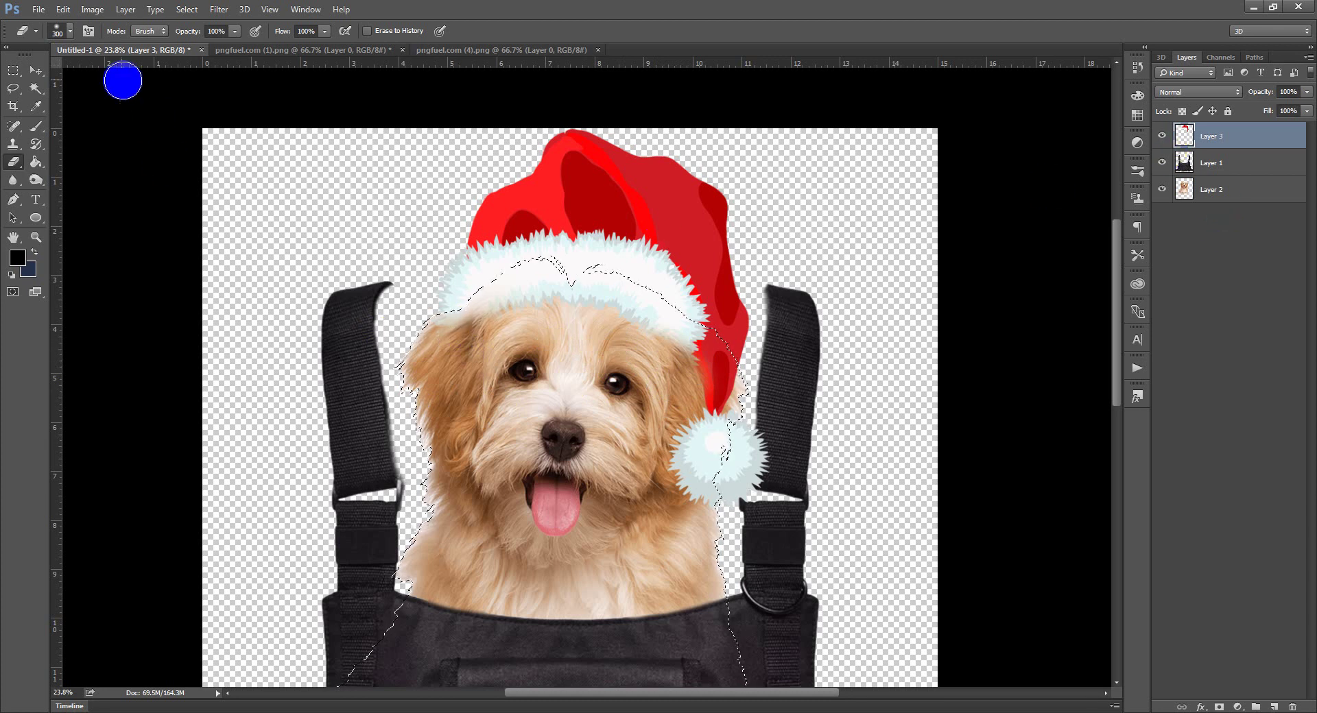
click(13, 71)
click(621, 348)
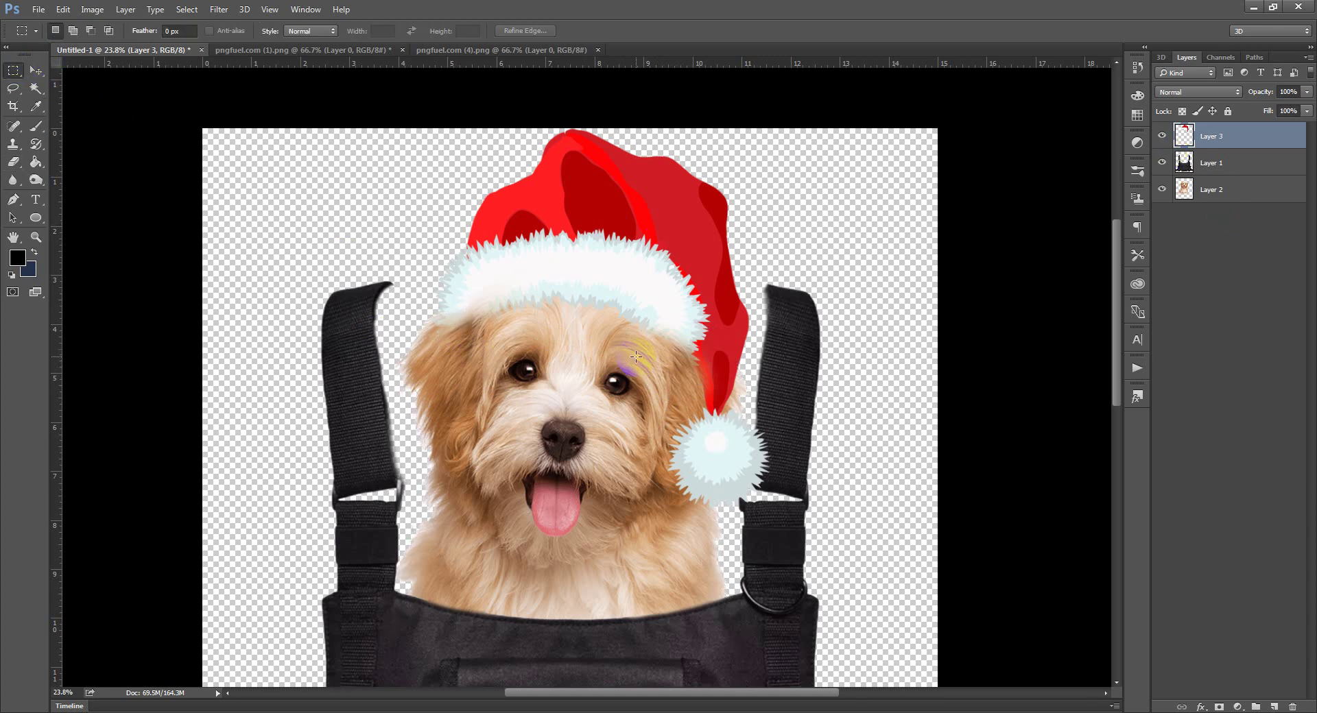
Examine the blended edge between the hat's fur trim and the puppy's head, and the whole composition.
scroll(518, 300, down, 2)
scroll(476, 290, up, 2)
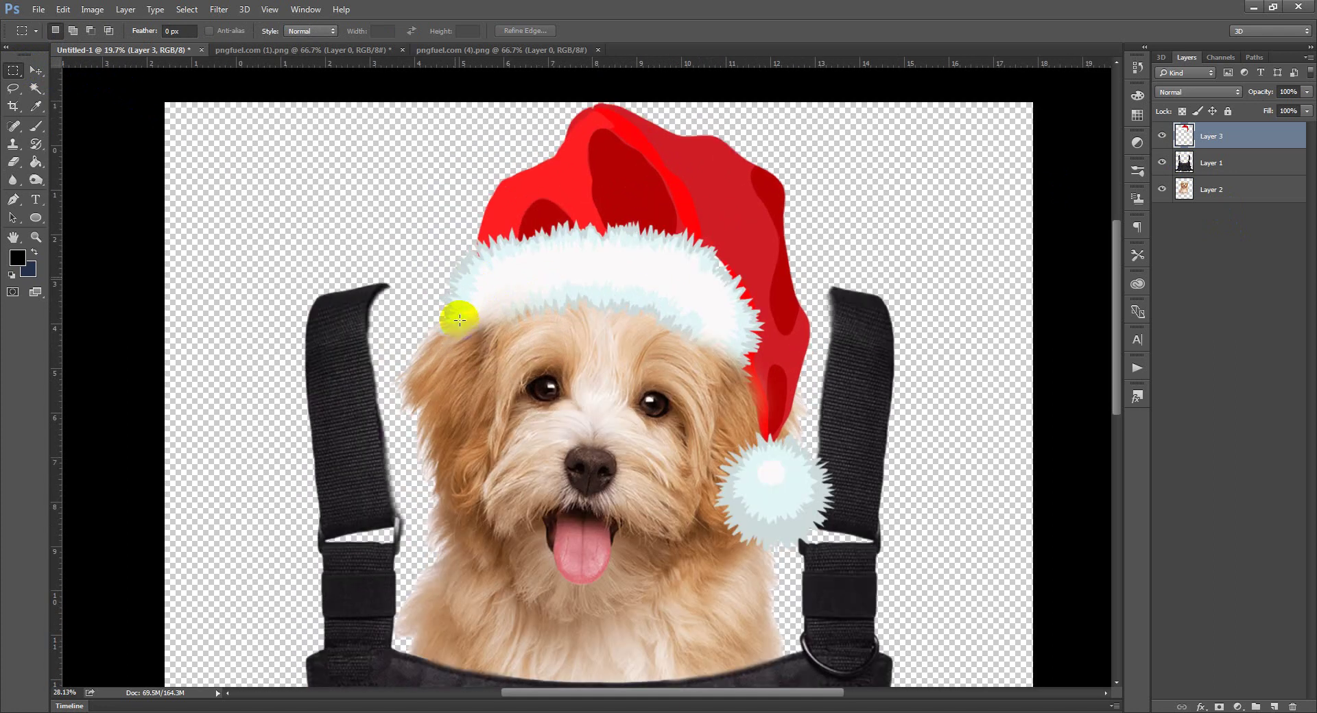
click(499, 325)
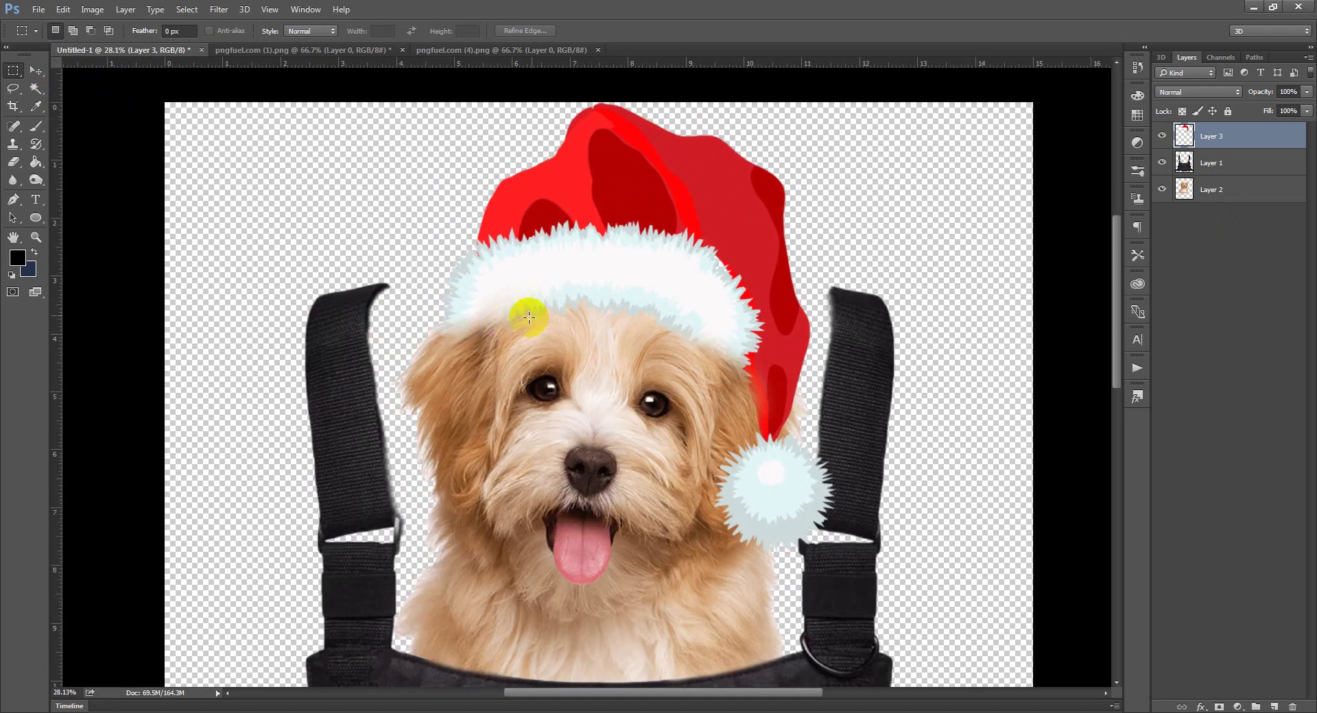
scroll(441, 277, down, 3)
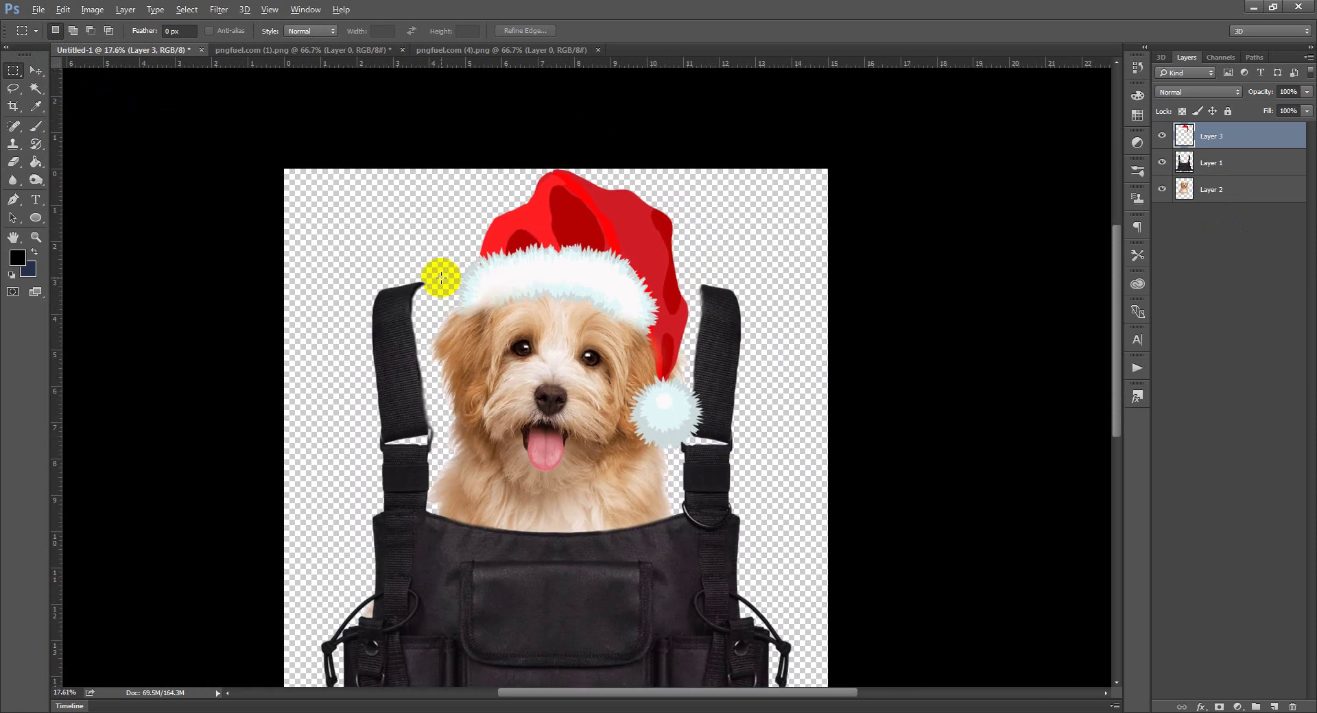
key(v)
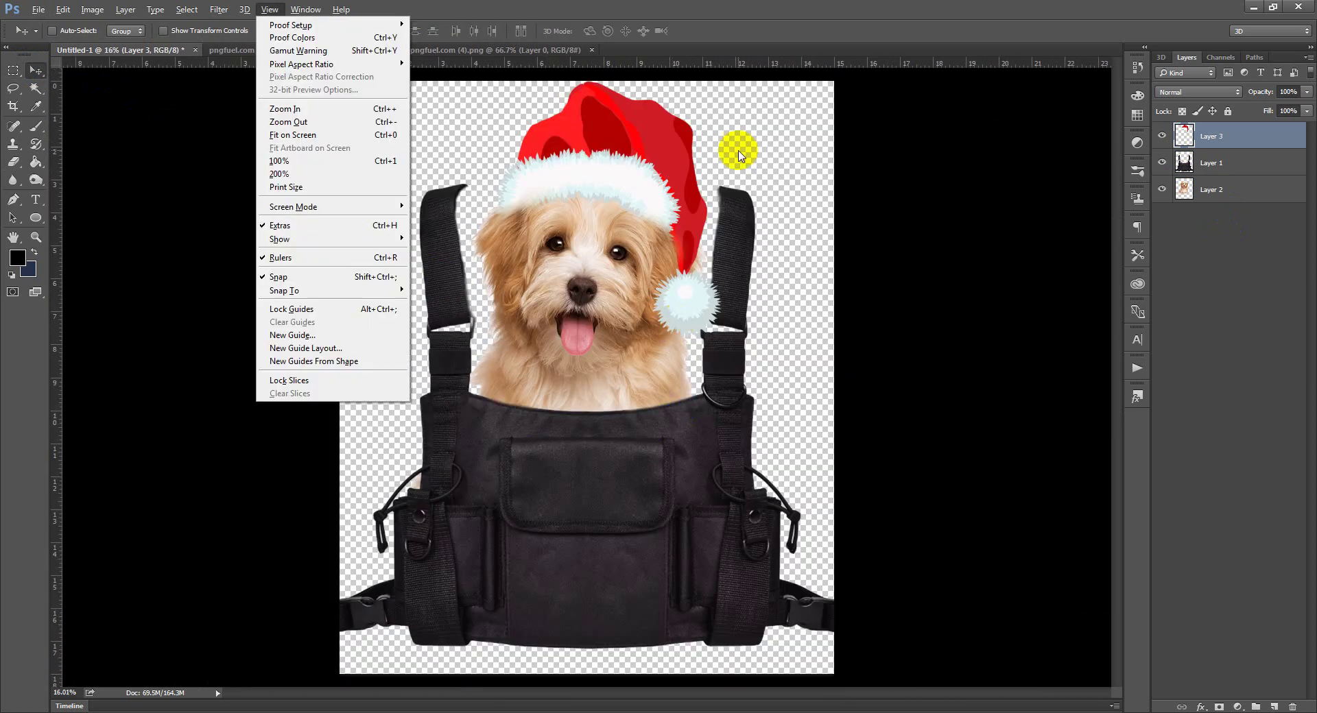
click(800, 3)
key(v)
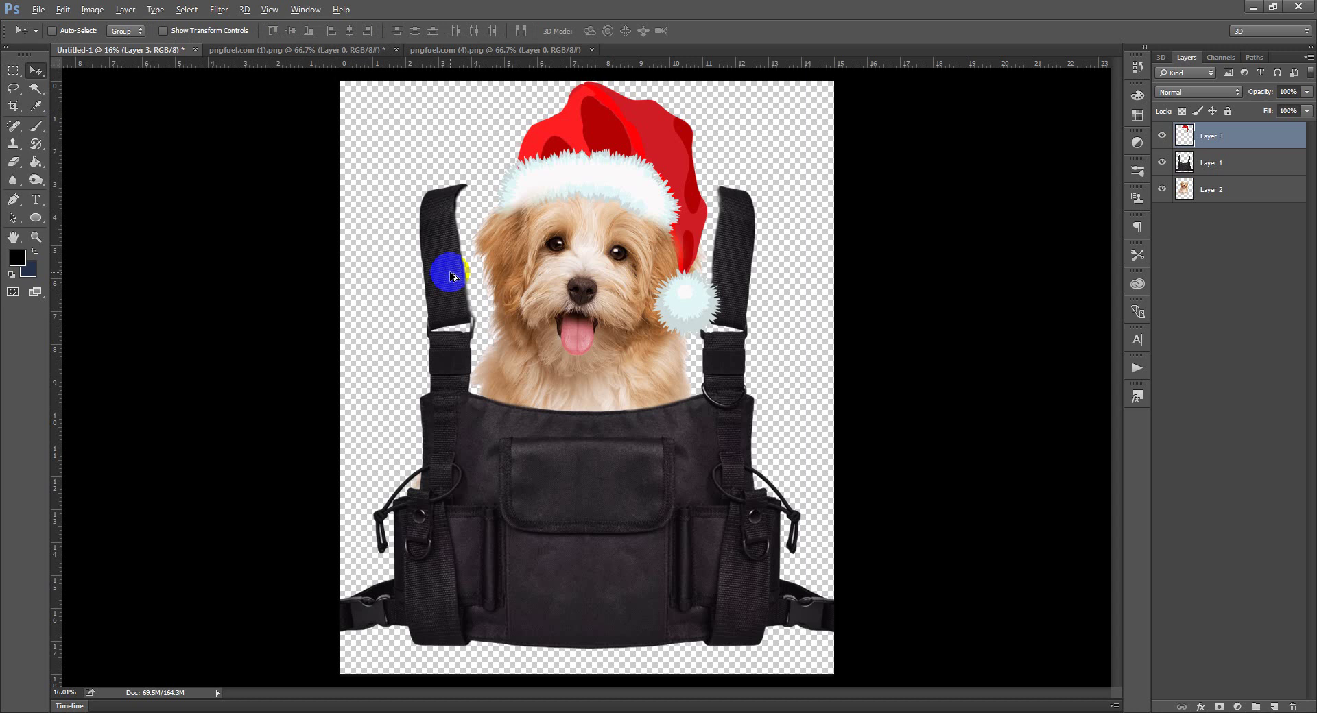
scroll(443, 271, down, 1)
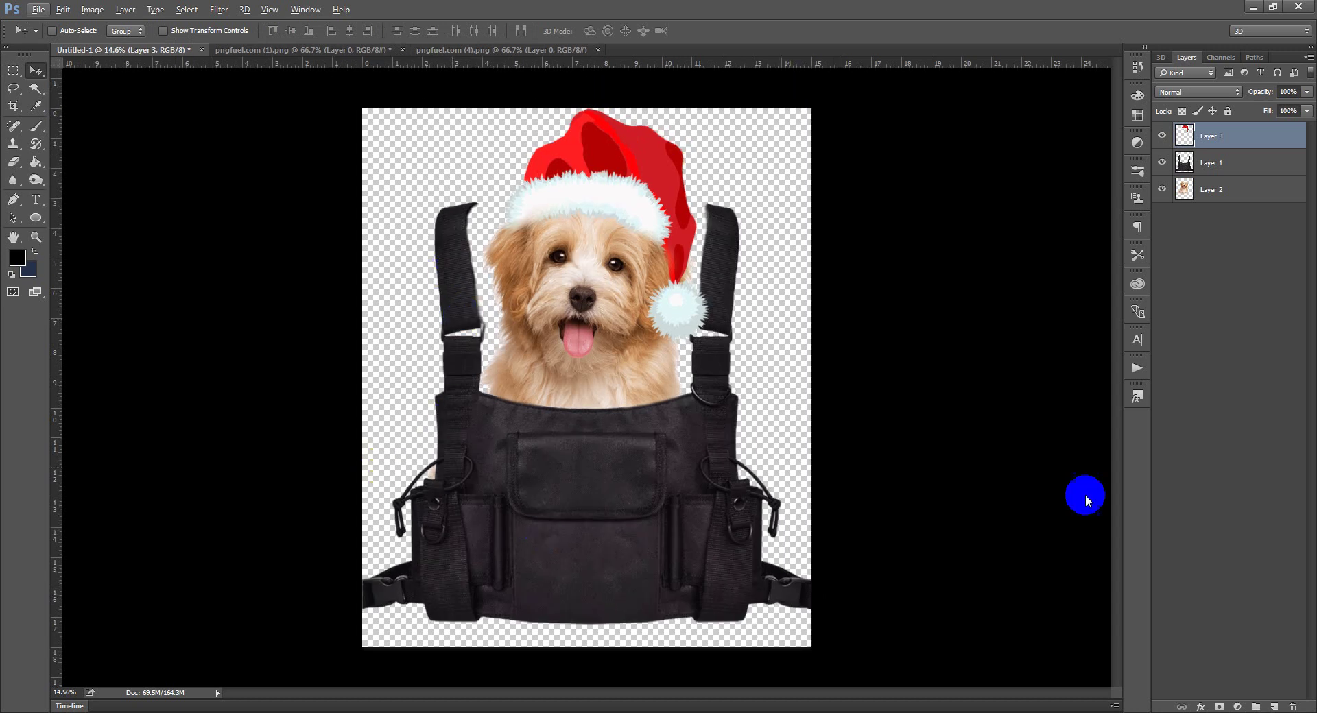
Fade out the cut ends of the chest bag's side straps and shoulder straps on Layer 1 with a large soft Eraser, ending at 500 px.
click(1228, 141)
click(1209, 161)
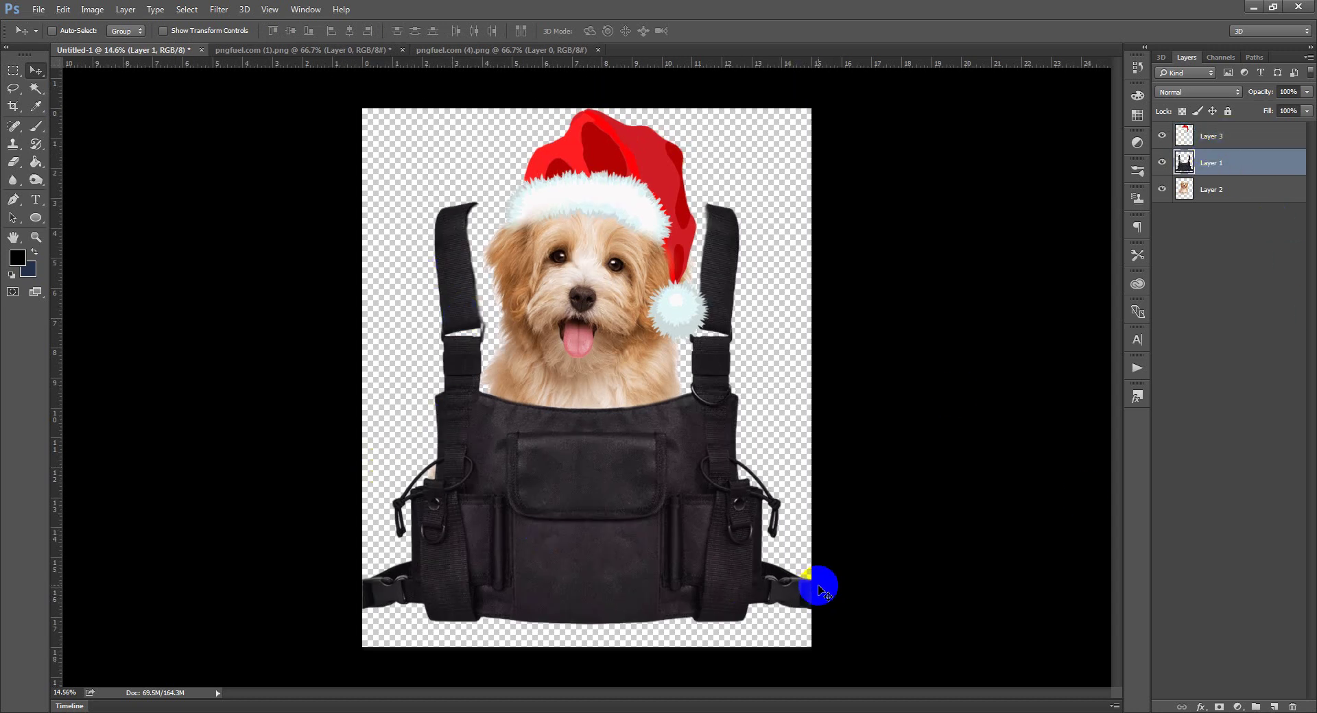
click(388, 587)
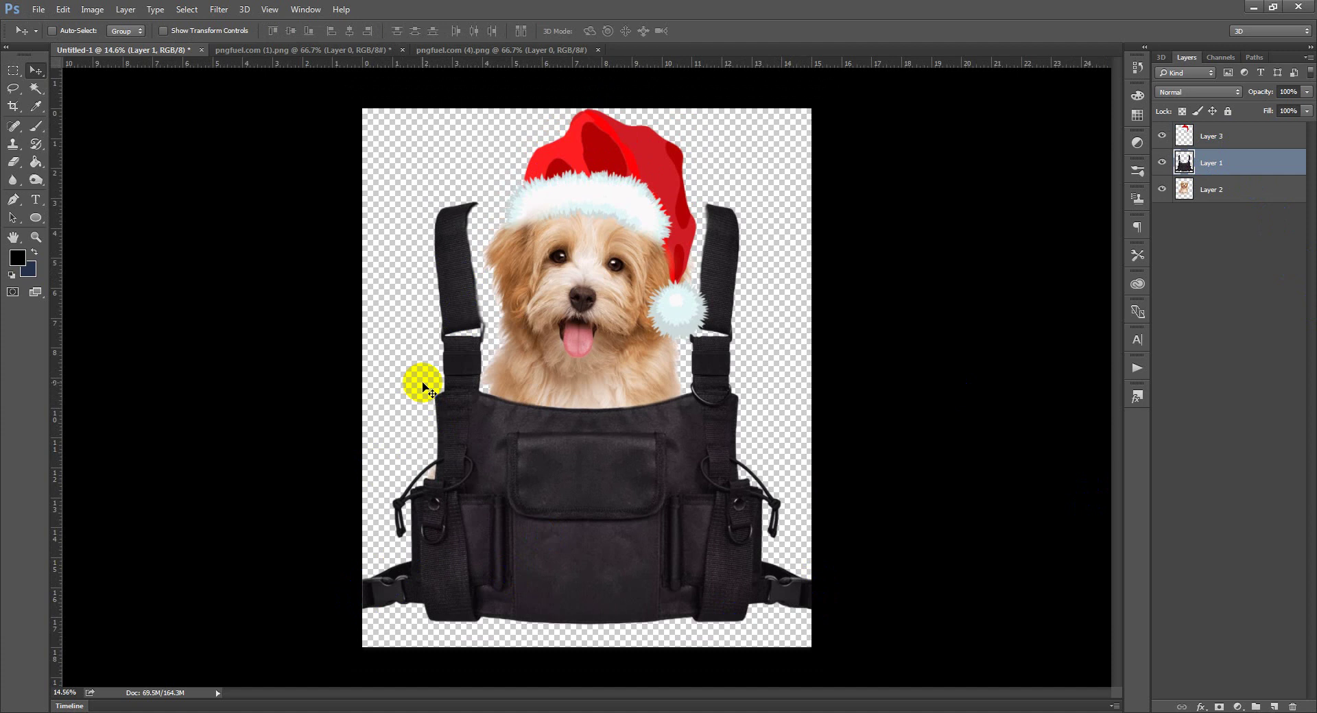
click(567, 476)
key(e)
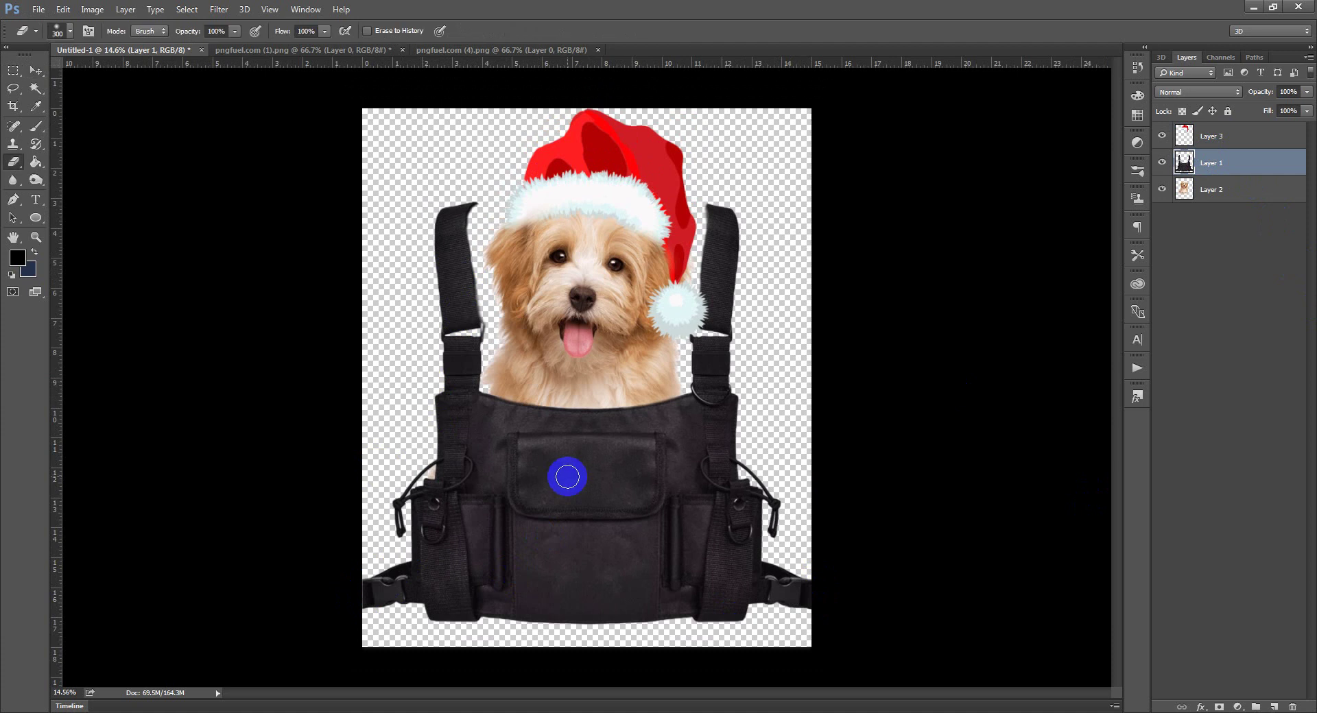
key(bracketright)
key(bracketright)
click(837, 571)
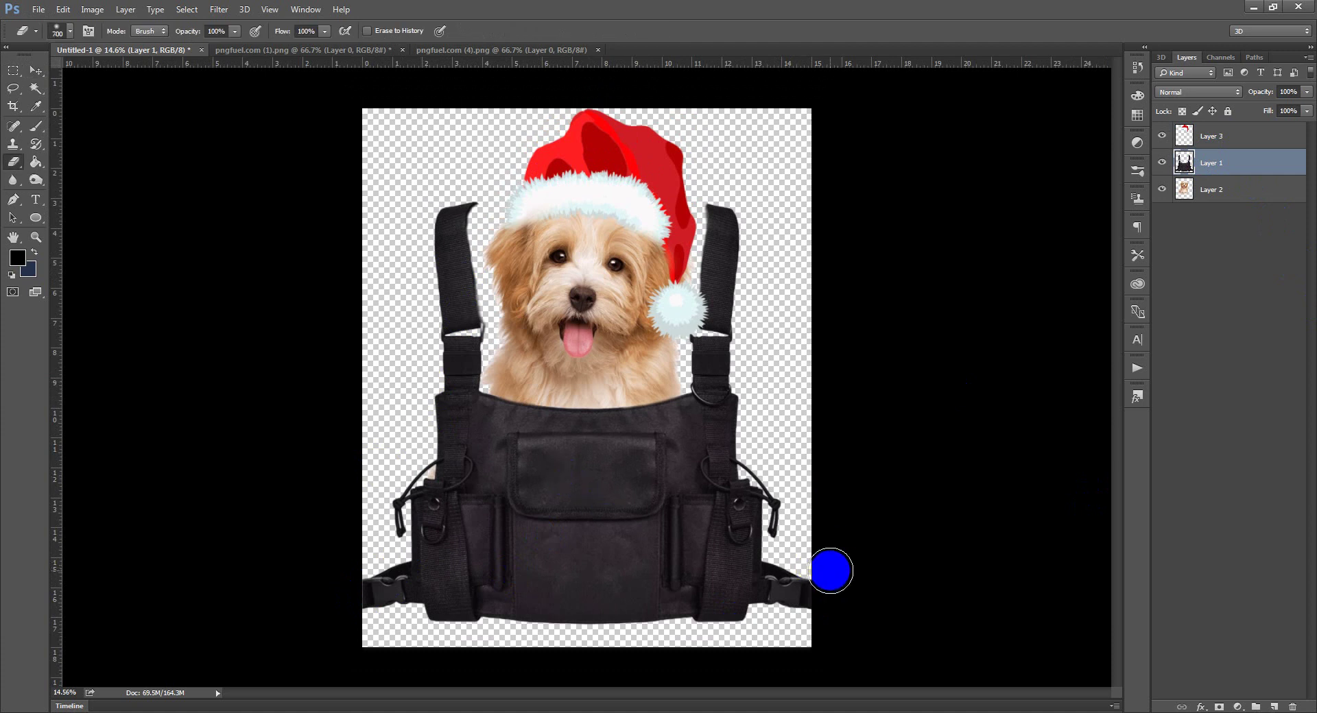
key(bracketright)
key(bracketright)
mouse_move(841, 587)
mouse_down()
mouse_move(849, 608)
mouse_move(854, 589)
mouse_move(826, 576)
mouse_up()
key(bracketleft)
key(bracketleft)
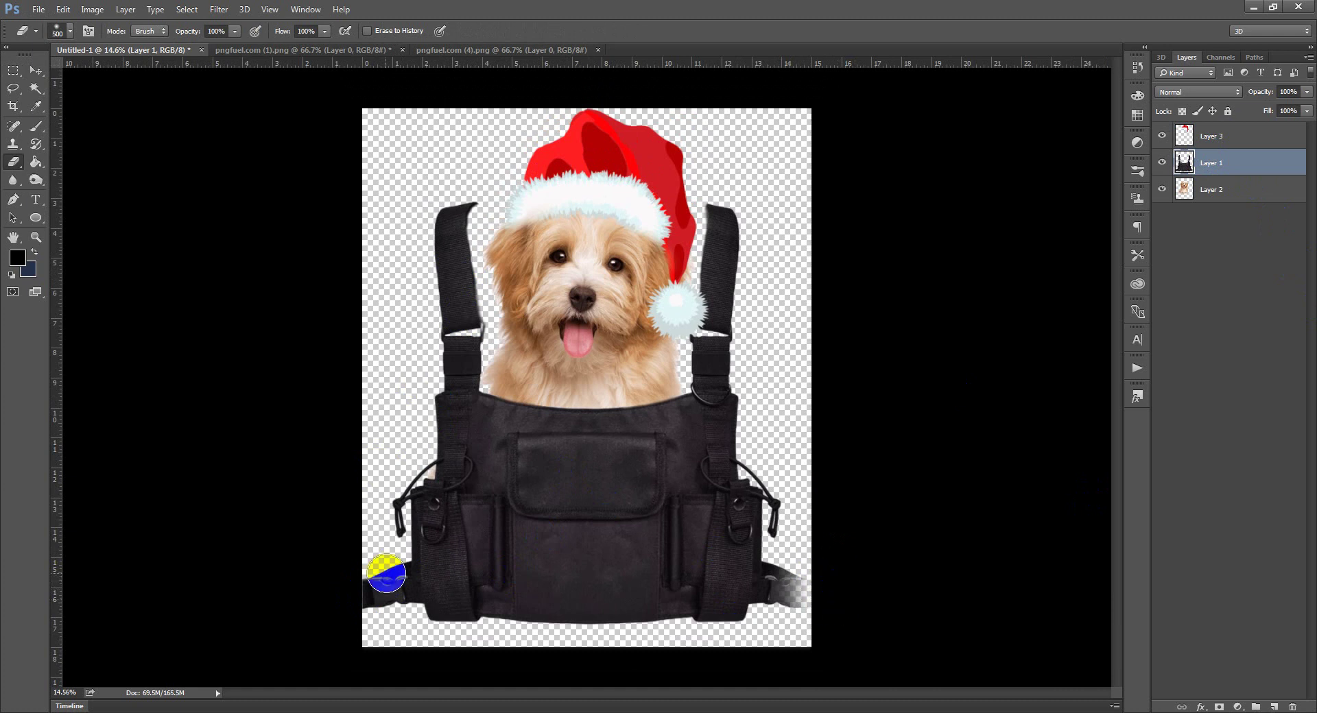
mouse_move(377, 559)
mouse_down()
mouse_move(353, 579)
mouse_move(339, 631)
mouse_move(349, 564)
mouse_move(327, 580)
mouse_up()
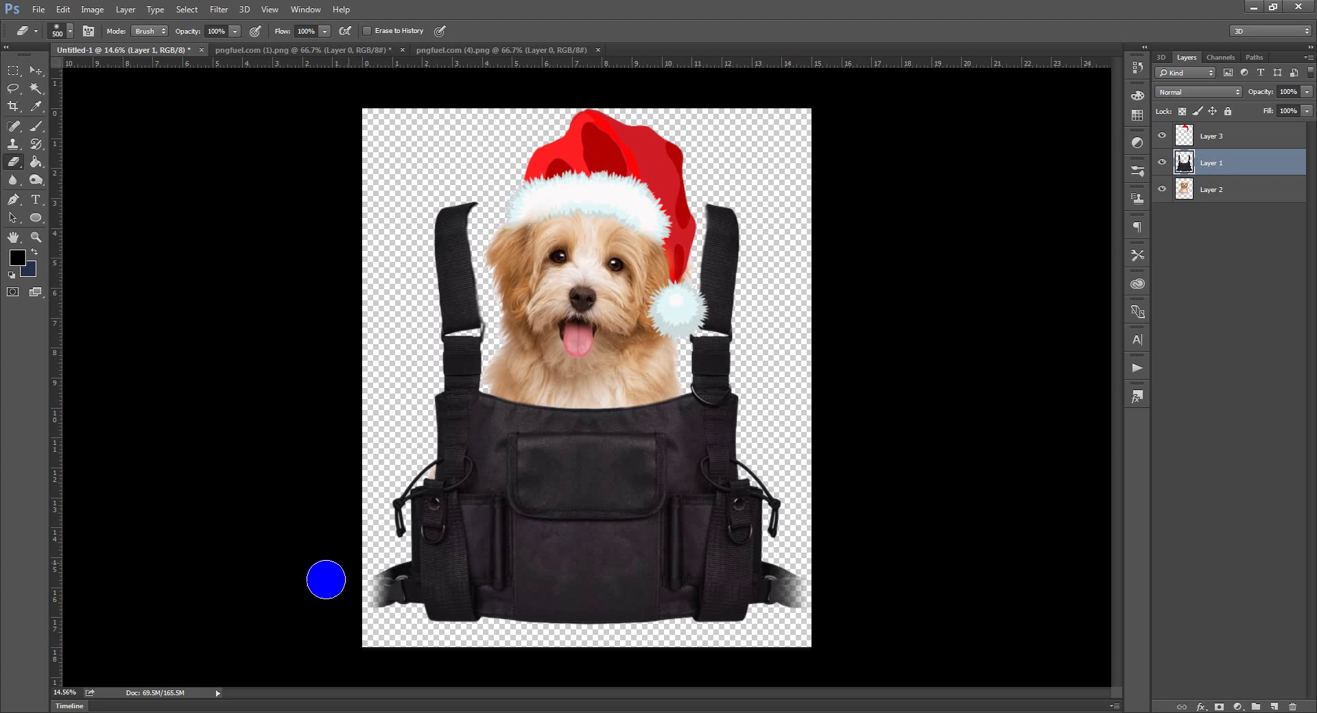
drag(480, 183, 410, 191)
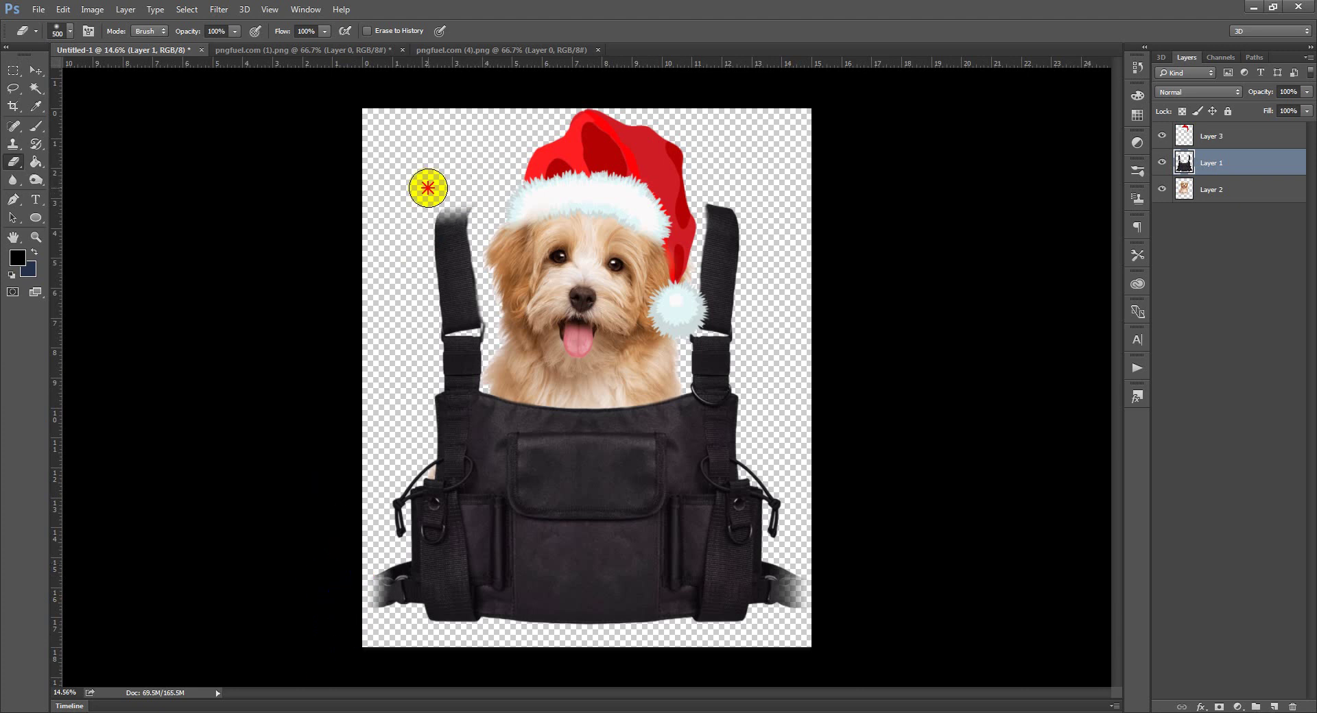
mouse_move(741, 182)
mouse_down()
mouse_move(711, 185)
mouse_move(749, 191)
mouse_move(709, 190)
mouse_move(748, 199)
mouse_up()
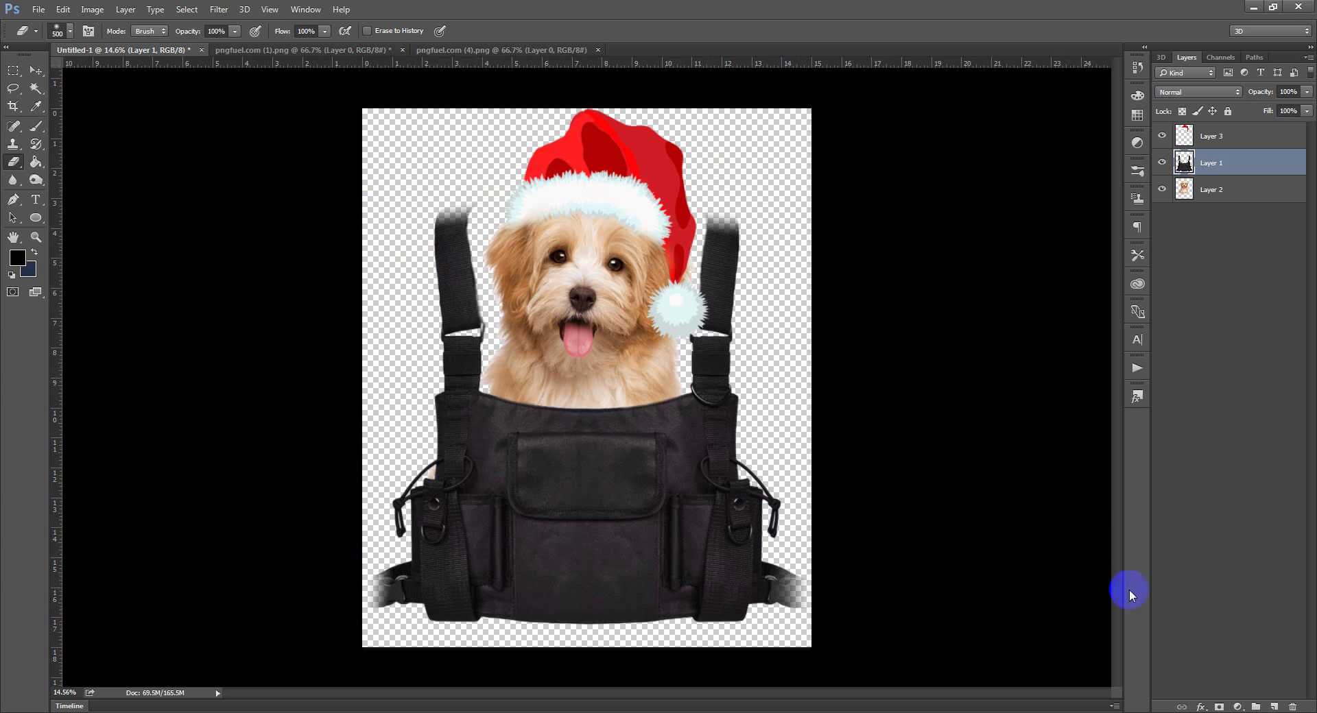
Add a black Solid Color fill layer and place it below Layer 2 as the backdrop.
click(1231, 706)
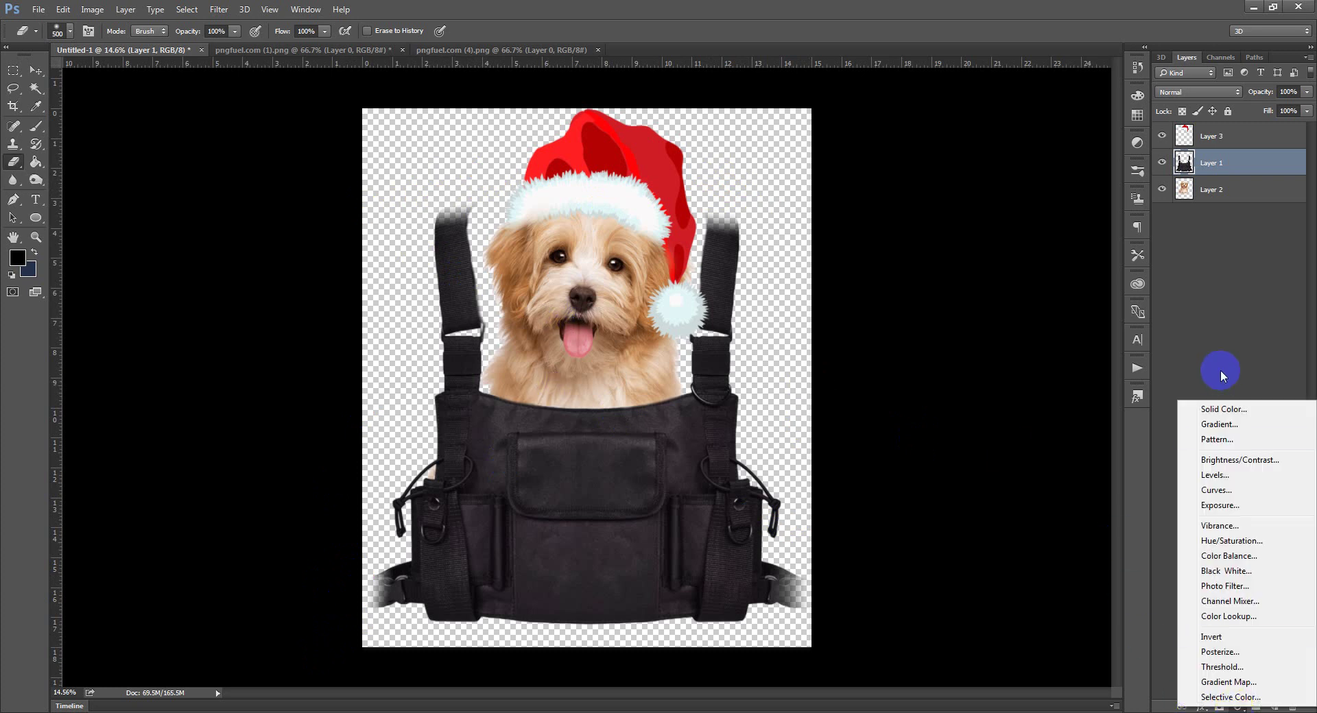
click(1202, 413)
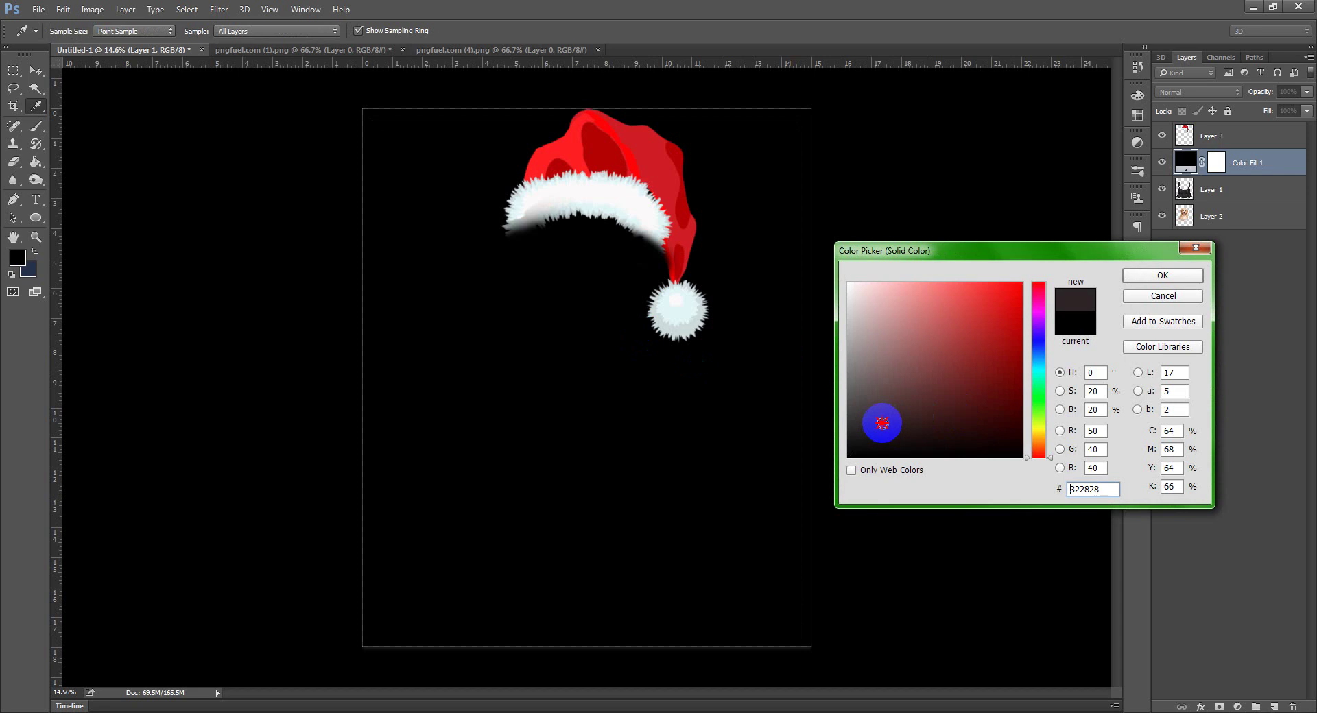
click(1162, 275)
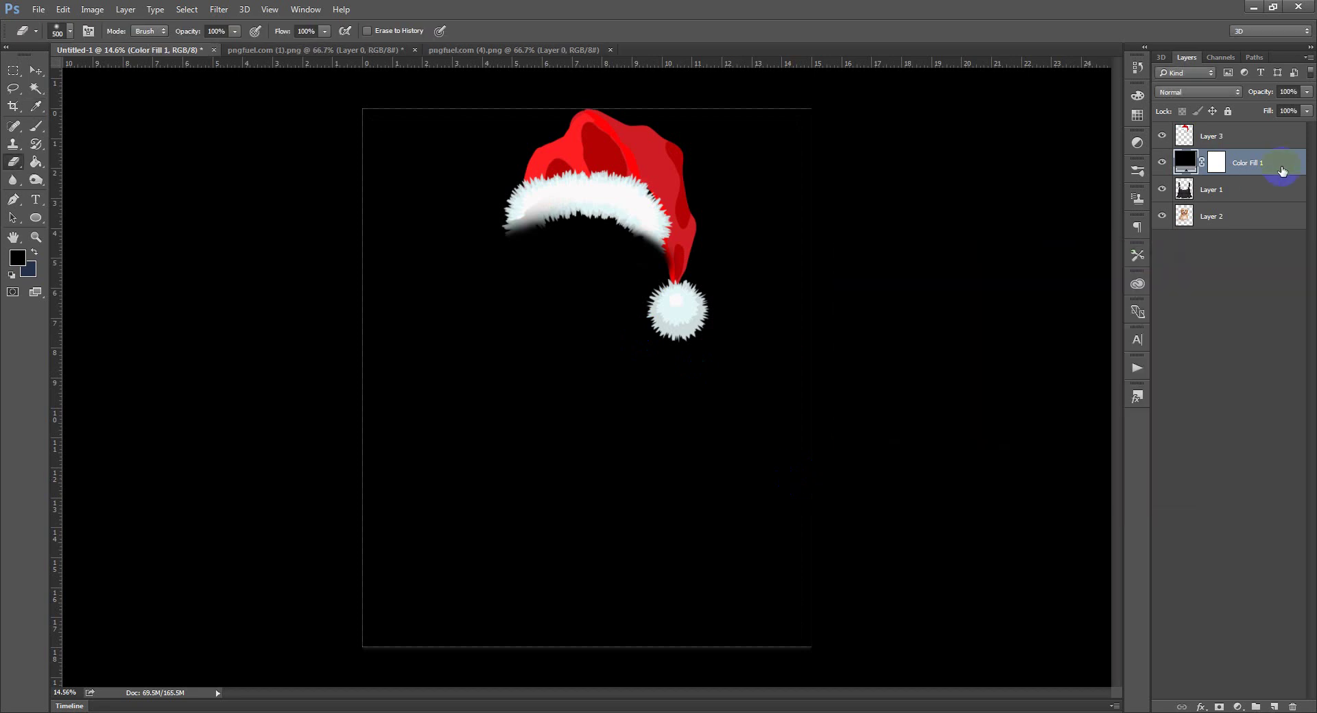
drag(1275, 168, 1231, 237)
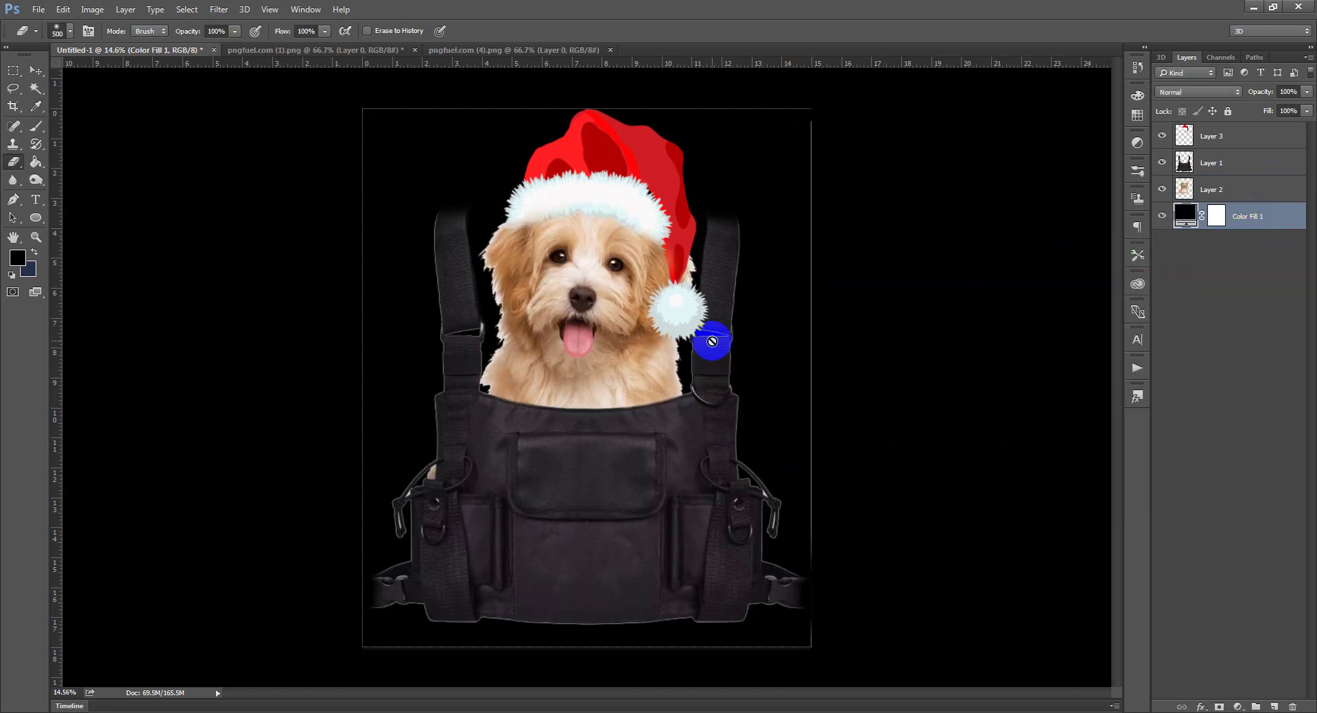
Examine the cutout edges of the puppy and the chest bag against the black backdrop.
key(v)
click(234, 255)
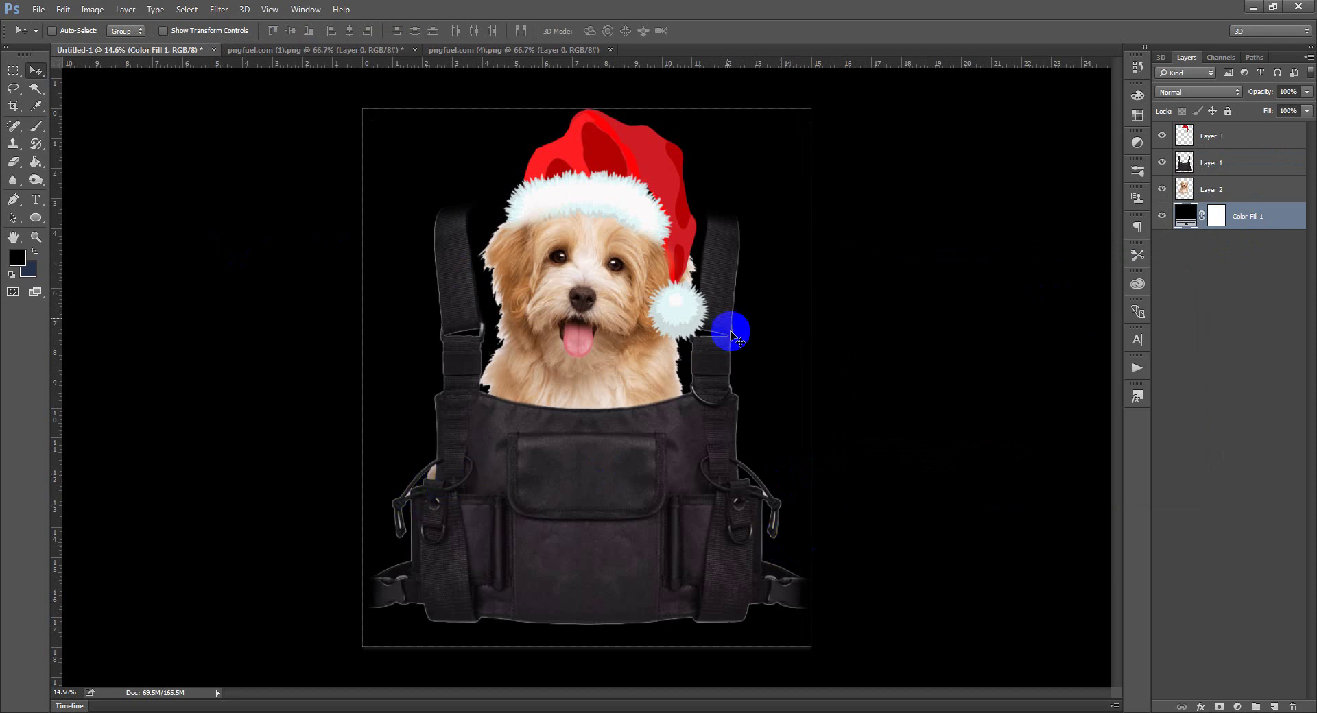
scroll(721, 316, up, 2)
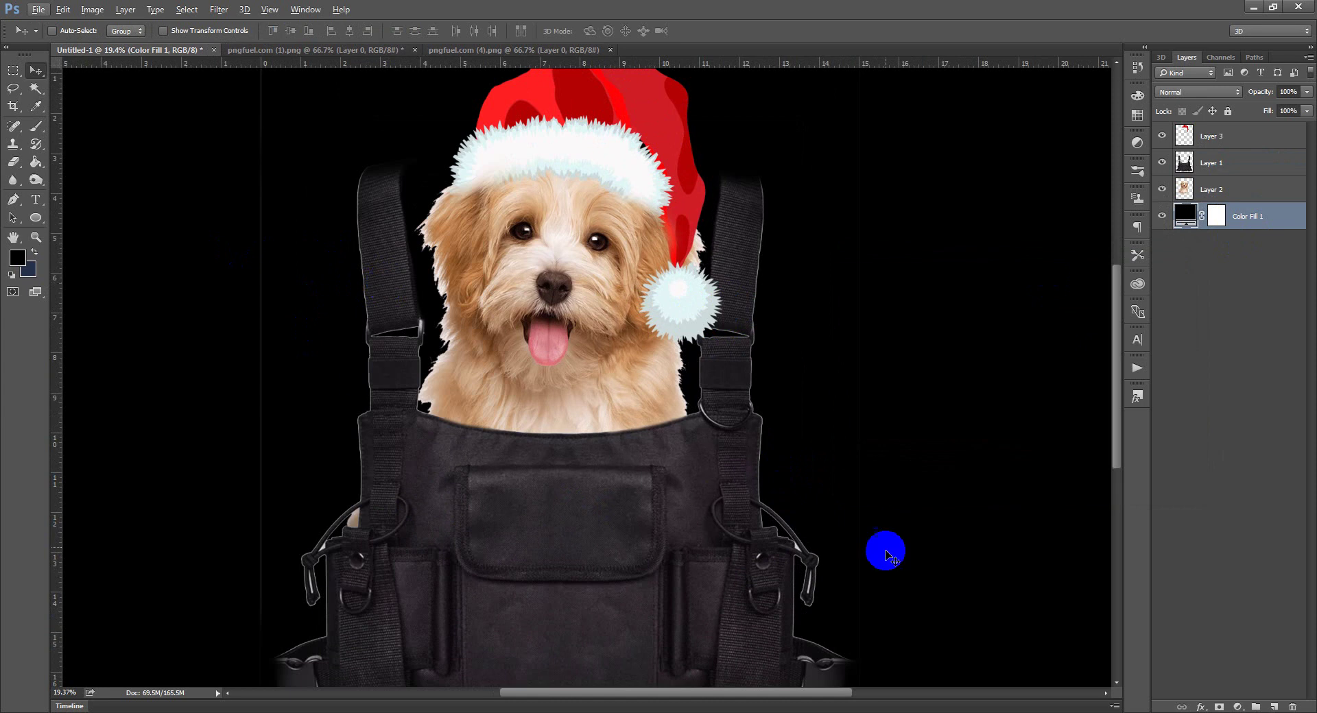
scroll(626, 326, up, 1)
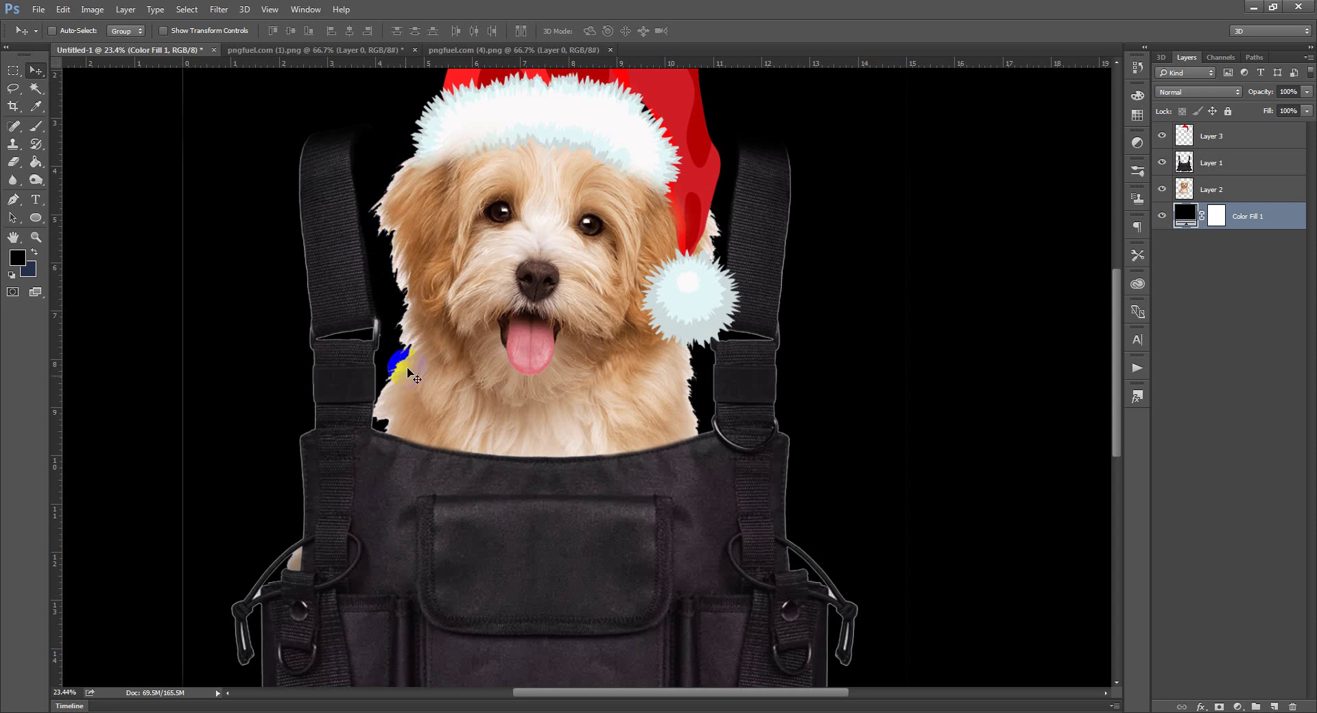
click(509, 448)
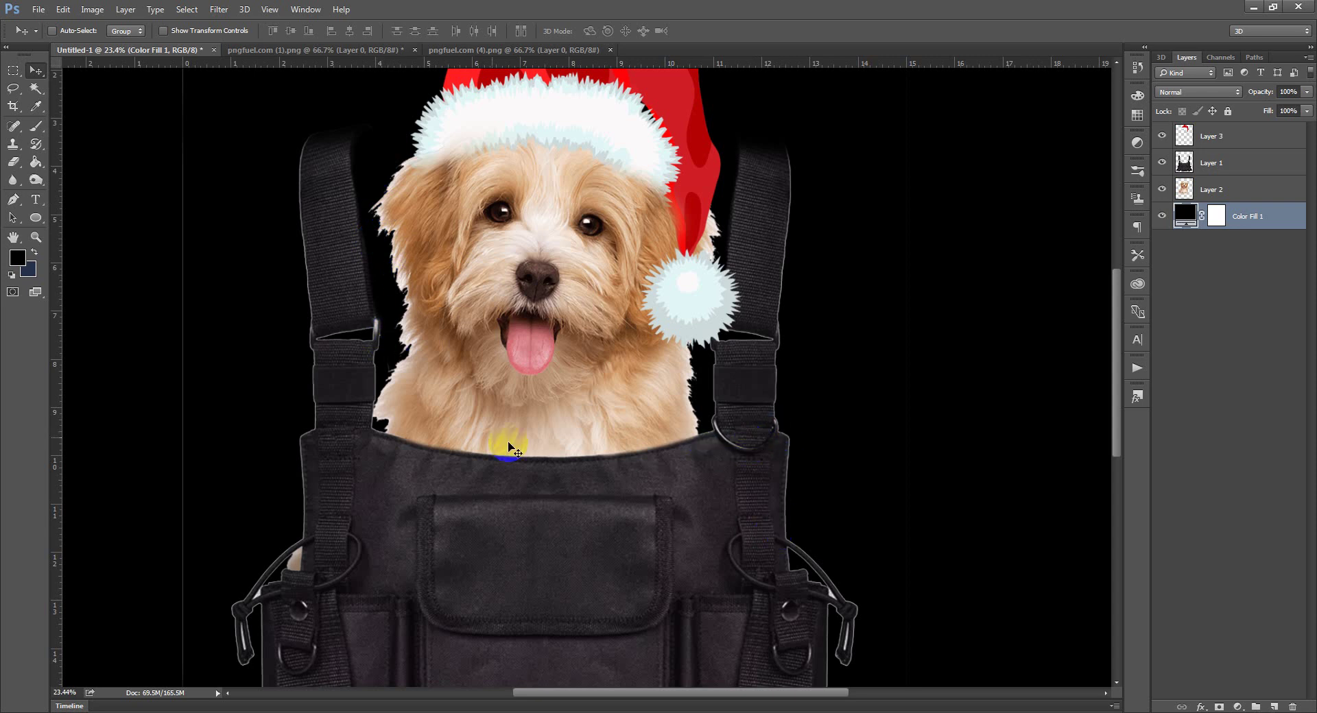
scroll(516, 357, down, 2)
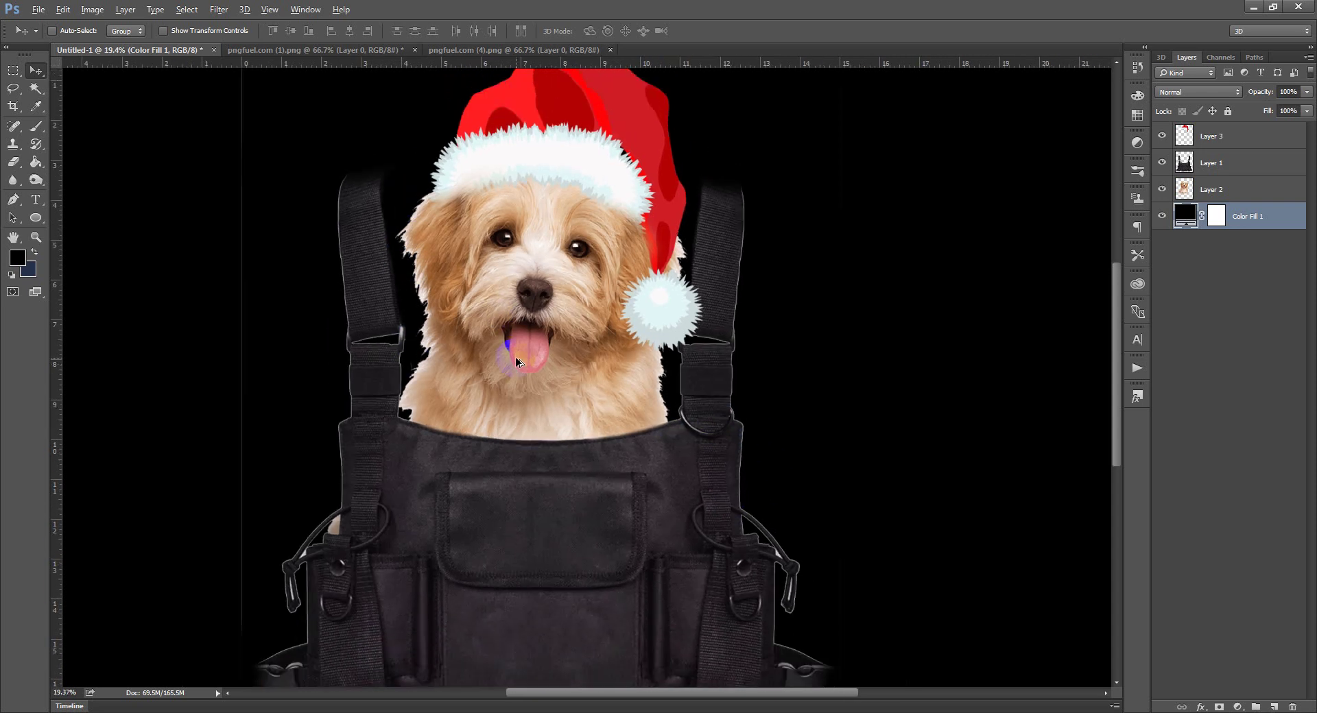
scroll(442, 200, up, 2)
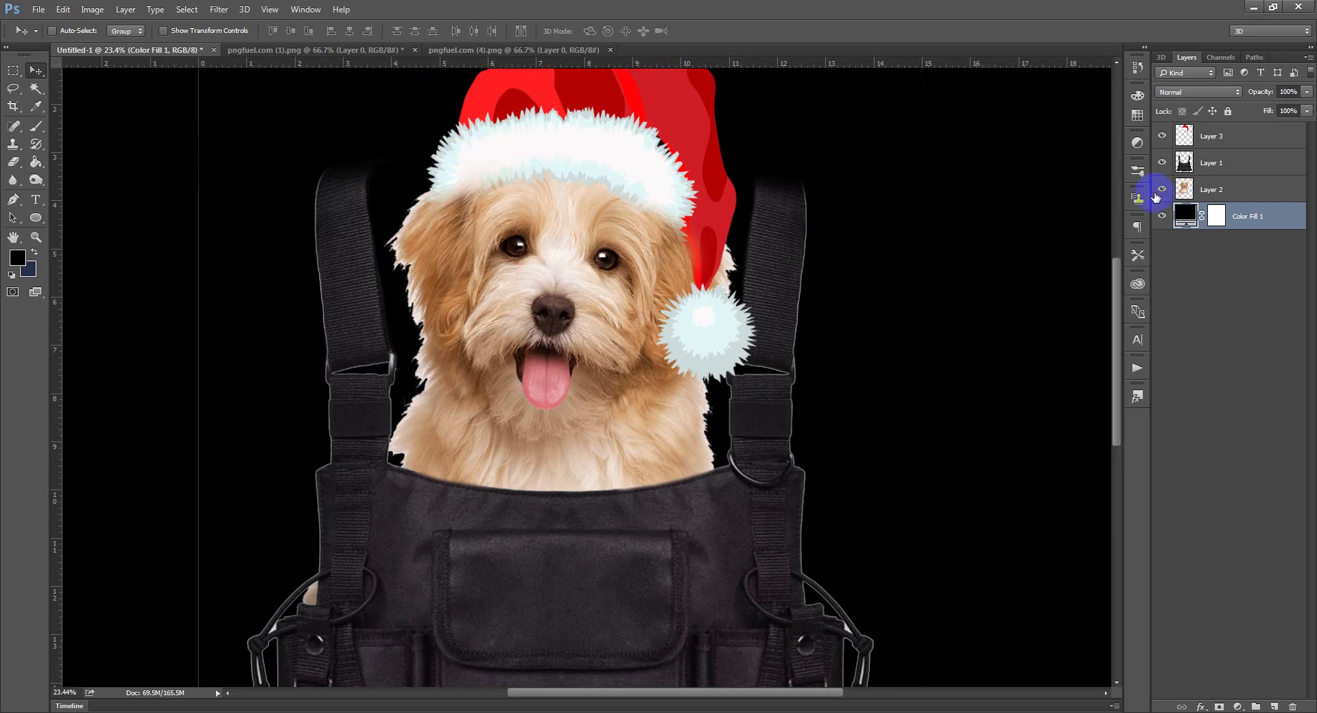
Erase the bits of the puppy on Layer 2 that show beside the chest bag's side straps with the 500 px Eraser.
click(1184, 187)
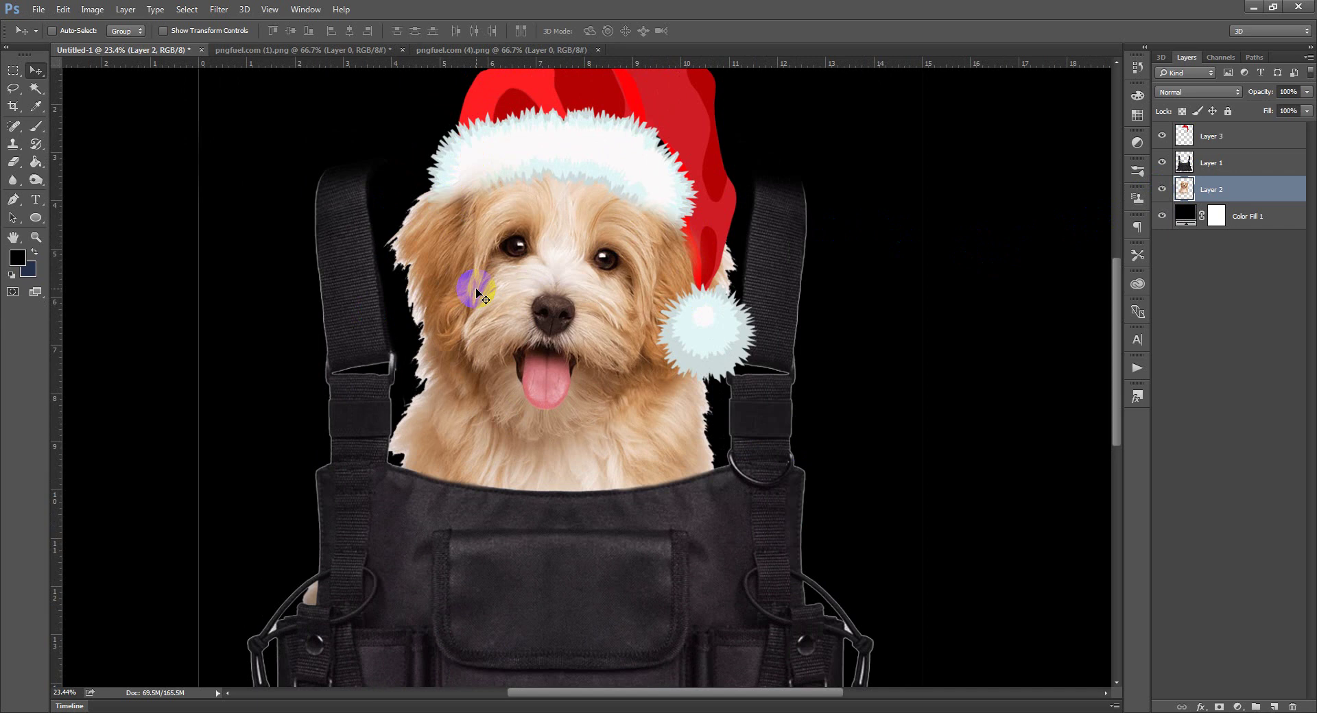
scroll(478, 292, down, 4)
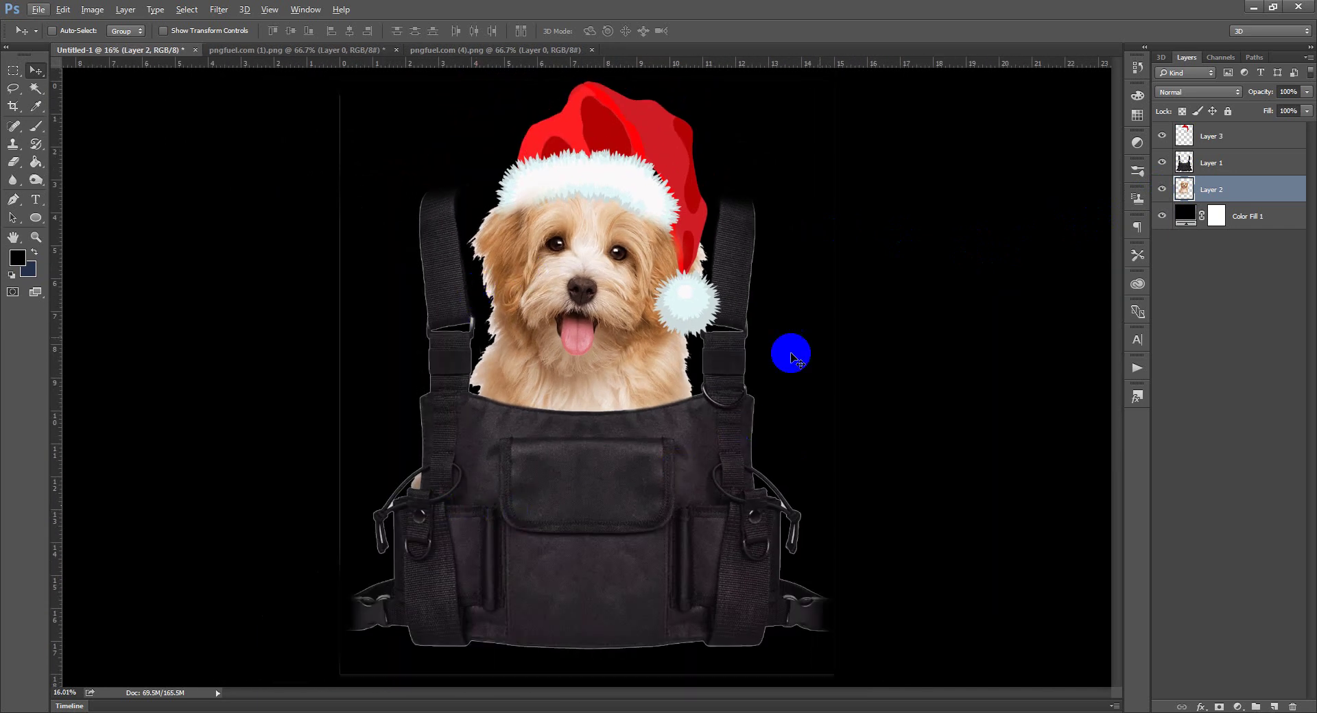
click(1206, 194)
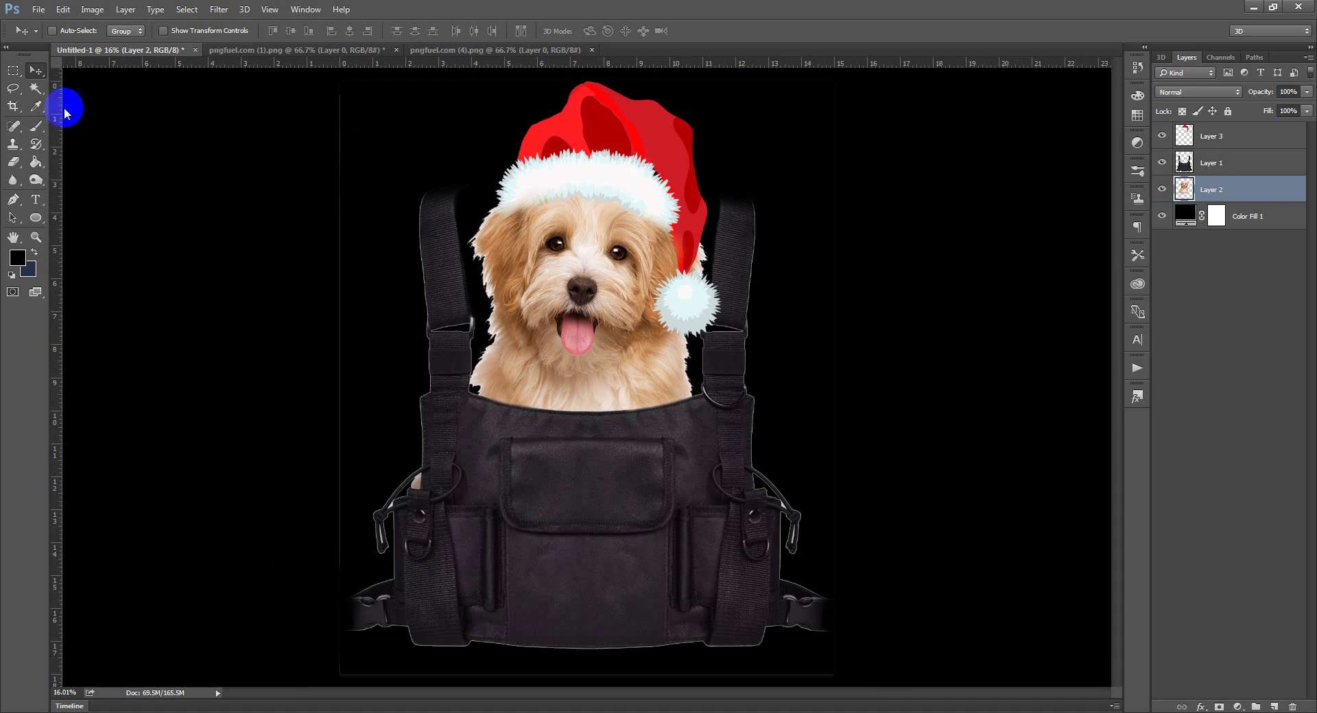
click(13, 163)
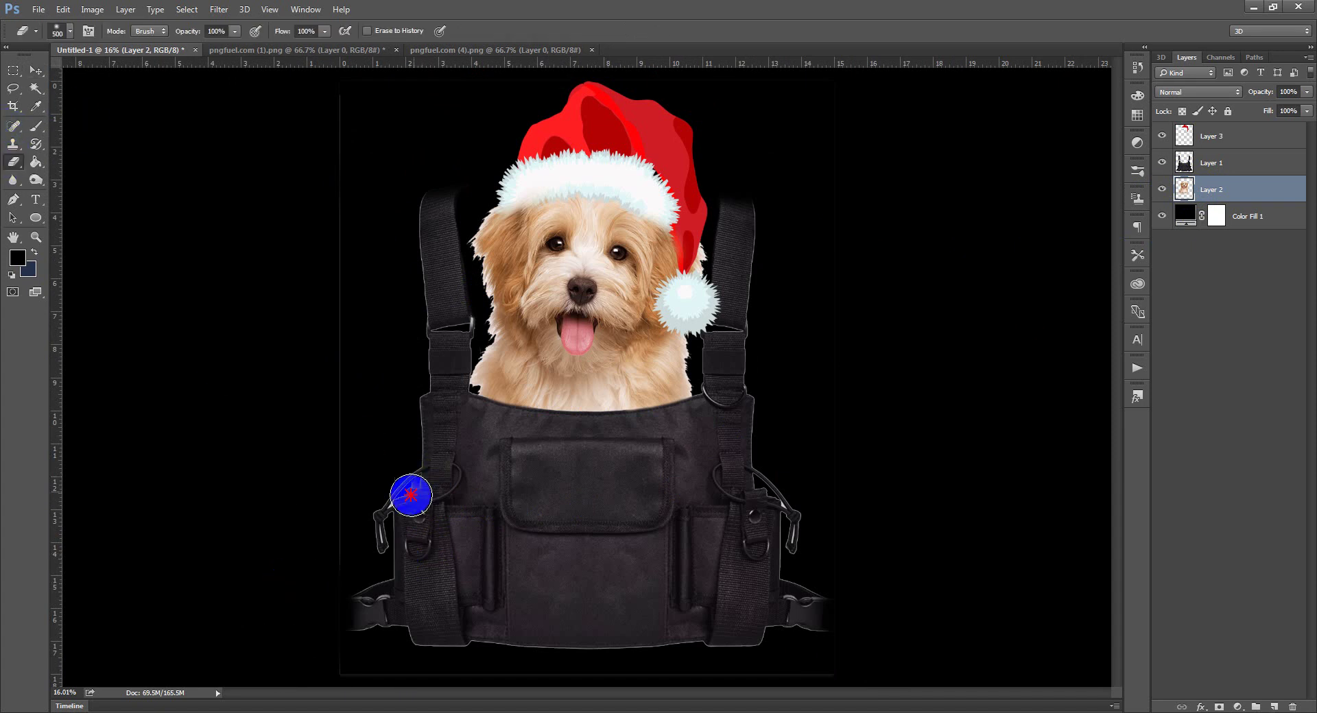
mouse_move(759, 580)
mouse_down()
mouse_move(787, 500)
mouse_move(736, 506)
mouse_move(788, 516)
mouse_move(728, 541)
mouse_up()
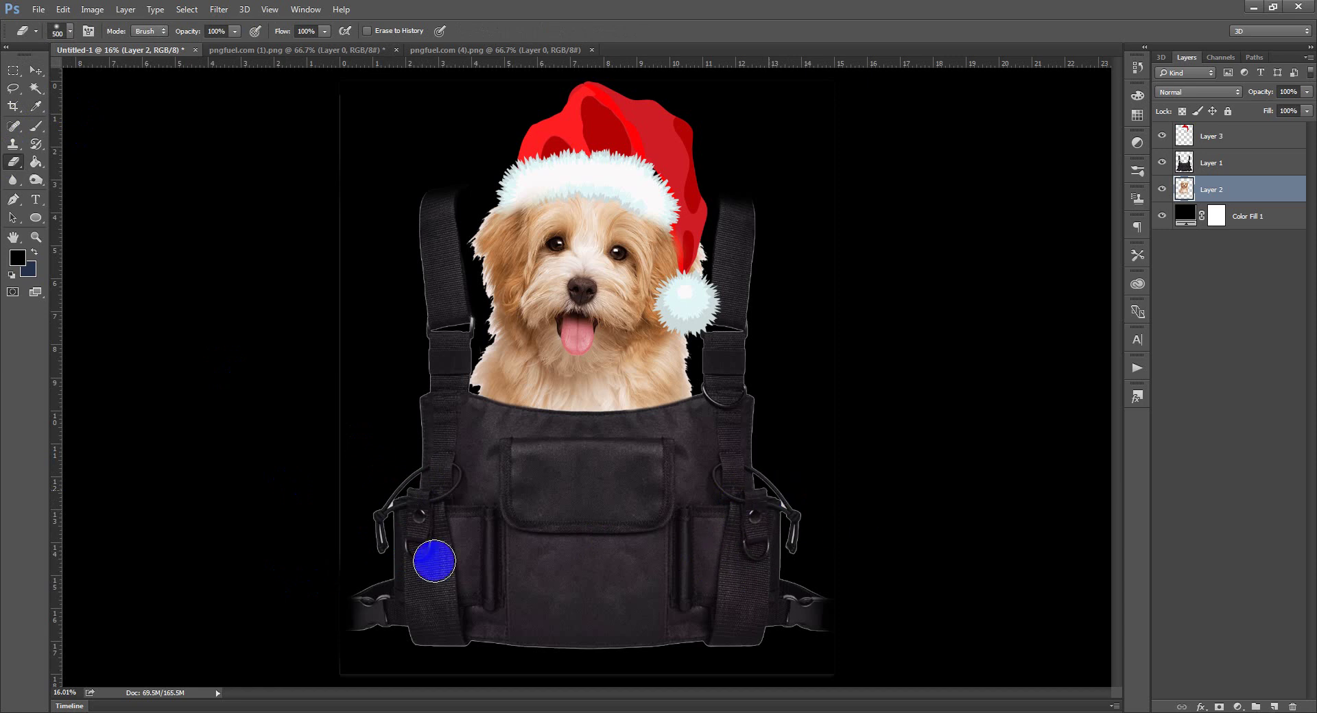
click(367, 536)
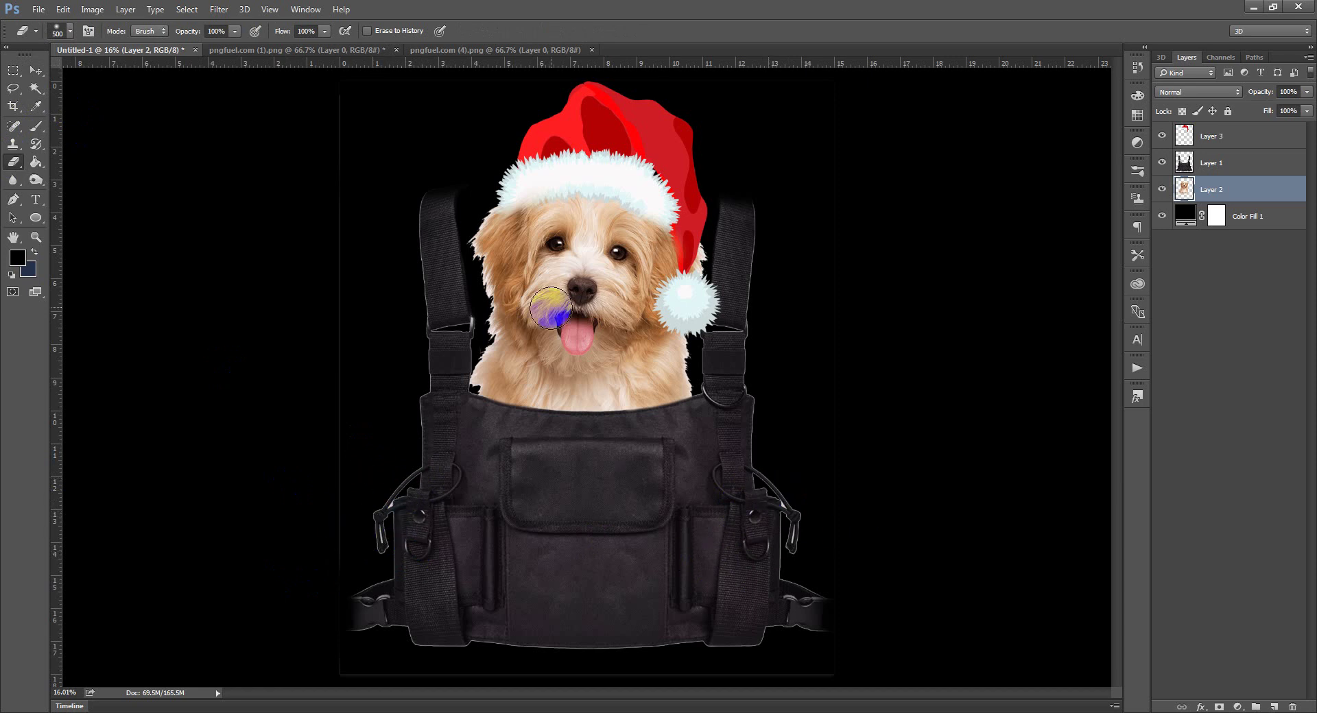
Load Layer 2's outline as a selection and add a layer mask to Layer 2 from it.
scroll(522, 291, up, 2)
mouse_move(474, 232)
mouse_down()
mouse_move(474, 221)
mouse_move(476, 382)
mouse_move(478, 286)
mouse_move(497, 312)
mouse_up()
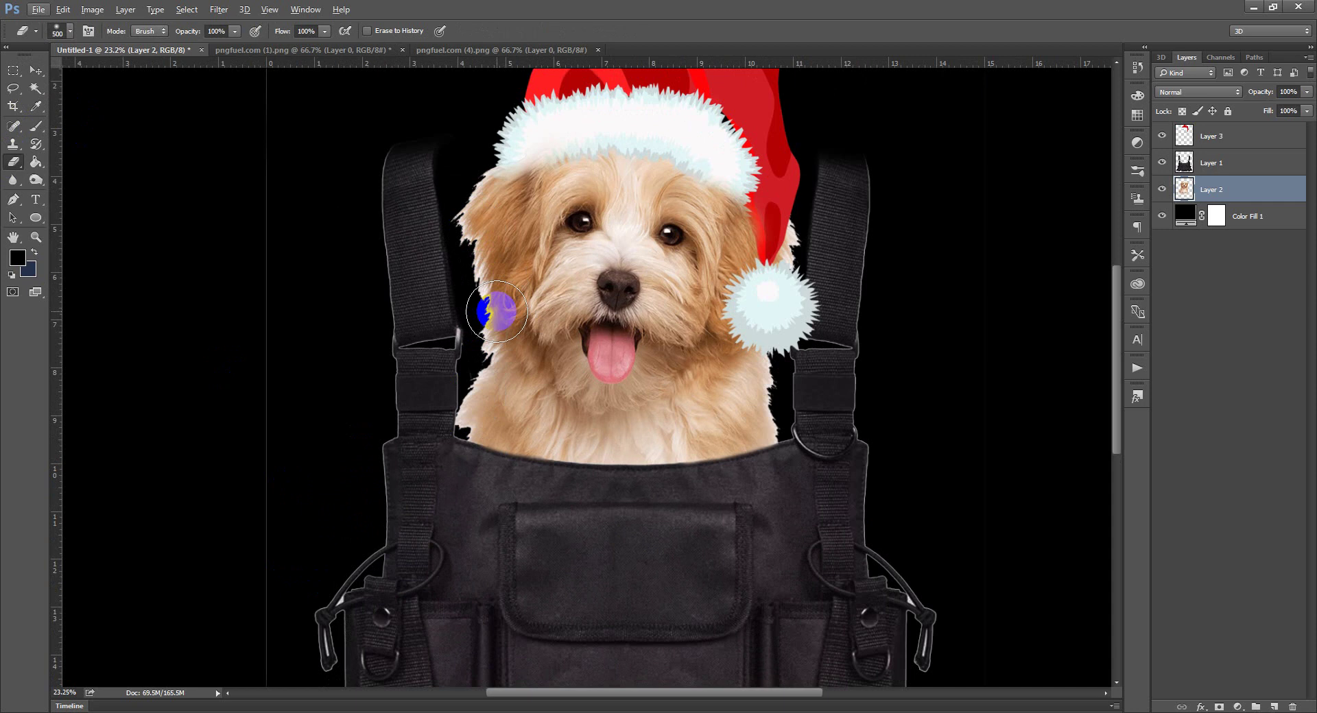
key(v)
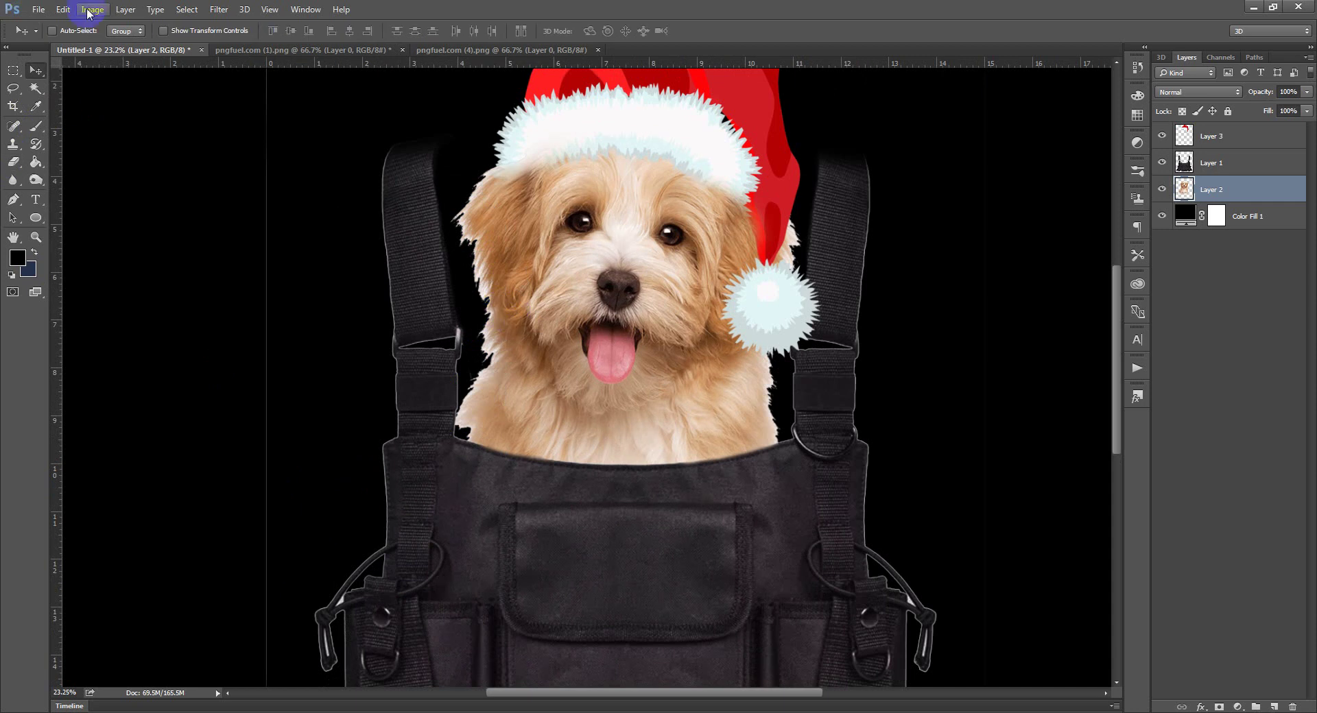
scroll(576, 309, down, 3)
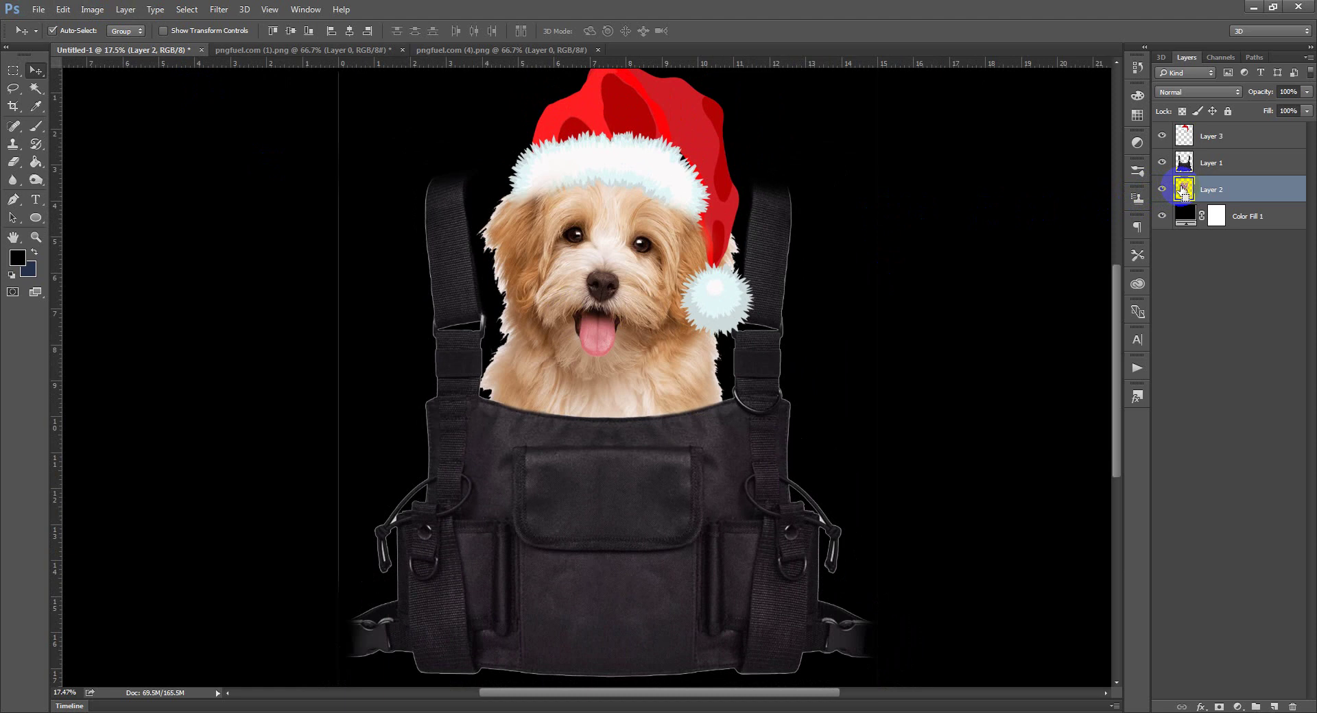
ctrl+click(1183, 190)
scroll(513, 350, down, 1)
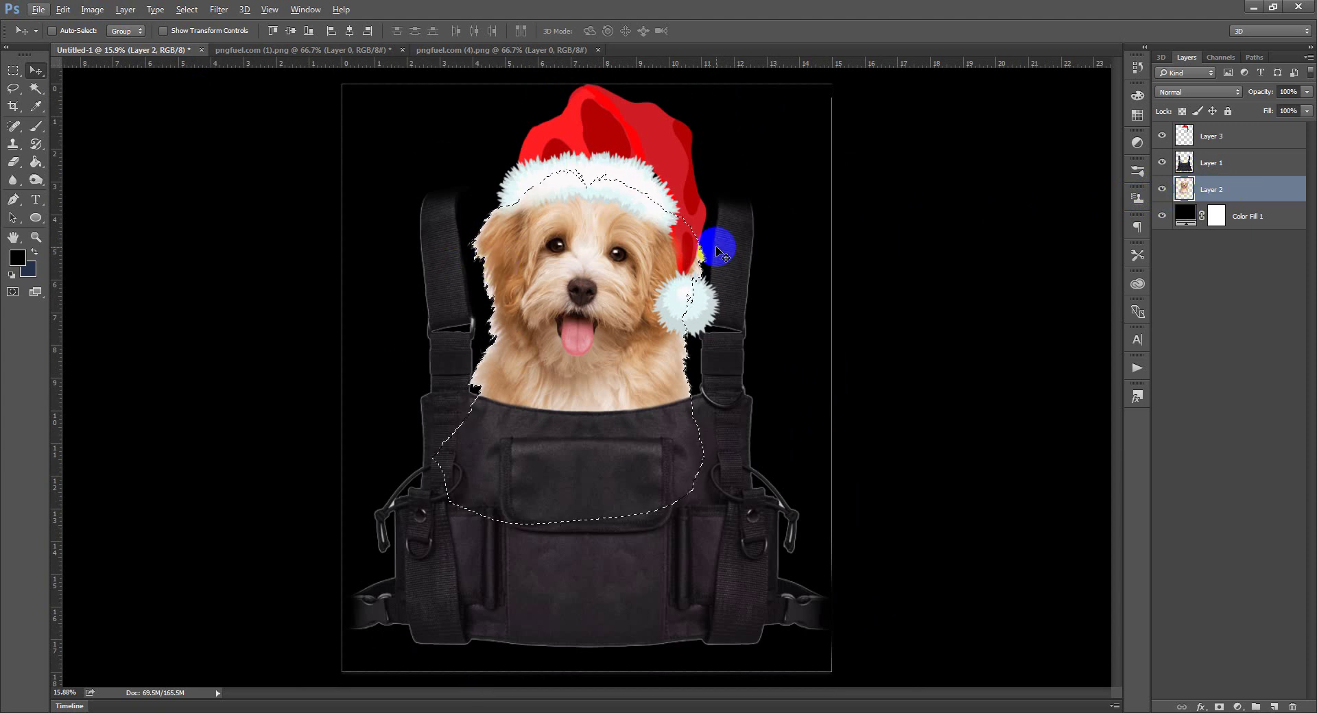
click(1219, 705)
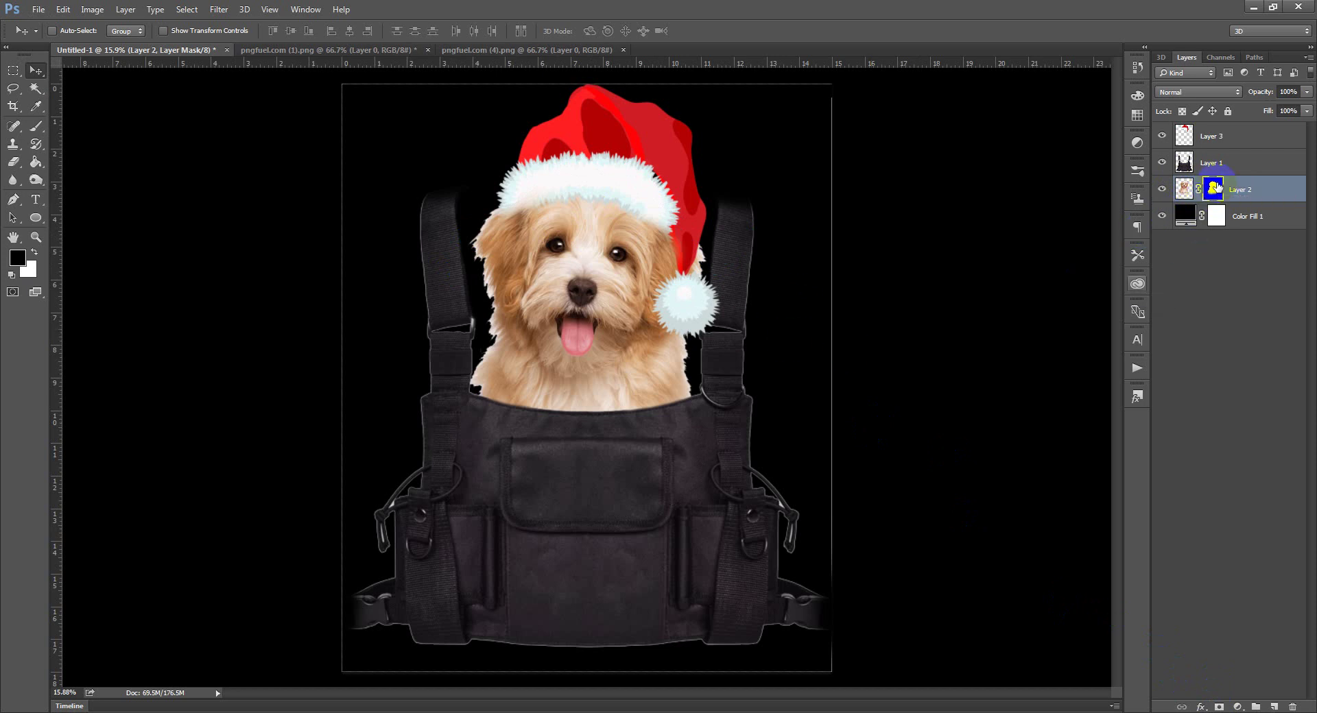
Try painting black on Layer 2's mask at the puppy's shoulder edge with a 1400 px Brush, and undo the stroke.
key(d)
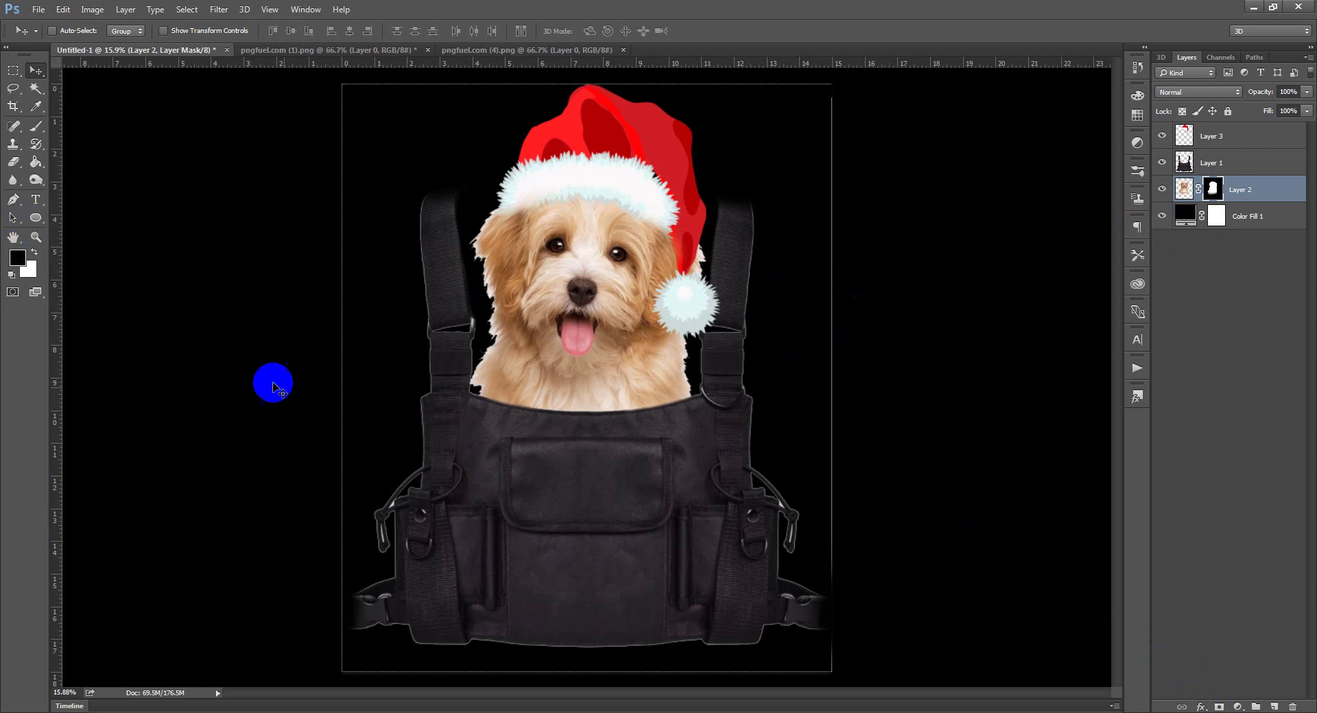
key(b)
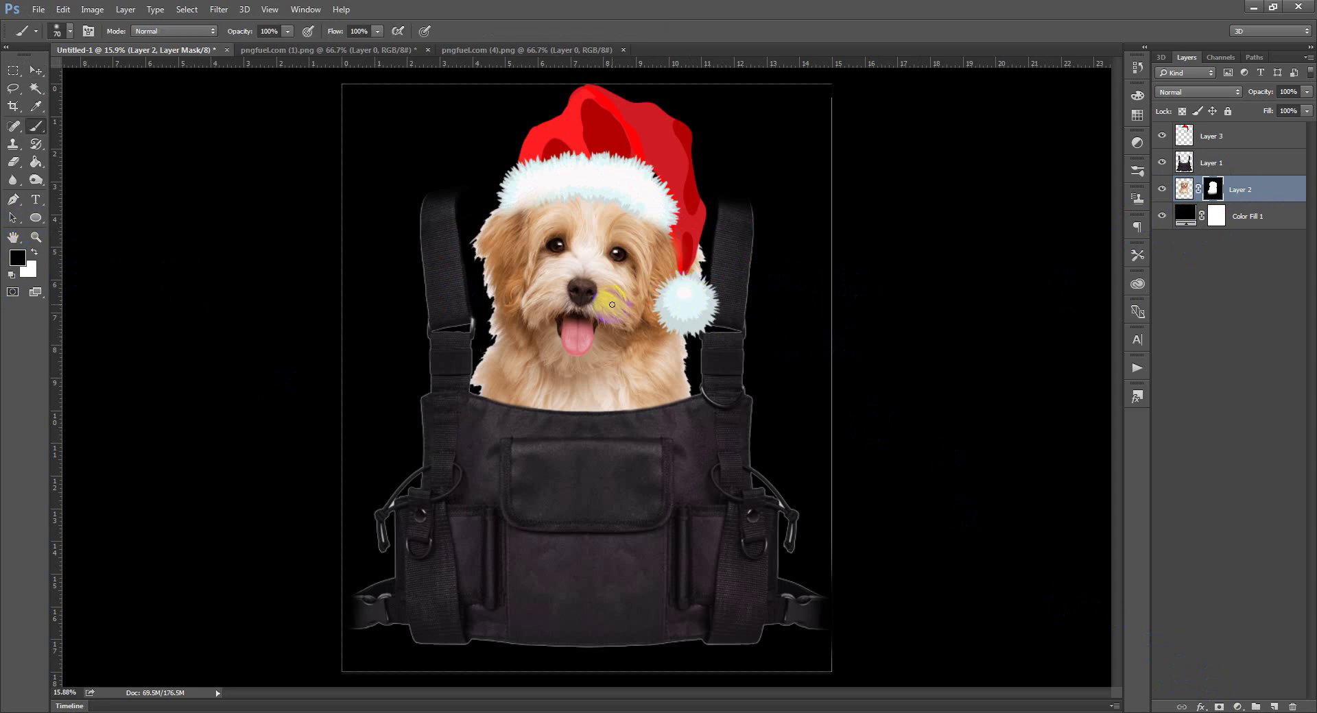
key(bracketright)
key(bracketright)
key(bracketright)
key(bracketright)
key(bracketright)
key(bracketright)
key(bracketright)
key(bracketright)
mouse_move(489, 354)
mouse_down()
mouse_move(691, 248)
mouse_move(480, 359)
mouse_up()
key(ctrl+z)
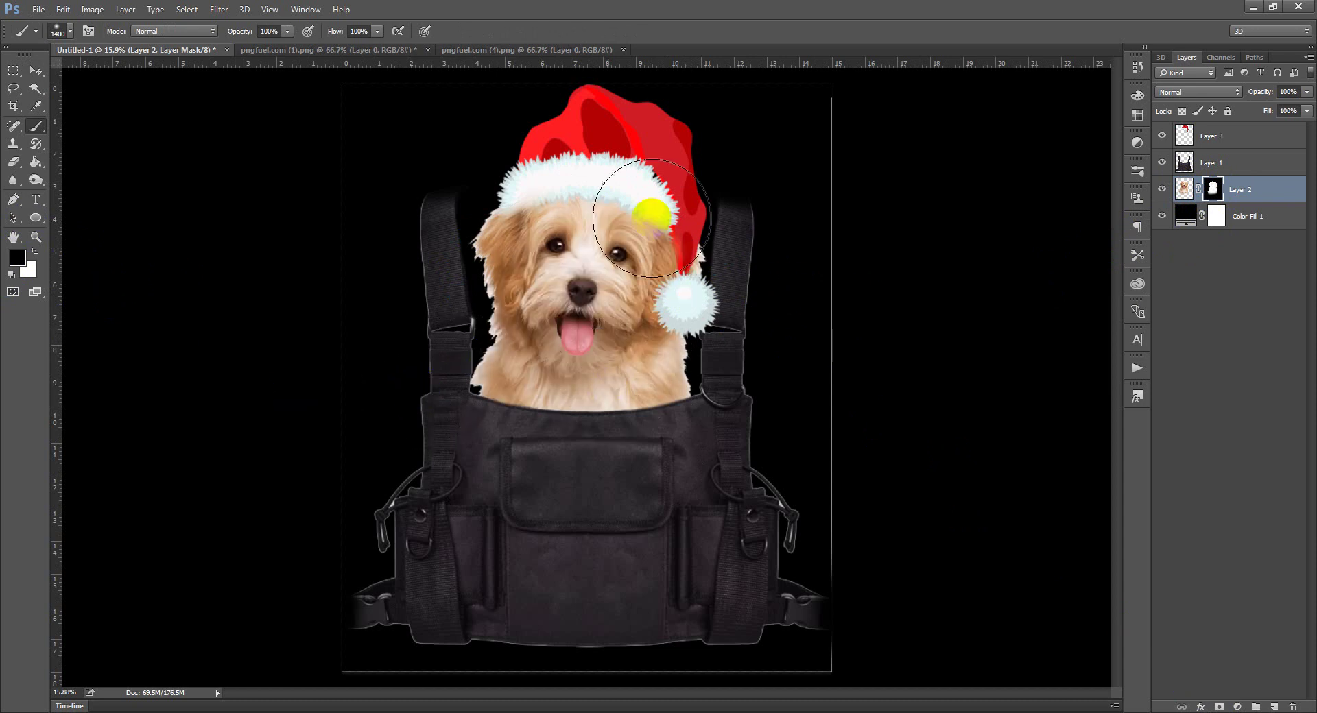
Open Refine Mask on Layer 2's layer mask and keep the Overlay view mode.
scroll(645, 199, up, 1)
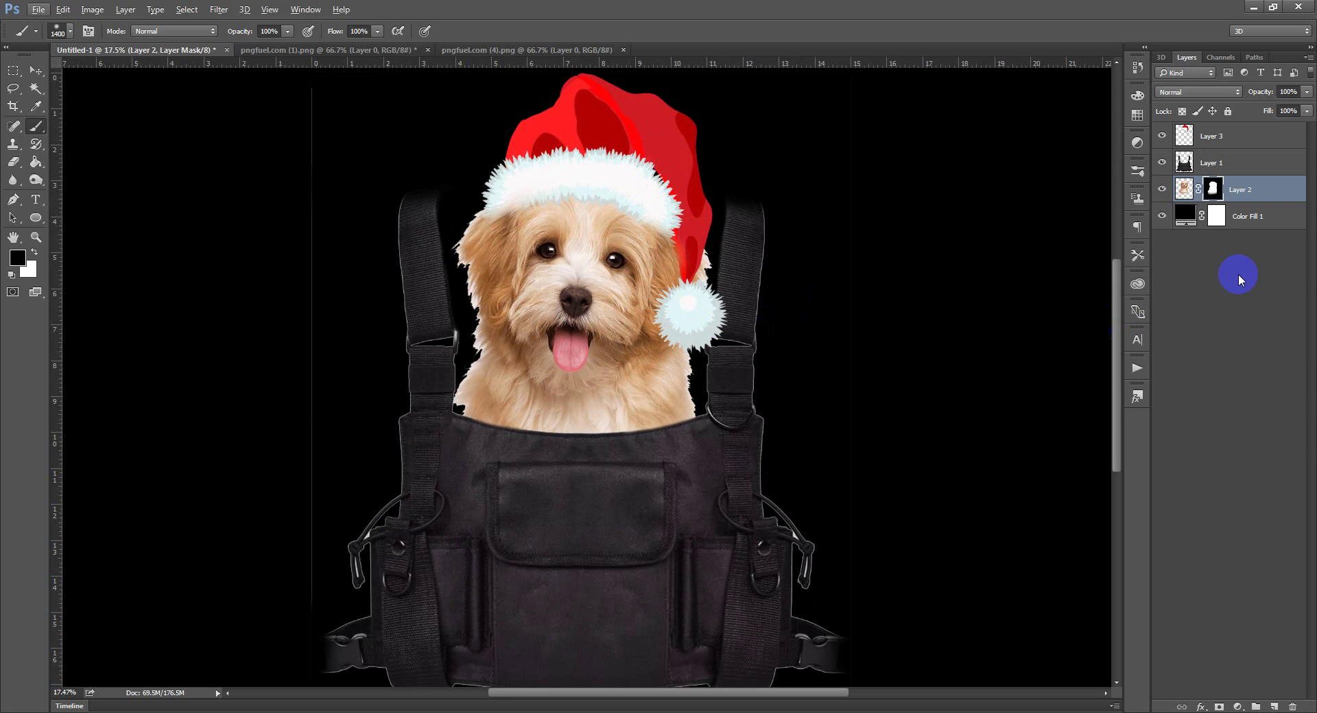
click(1220, 197)
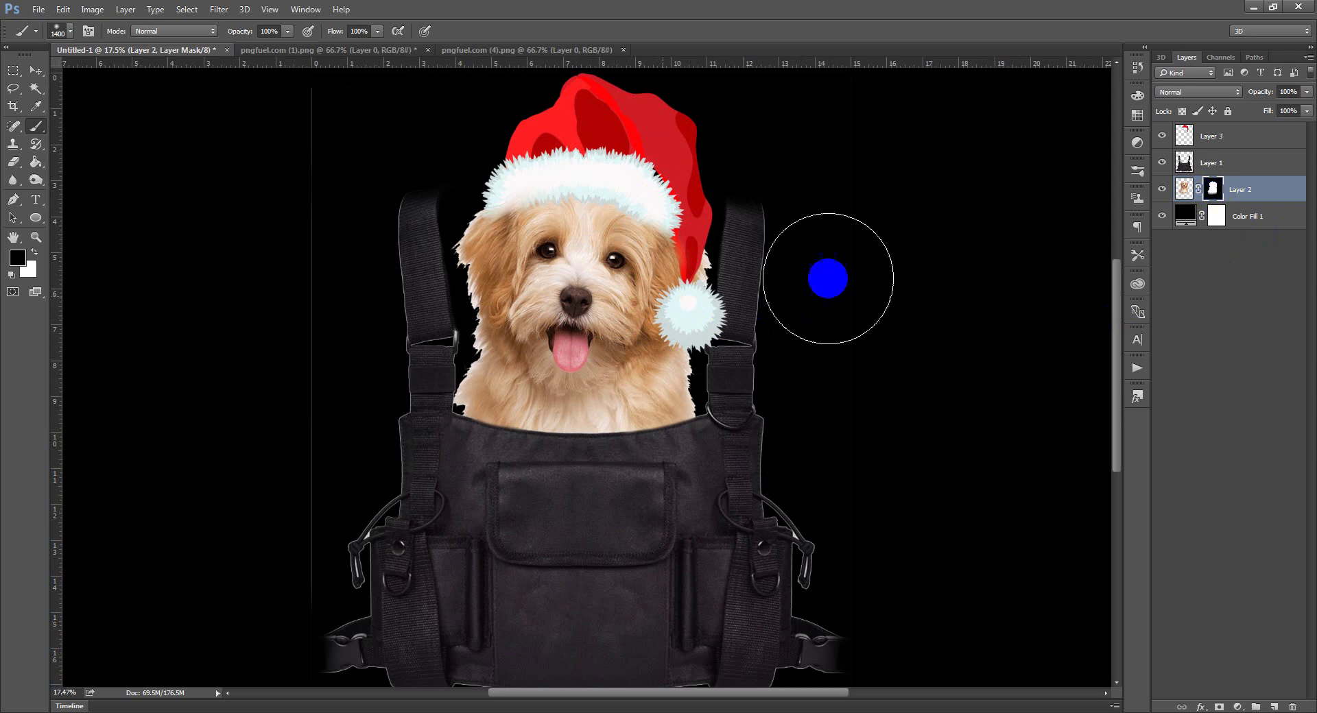
click(185, 9)
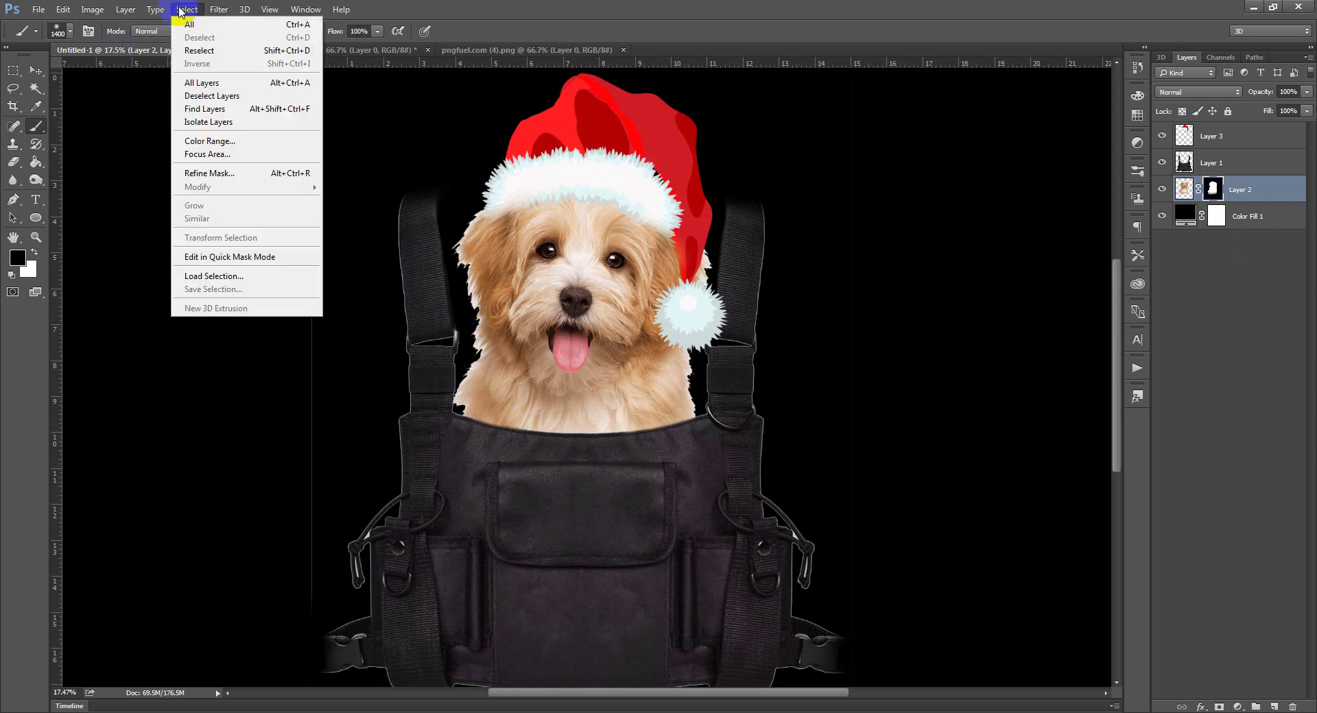
click(209, 175)
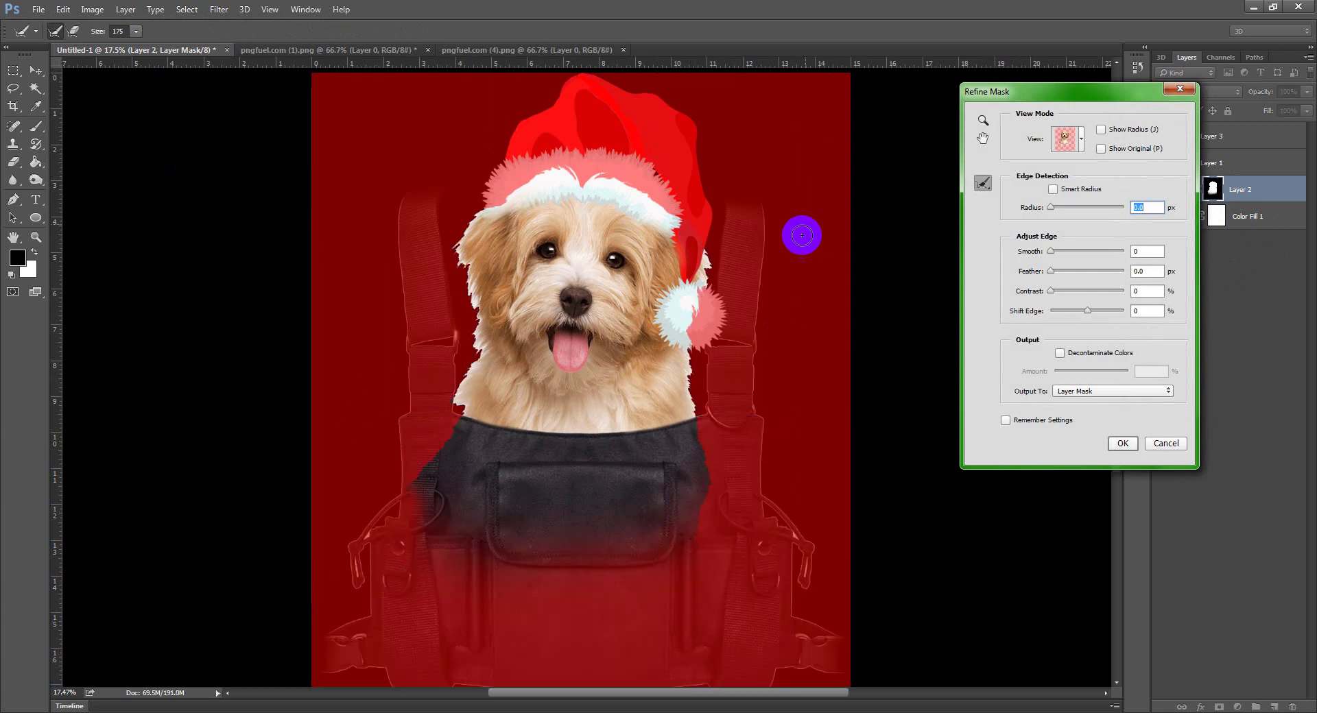
click(614, 206)
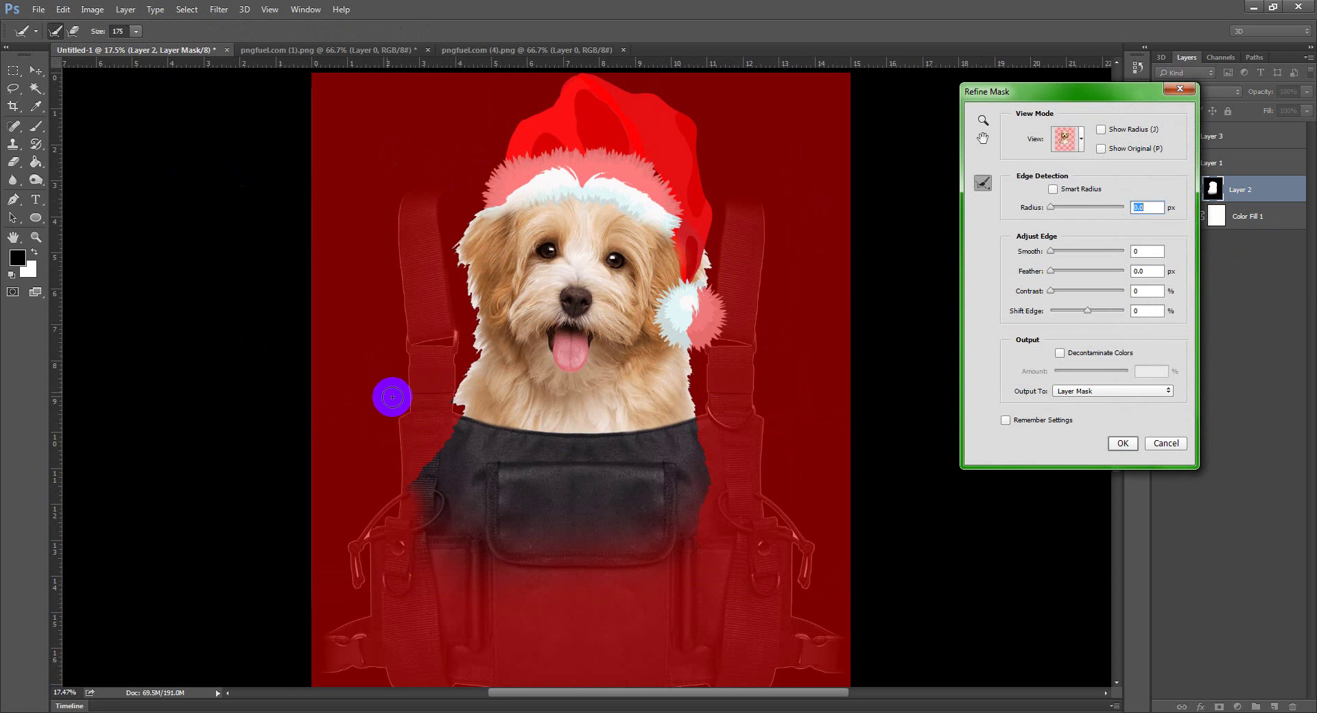
click(1067, 139)
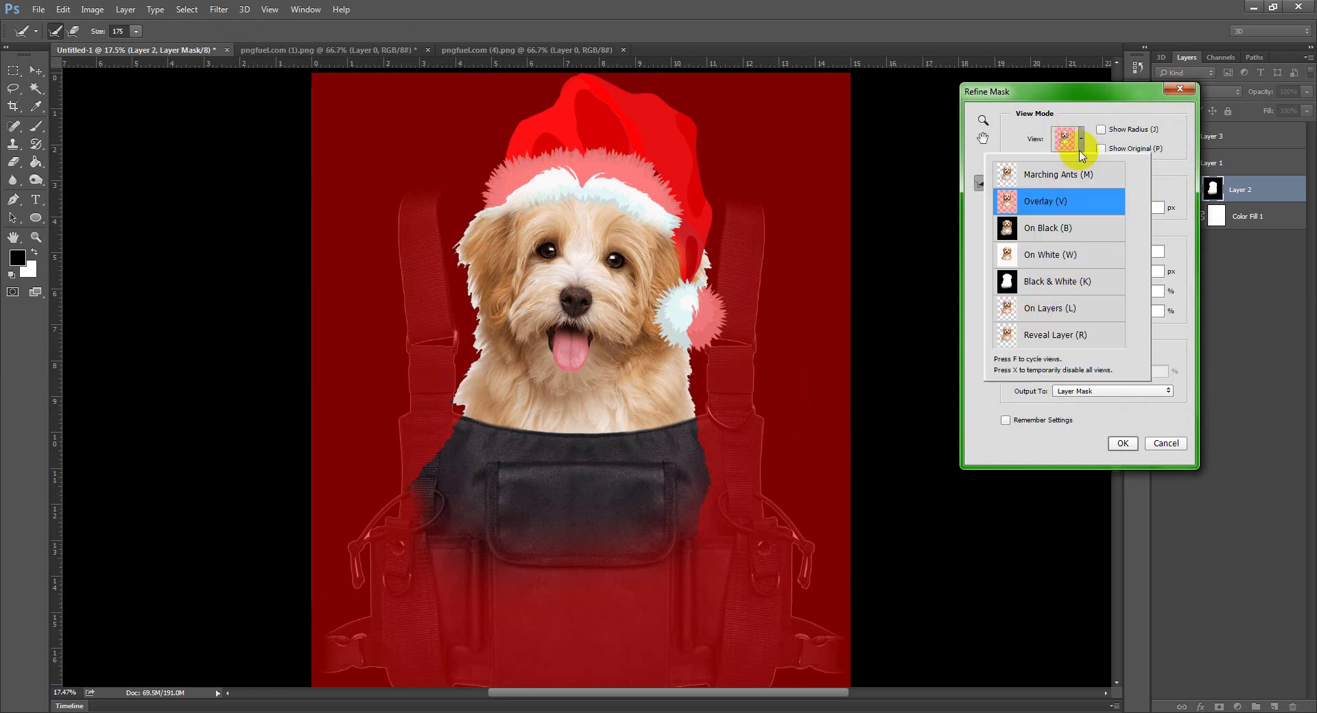
click(1068, 144)
click(535, 300)
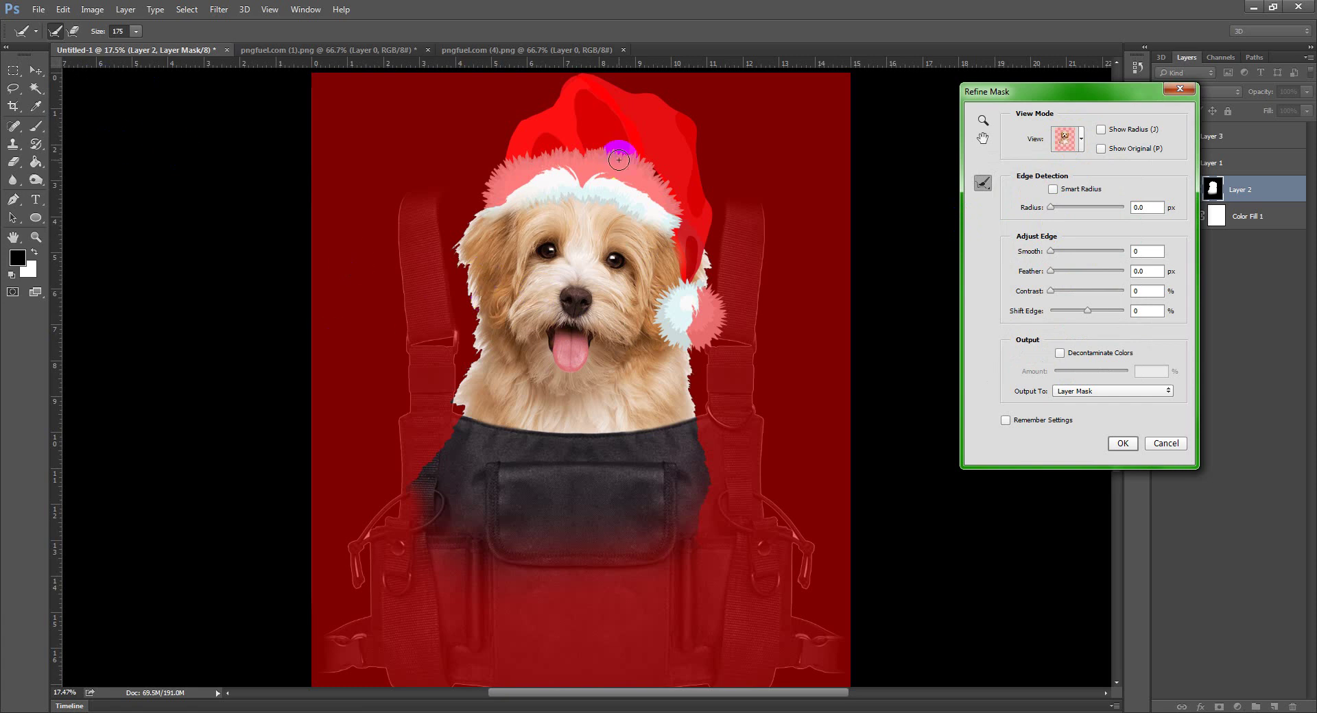
click(545, 189)
Try brushing along the puppy's left fur edge with the Refine Mask brushes at 175 px.
scroll(519, 196, up, 3)
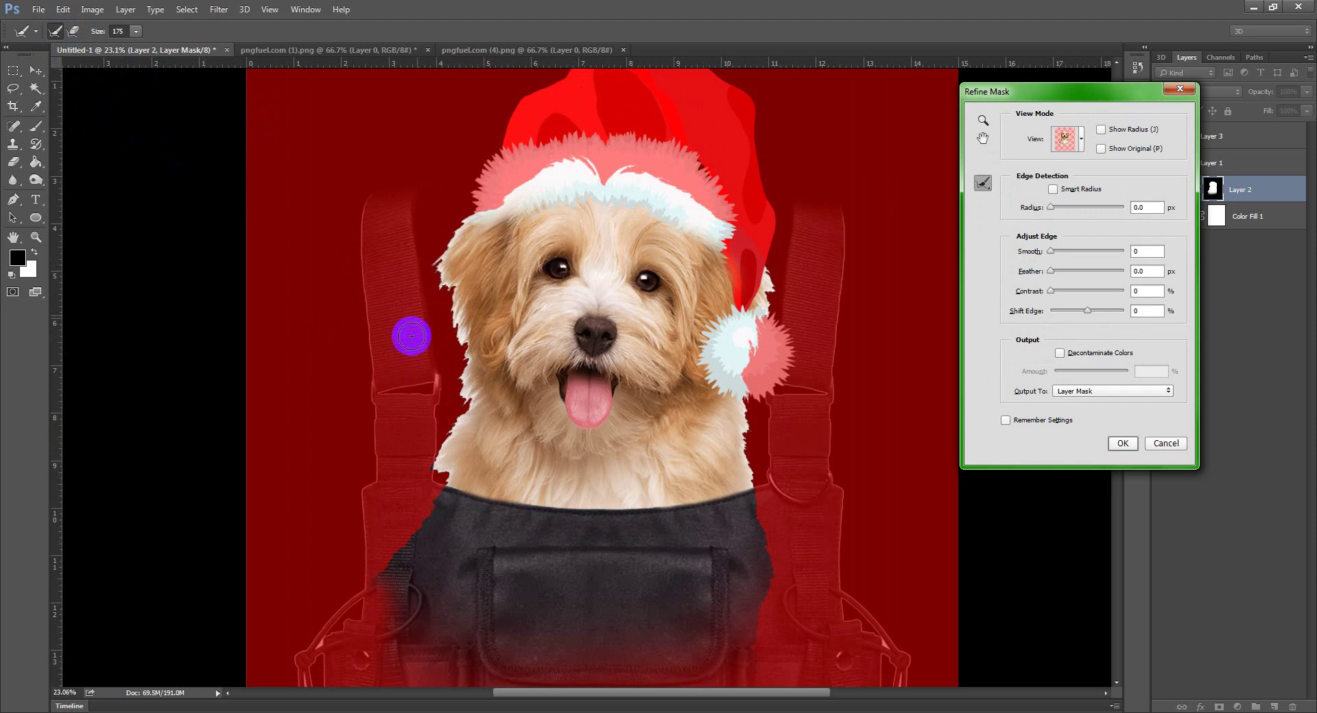
click(473, 250)
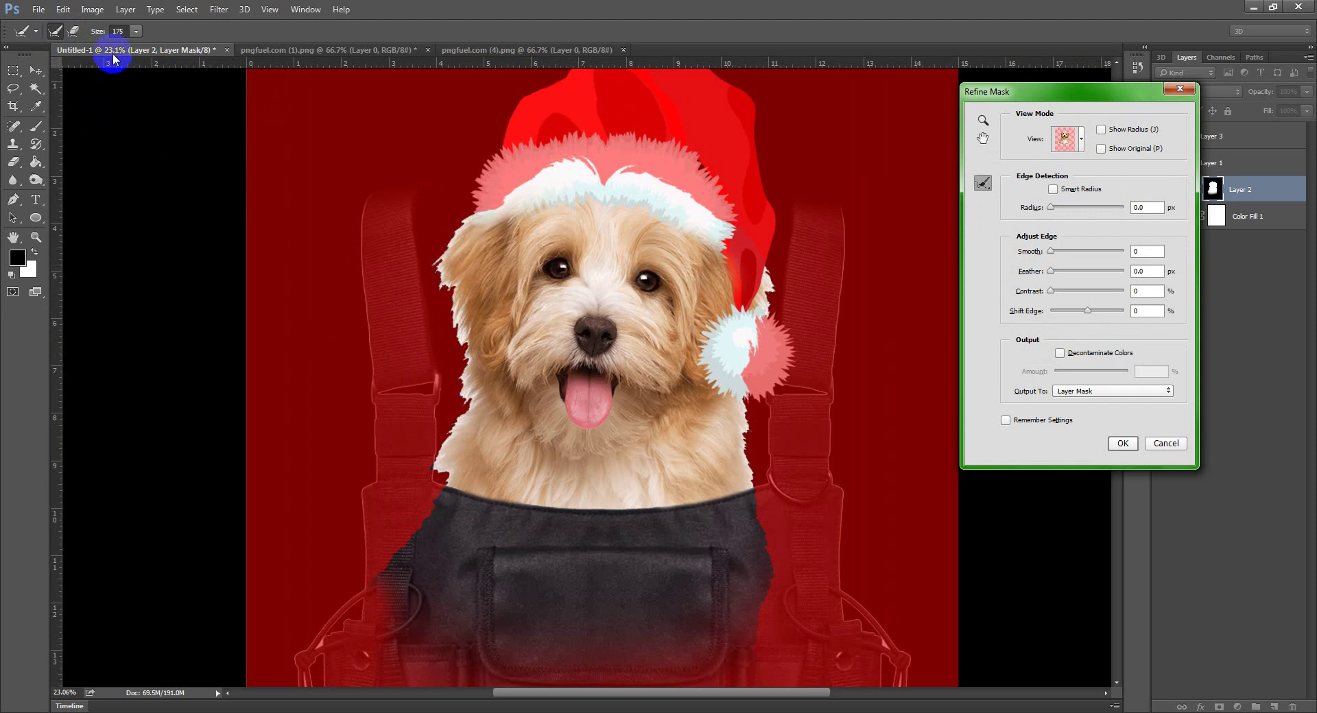
click(494, 278)
click(446, 274)
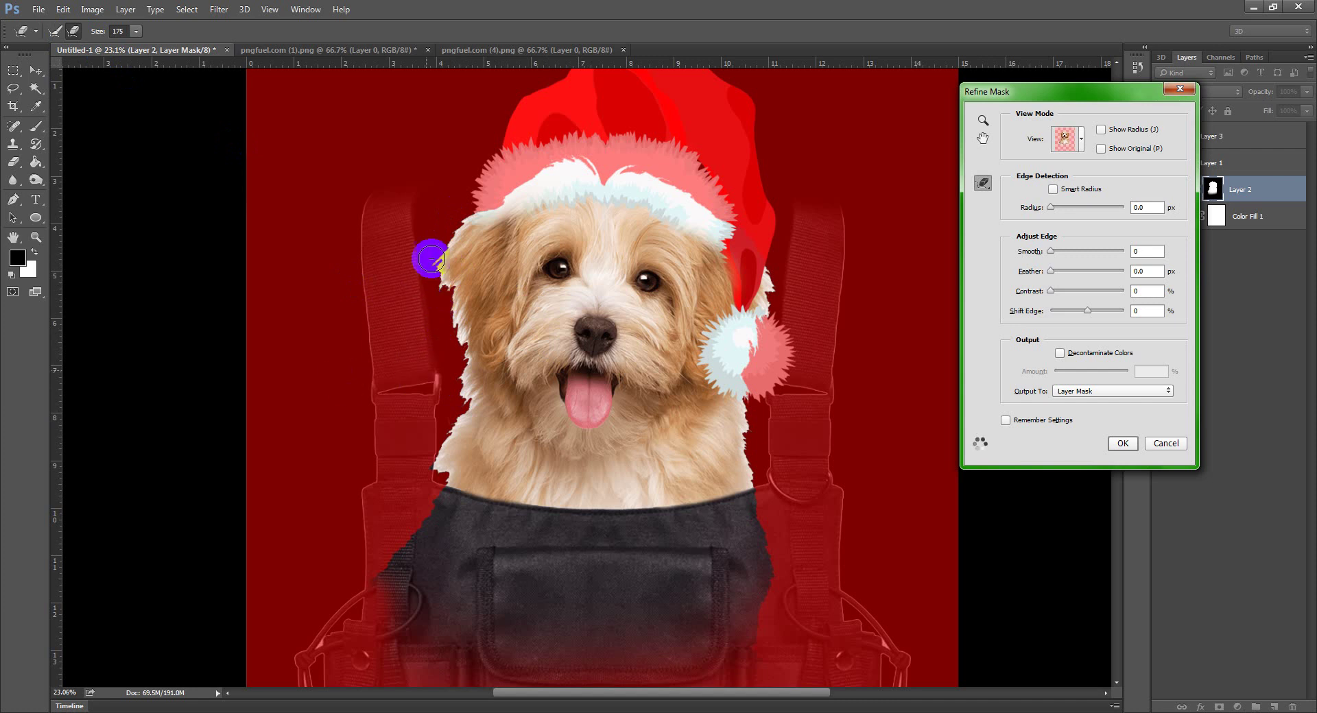
mouse_move(454, 226)
mouse_down()
mouse_move(434, 265)
mouse_move(454, 379)
mouse_move(441, 443)
mouse_move(465, 295)
mouse_move(464, 392)
mouse_move(444, 440)
mouse_move(482, 408)
mouse_move(471, 352)
mouse_move(418, 492)
mouse_up()
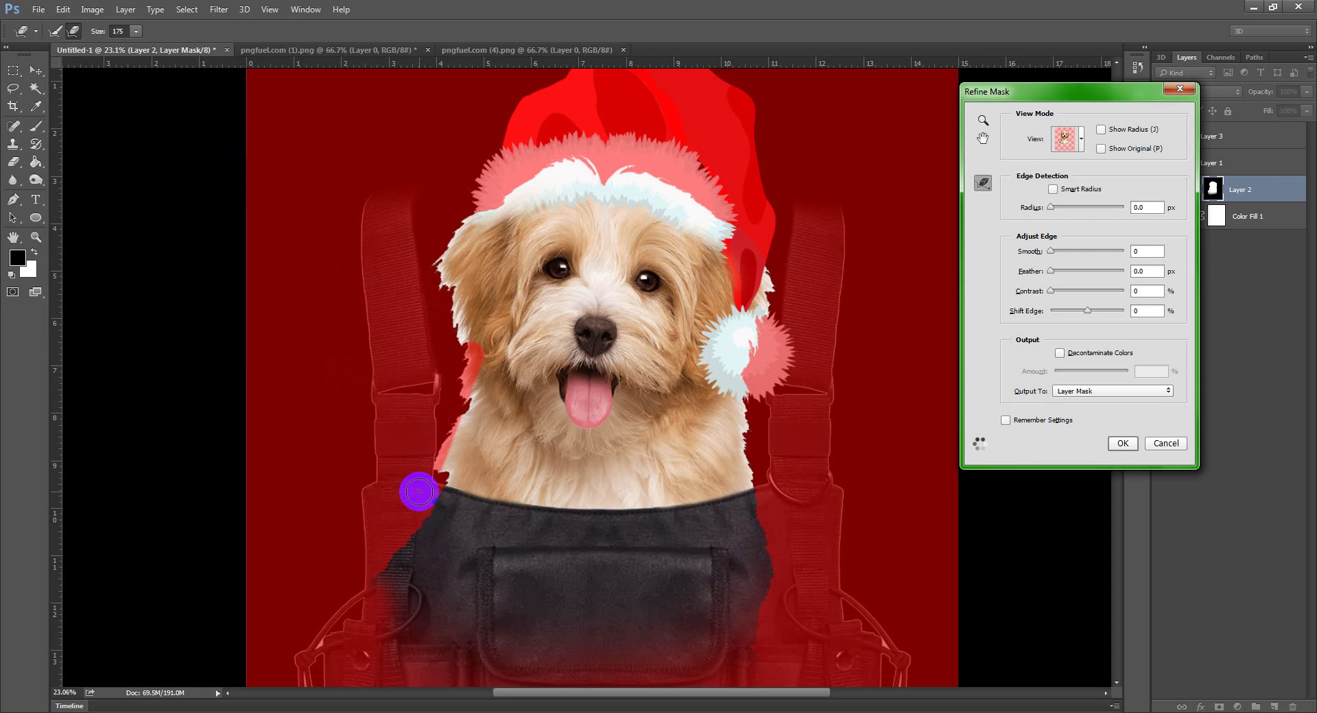
key(alt)
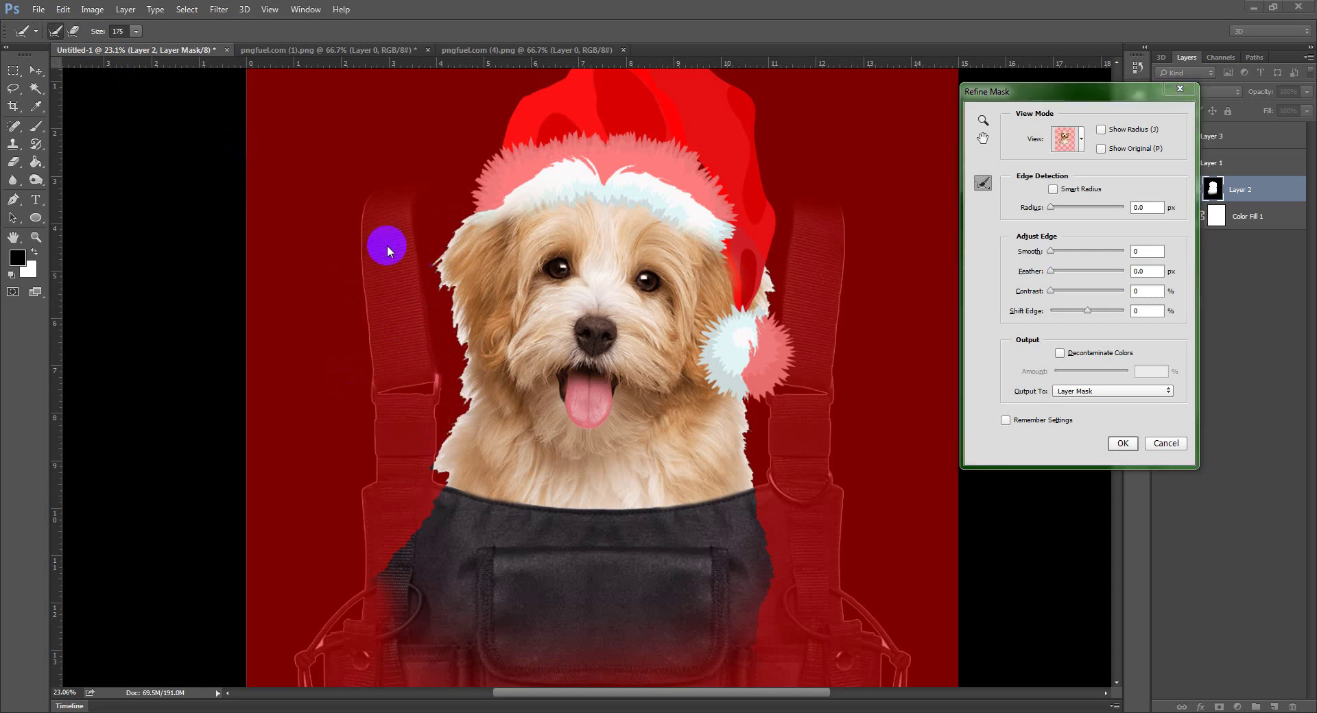
Set the edge radius to 0.2 px and refine the puppy's left fur edge with the 125 px Refine Radius brush.
click(55, 30)
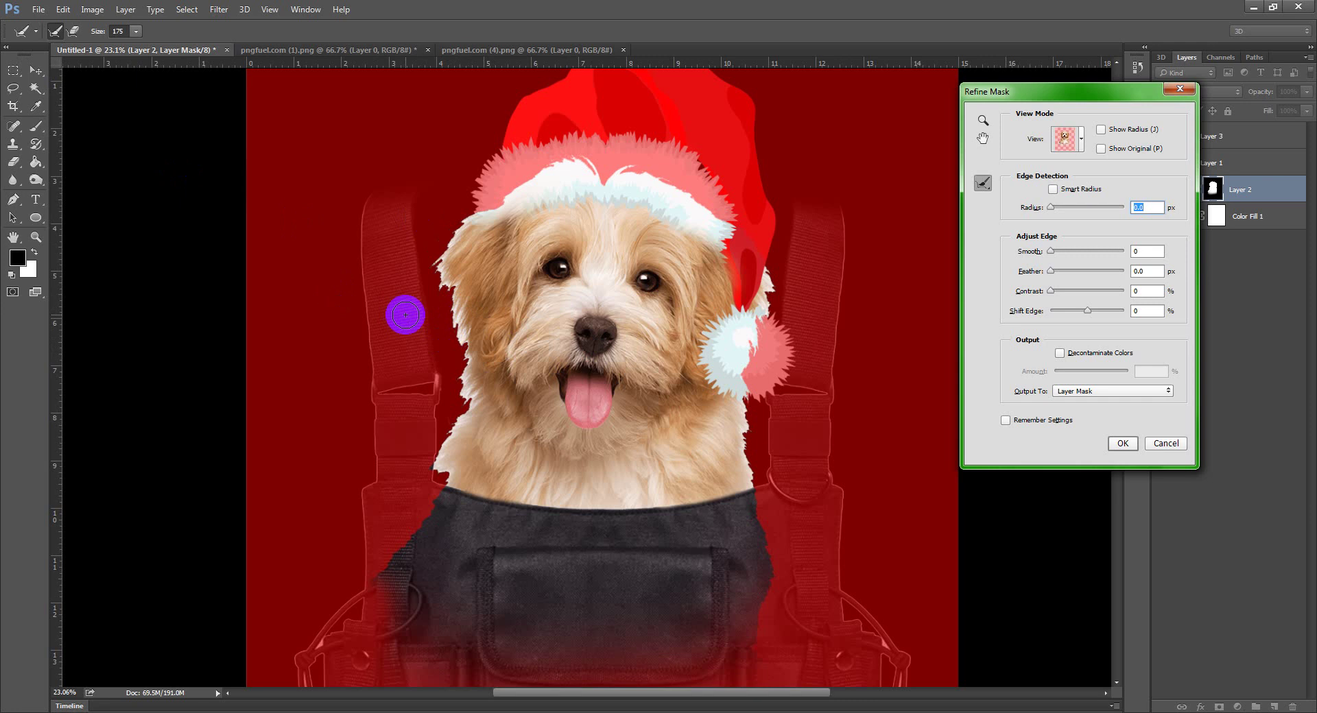
key(alt)
mouse_move(454, 295)
mouse_down()
mouse_move(436, 337)
mouse_move(405, 360)
mouse_move(438, 351)
mouse_move(445, 330)
mouse_move(406, 315)
mouse_move(457, 317)
mouse_move(448, 290)
mouse_up()
scroll(452, 231, up, 2)
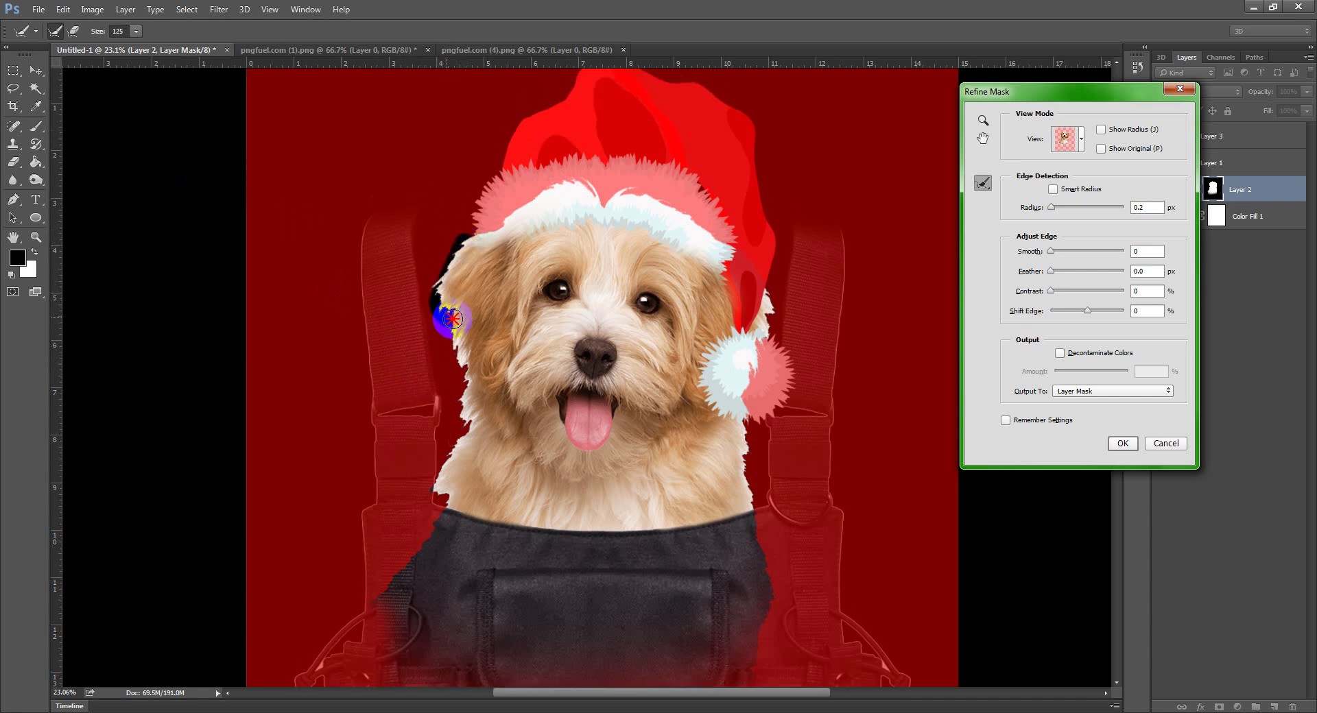
drag(452, 319, 461, 429)
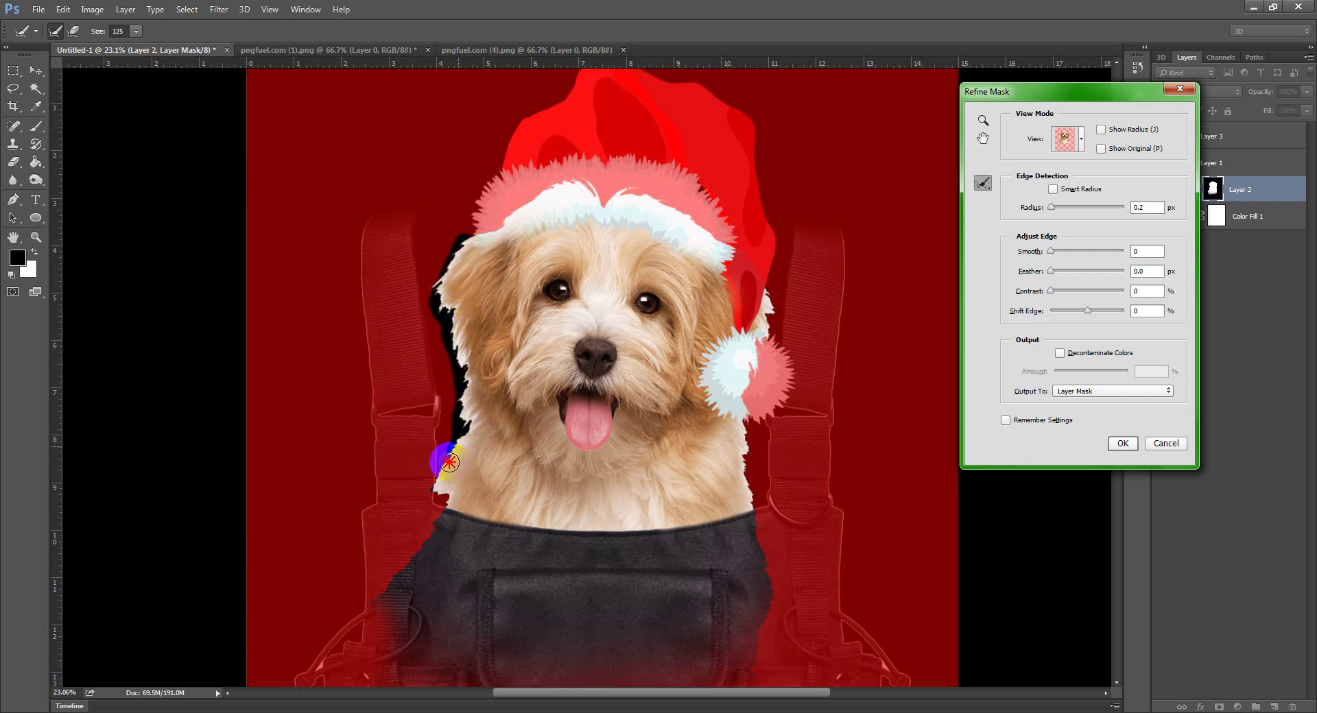
mouse_move(437, 514)
mouse_down()
mouse_move(457, 400)
mouse_move(443, 372)
mouse_move(453, 350)
mouse_move(475, 433)
mouse_move(475, 419)
mouse_move(452, 446)
mouse_move(402, 450)
mouse_move(425, 463)
mouse_move(405, 369)
mouse_move(417, 315)
mouse_move(463, 314)
mouse_up()
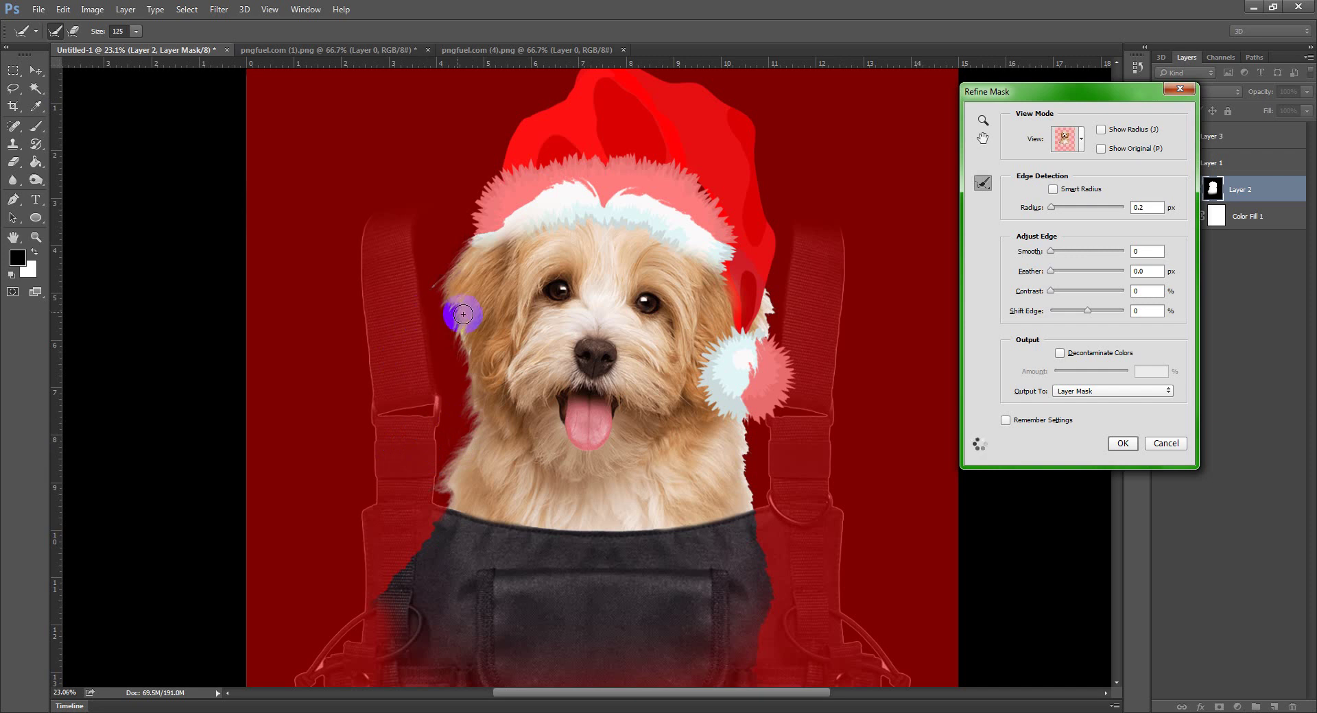
drag(471, 362, 425, 371)
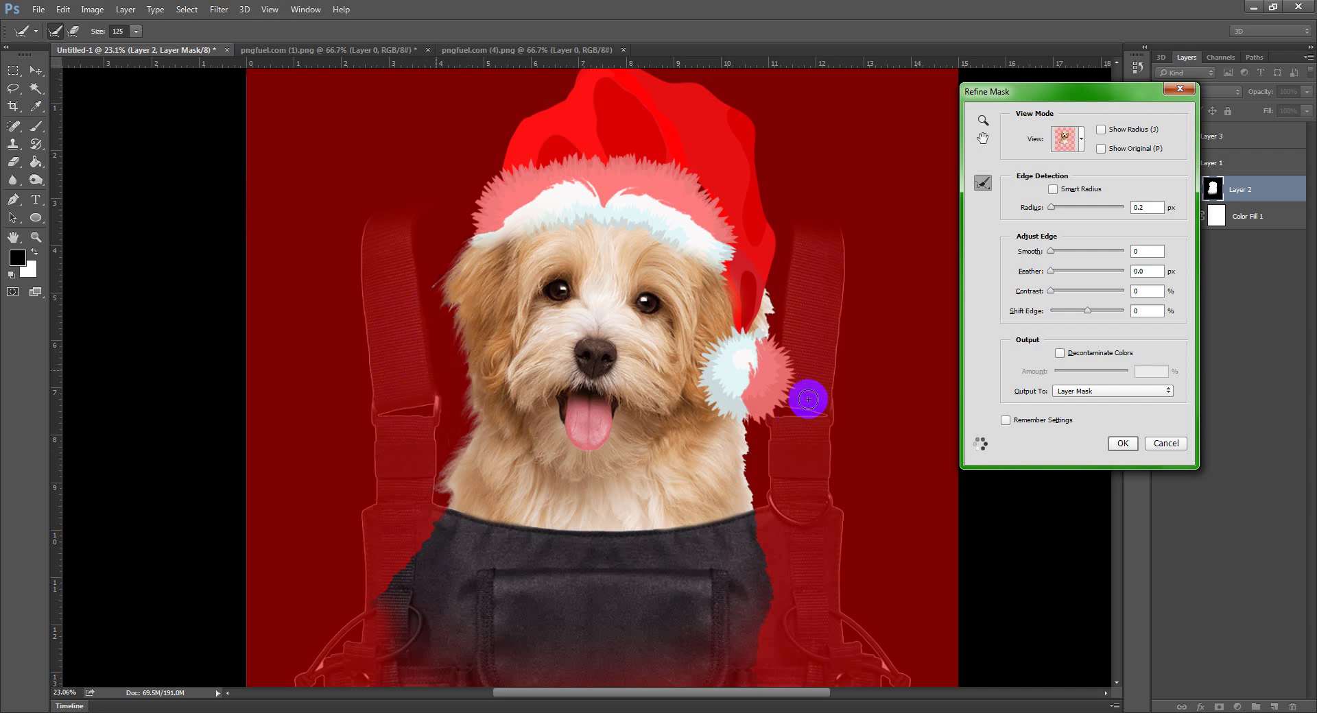
mouse_move(434, 511)
mouse_down()
mouse_move(500, 516)
mouse_move(470, 512)
mouse_move(451, 398)
mouse_move(463, 257)
mouse_move(448, 283)
mouse_up()
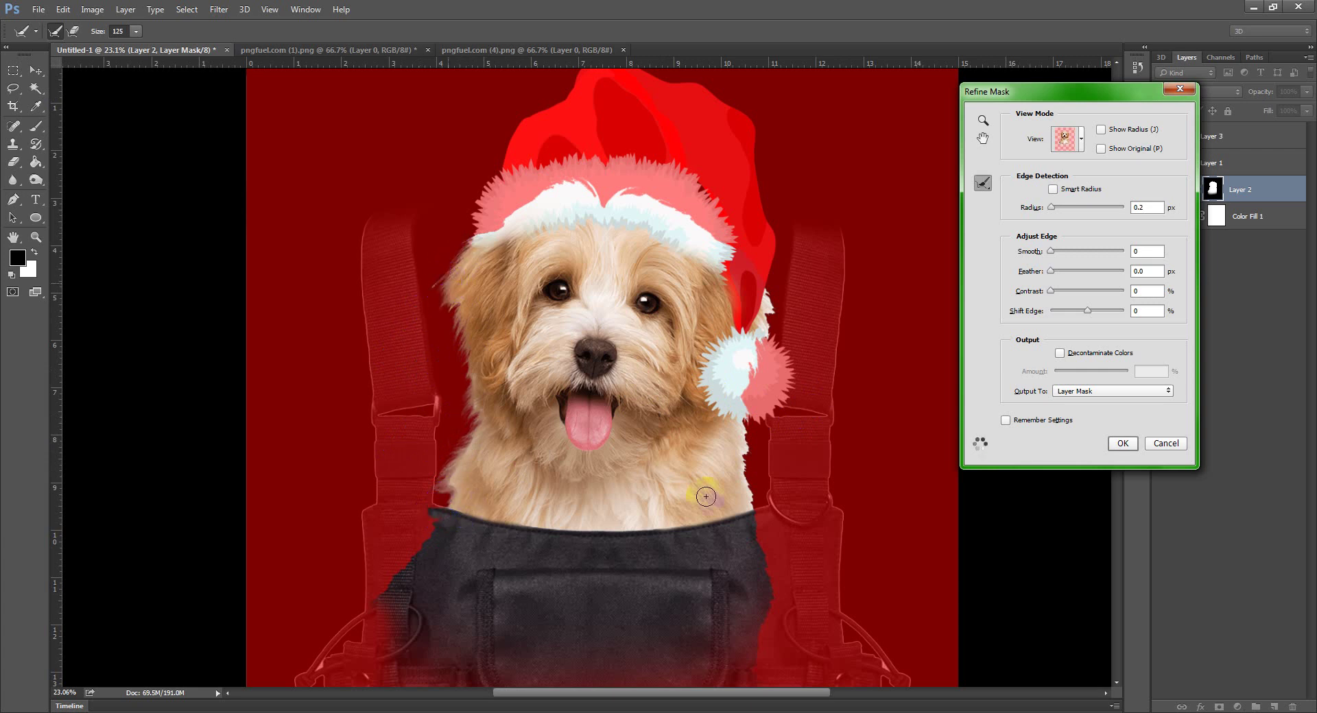
Refine the puppy's right fur edge with the 125 px Refine Radius brush and apply the refinement to the layer mask.
mouse_move(751, 506)
mouse_down()
mouse_move(766, 507)
mouse_move(748, 467)
mouse_up()
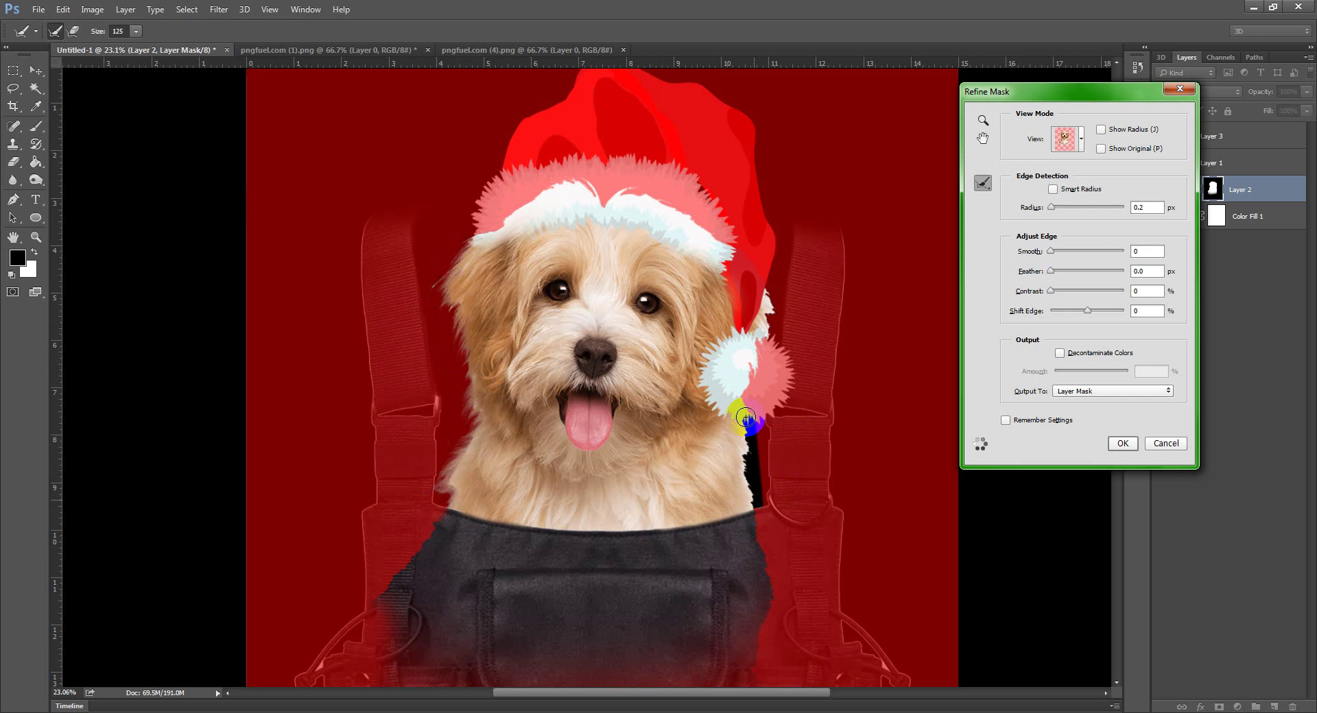
mouse_move(746, 418)
mouse_down()
mouse_move(752, 478)
mouse_move(783, 511)
mouse_move(744, 444)
mouse_move(758, 316)
mouse_move(755, 355)
mouse_move(735, 286)
mouse_move(745, 270)
mouse_move(757, 328)
mouse_move(743, 415)
mouse_move(772, 306)
mouse_move(766, 333)
mouse_move(765, 290)
mouse_move(731, 452)
mouse_move(746, 407)
mouse_move(749, 497)
mouse_up()
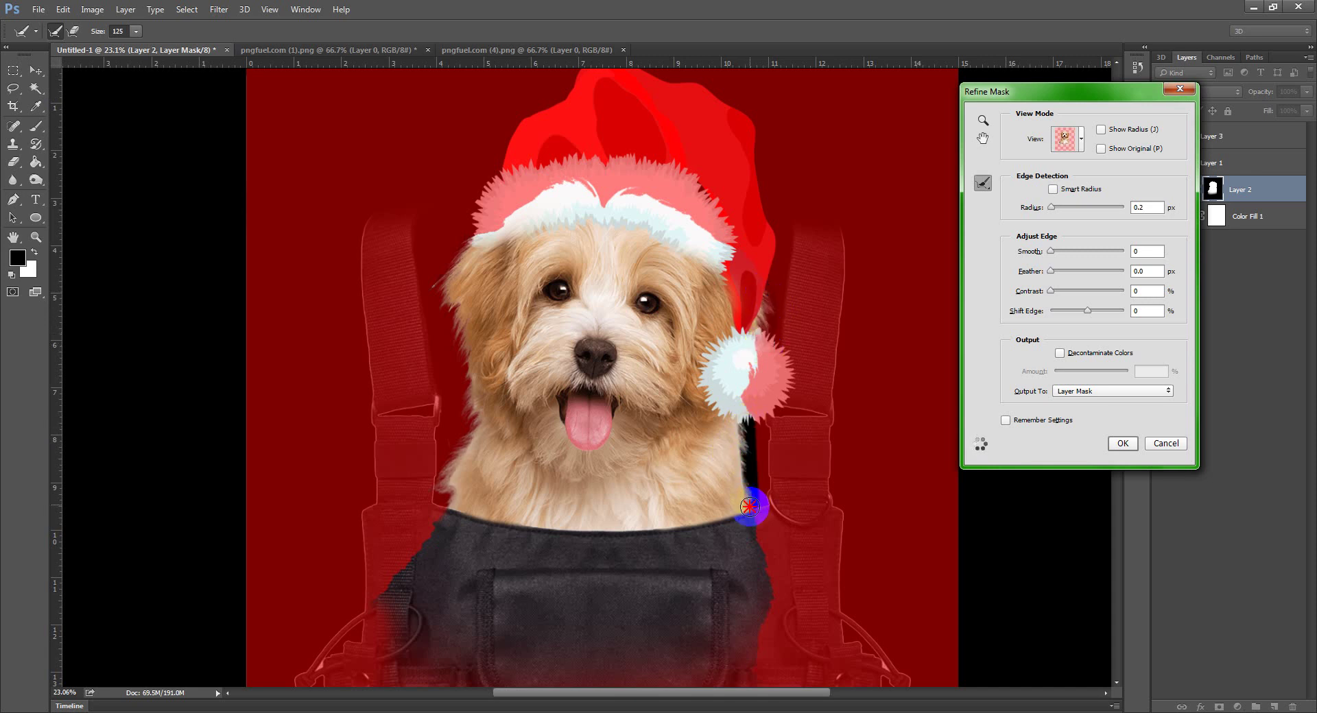
mouse_move(480, 491)
mouse_down()
mouse_move(441, 402)
mouse_move(441, 353)
mouse_up()
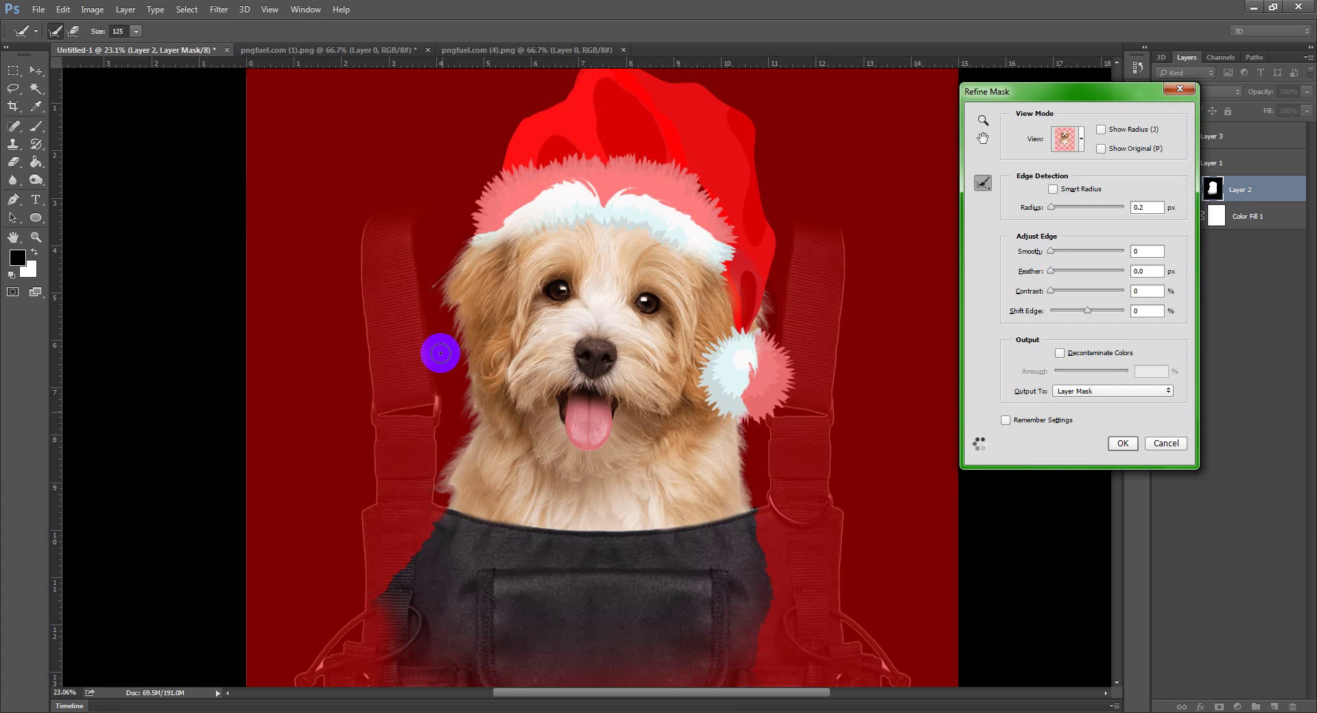
scroll(440, 353, down, 2)
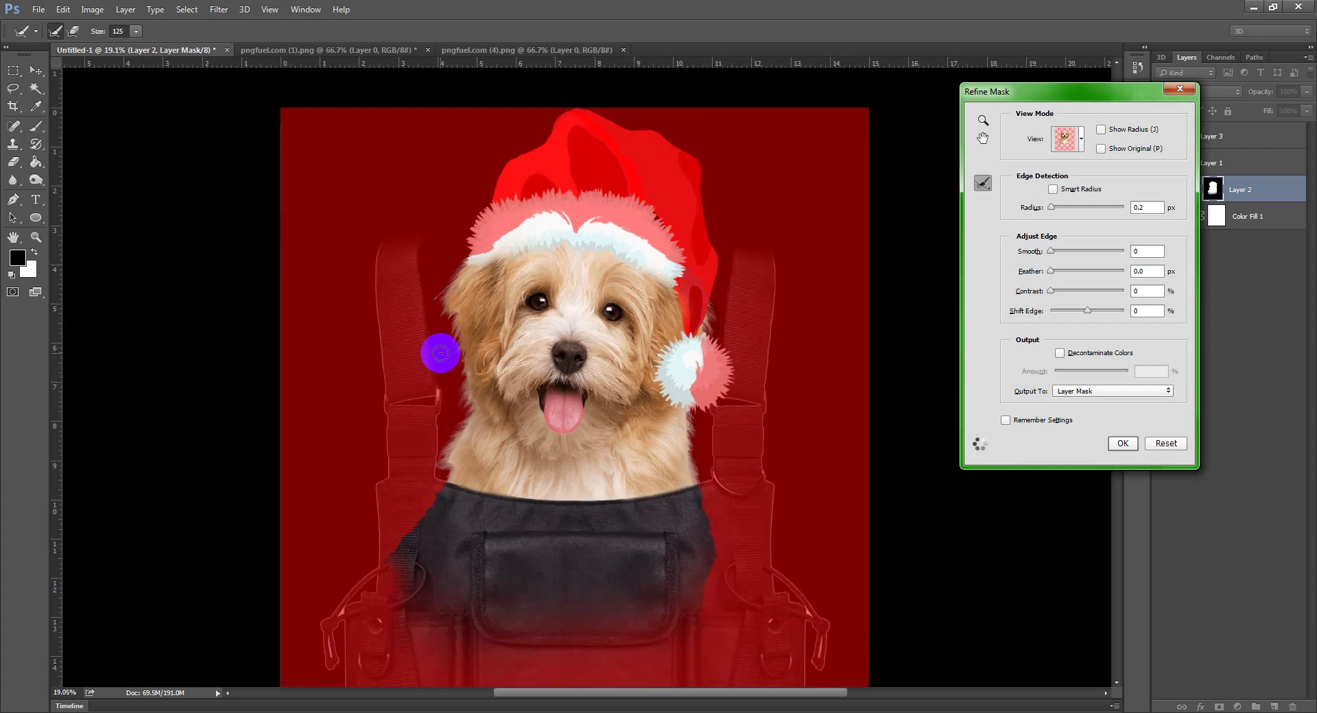
scroll(442, 358, down, 1)
scroll(446, 295, down, 1)
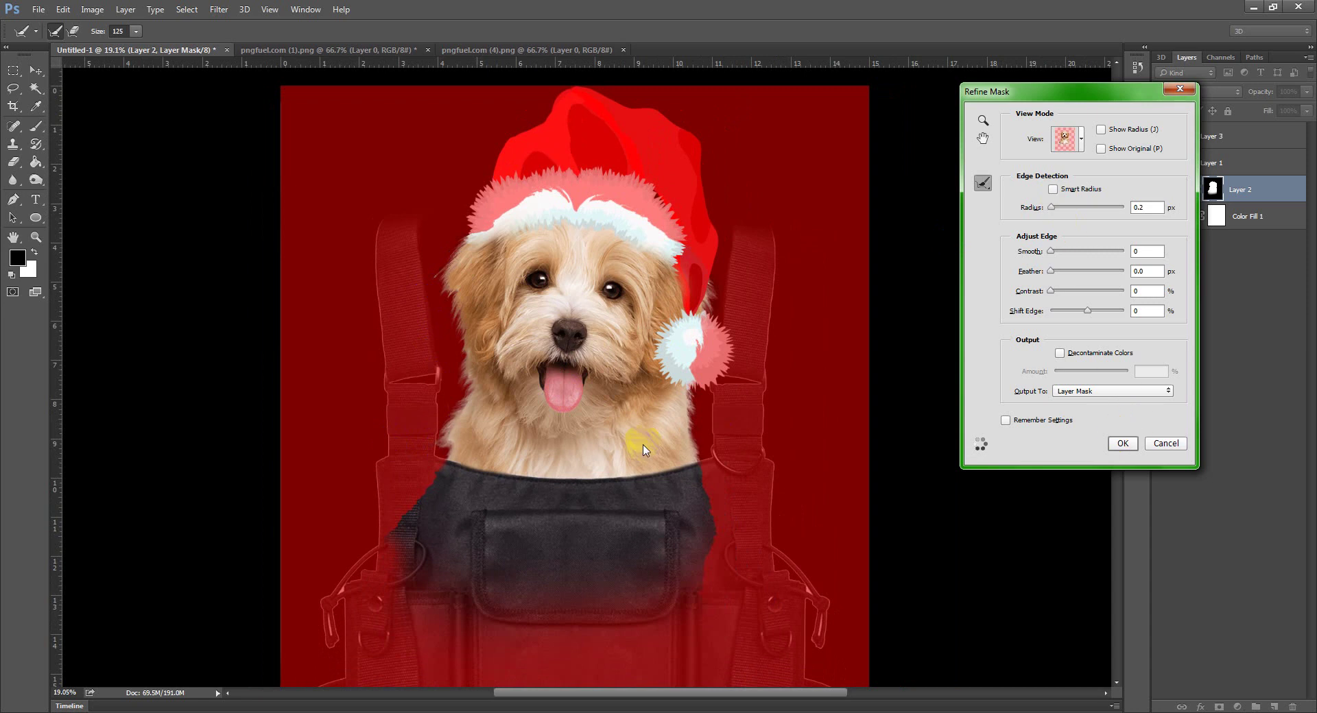
click(1118, 443)
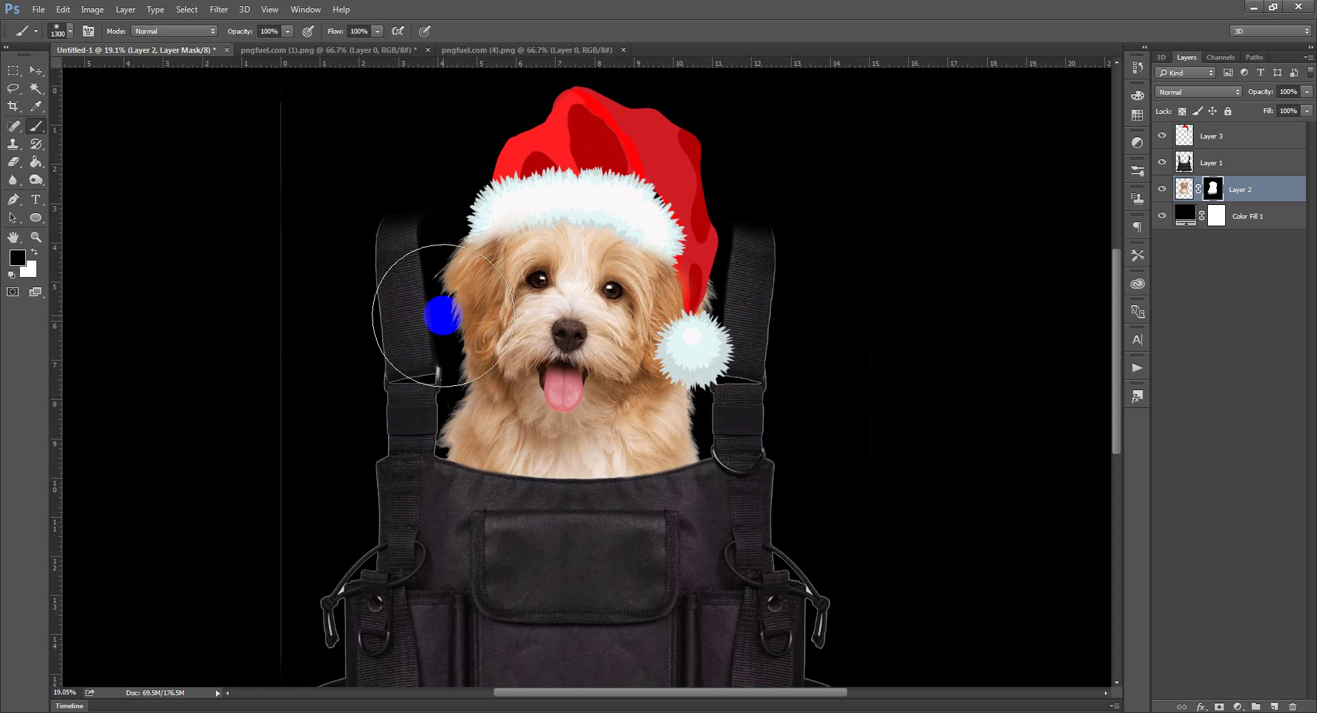
Paint black on Layer 2's mask with a 200 px Brush to hide the stray fur between the hat's tip and pompom.
key(bracketleft)
key(bracketleft)
key(bracketleft)
key(bracketleft)
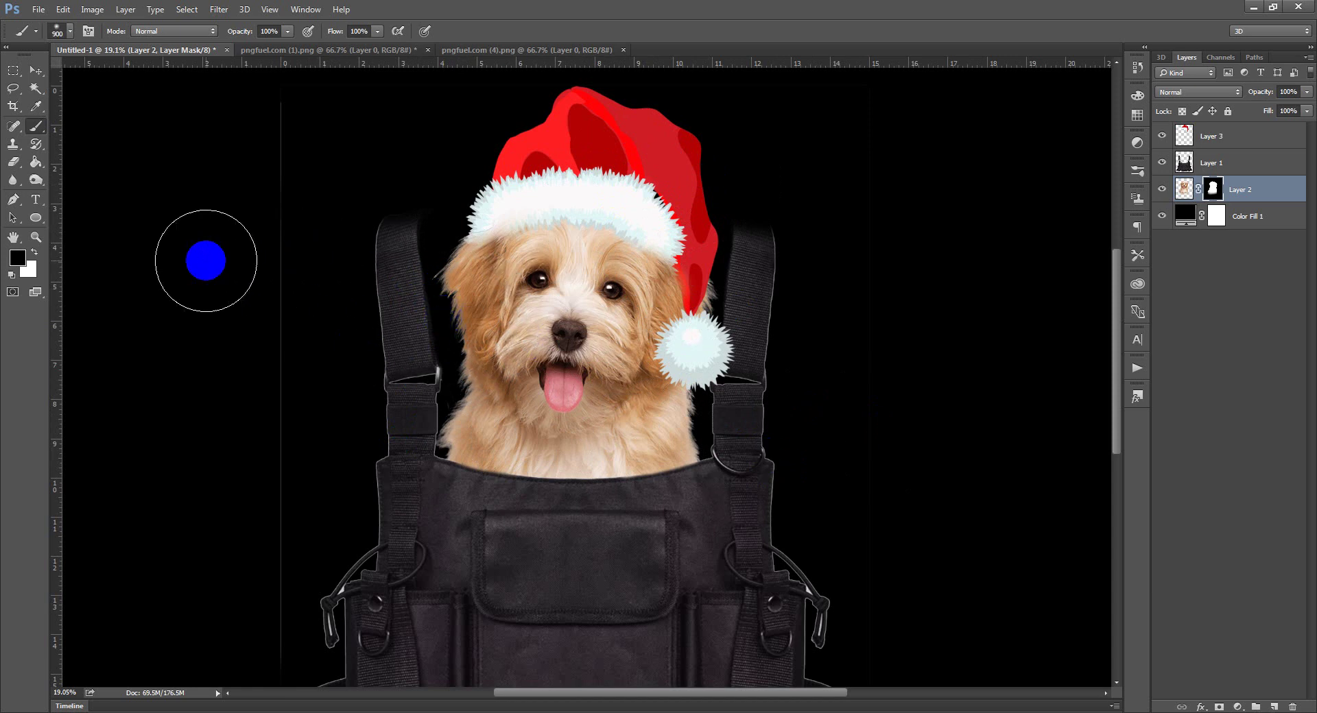
key(bracketleft)
key(bracketleft)
key(bracketleft)
key(bracketleft)
key(bracketleft)
key(bracketleft)
key(bracketleft)
key(bracketleft)
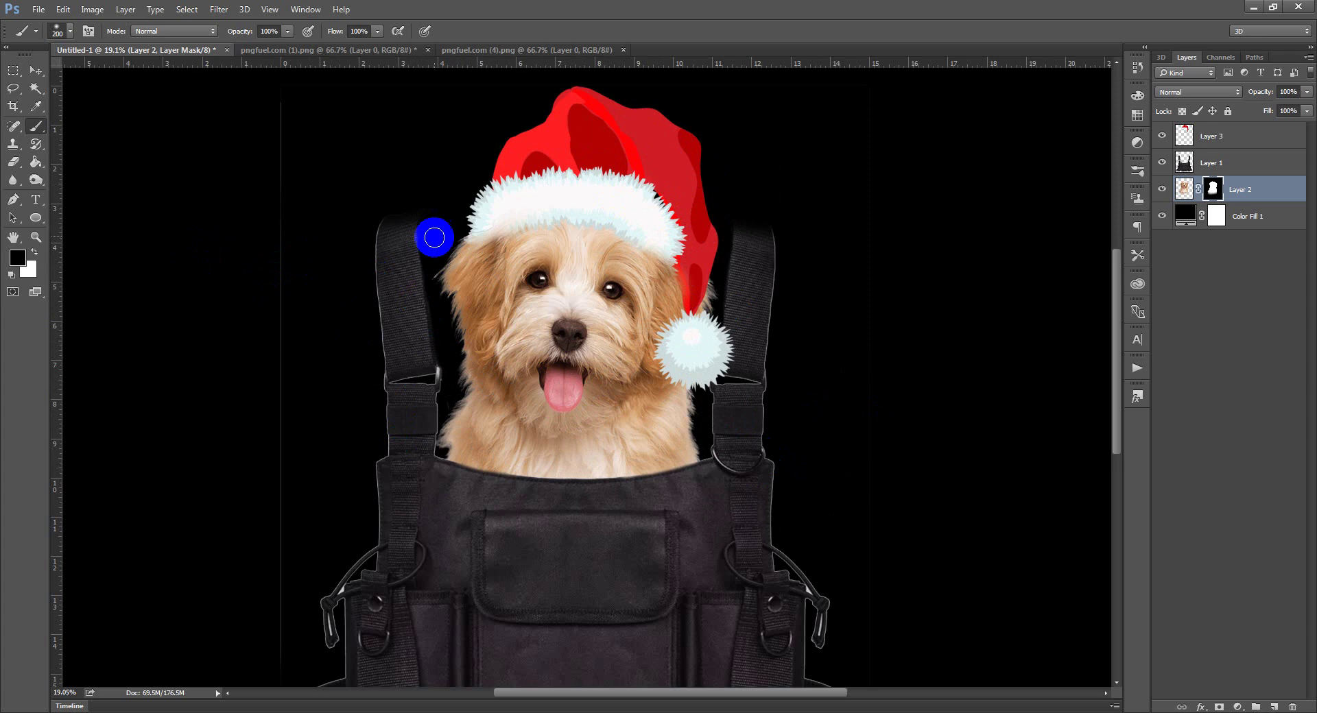
click(715, 279)
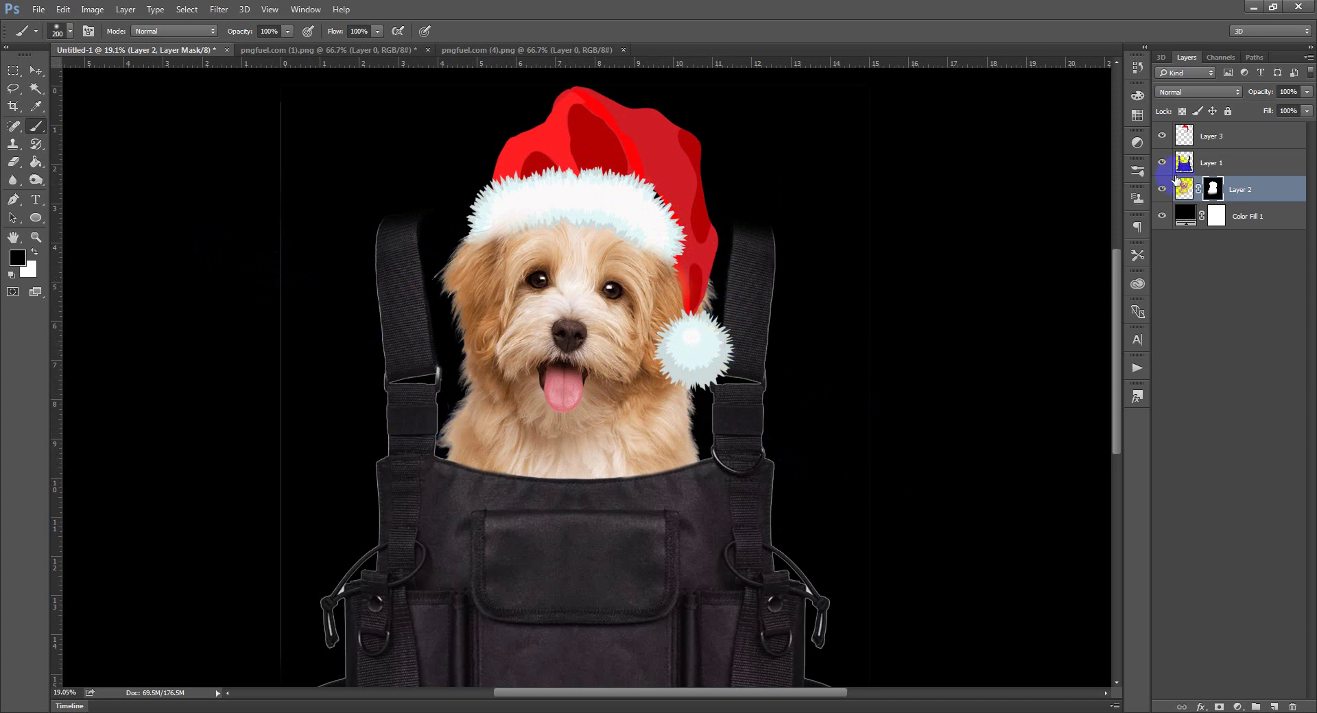
scroll(715, 299, up, 1)
scroll(718, 296, up, 2)
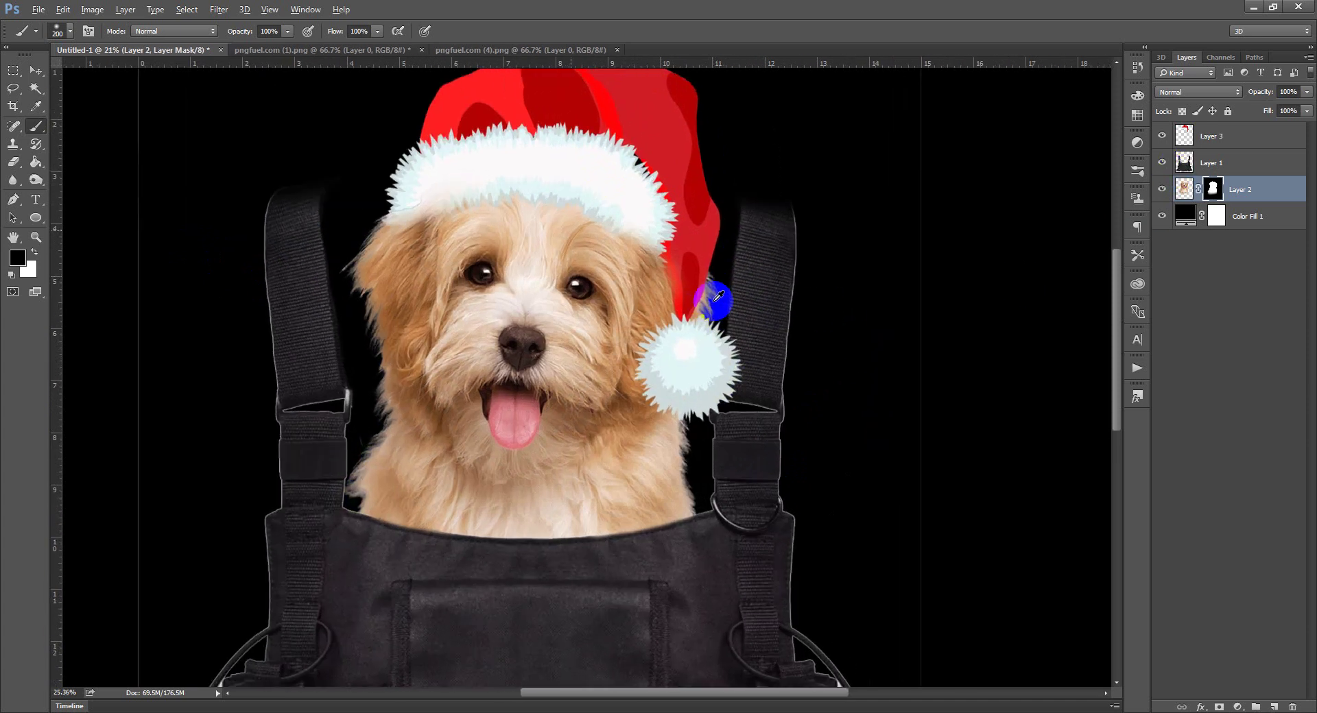
click(1081, 241)
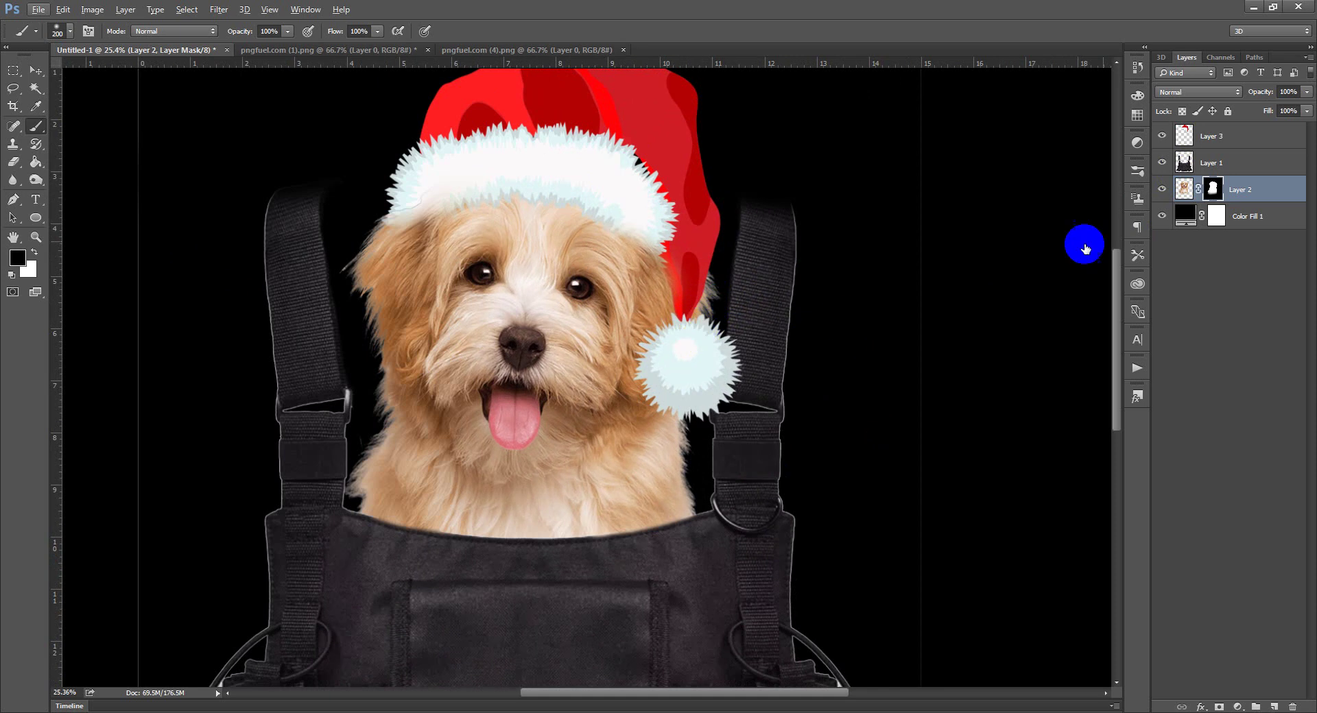
click(753, 260)
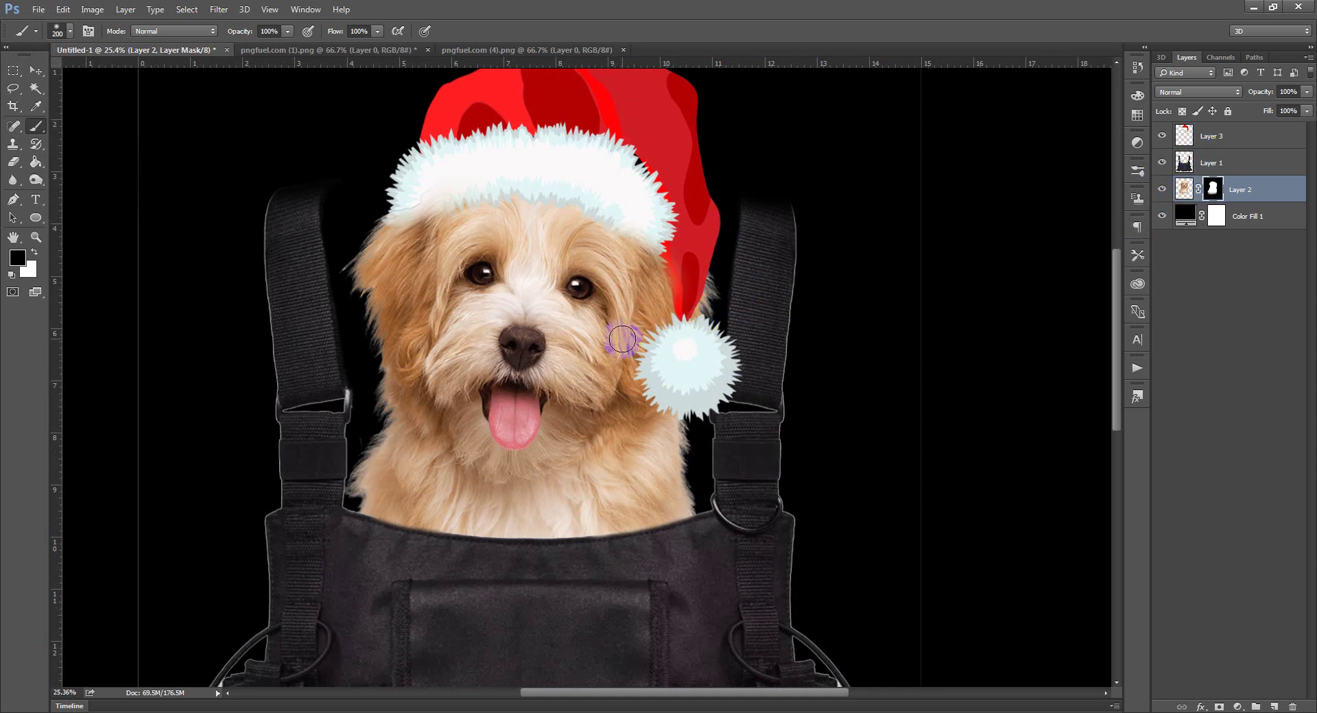
click(10, 274)
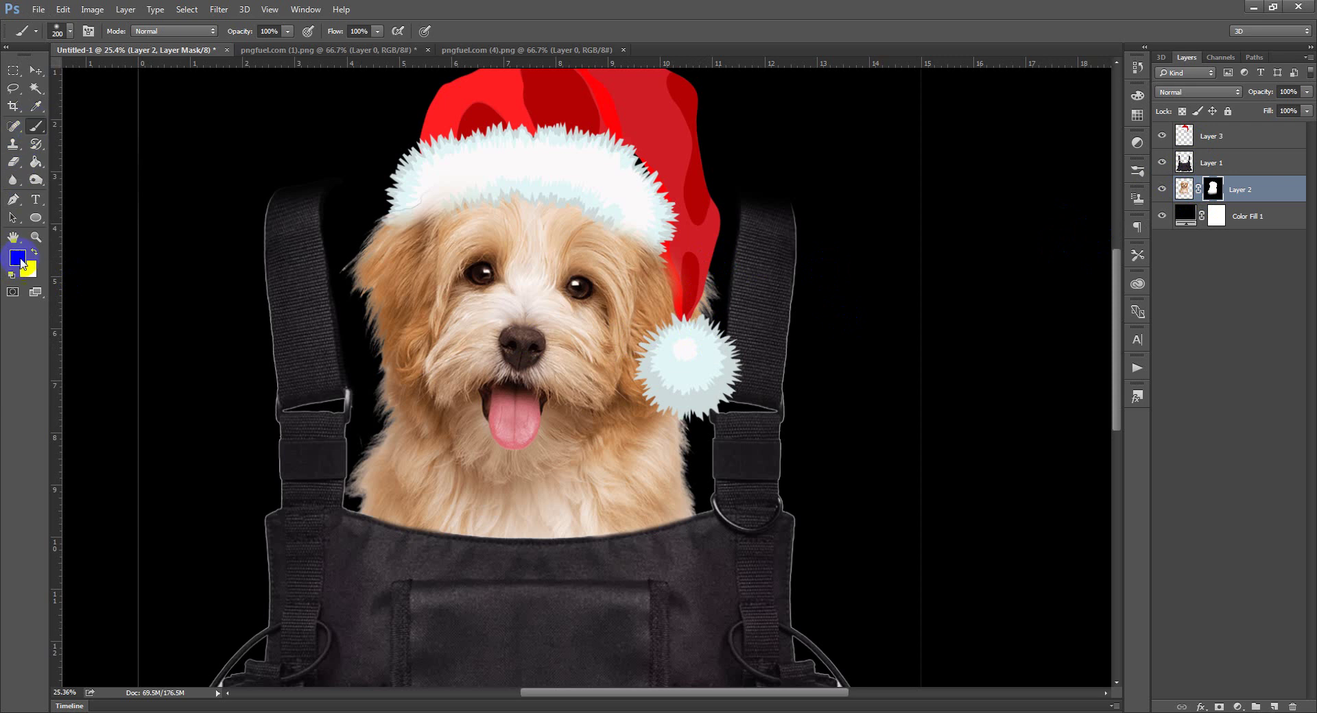
click(11, 274)
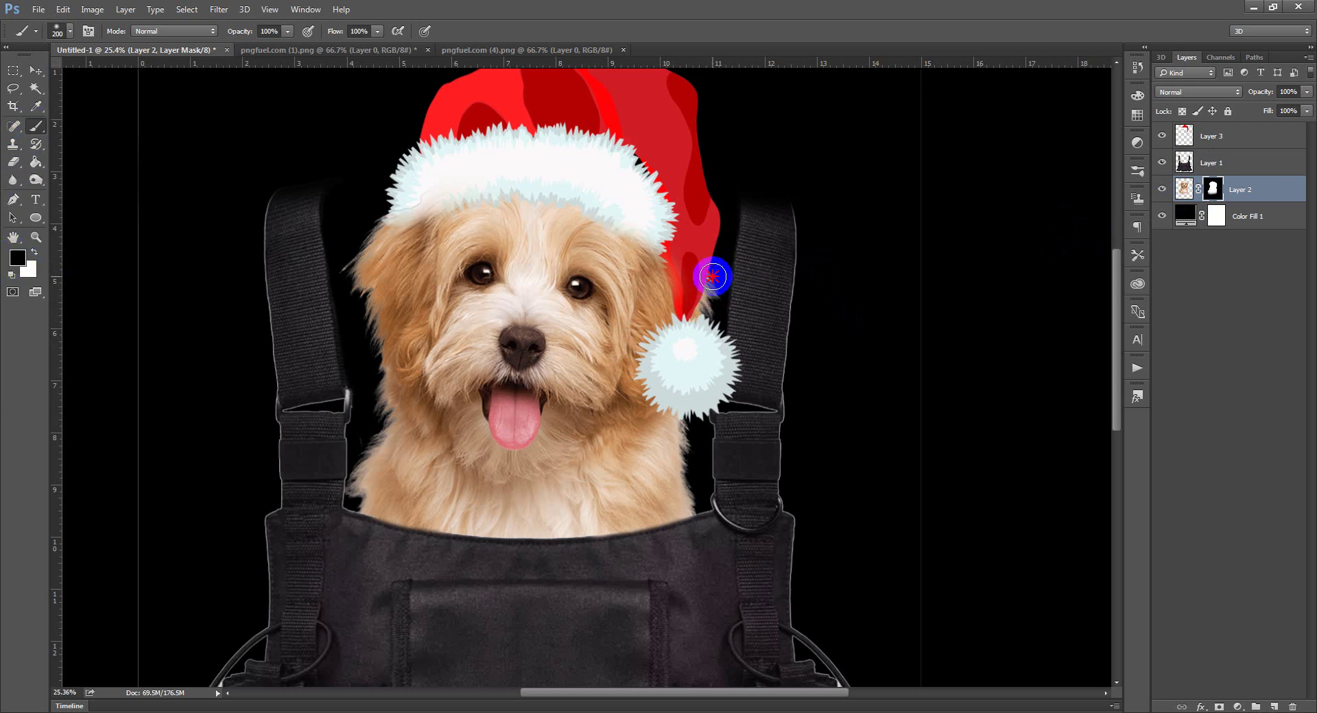
click(711, 344)
mouse_move(717, 292)
mouse_down()
mouse_move(697, 320)
mouse_move(705, 356)
mouse_up()
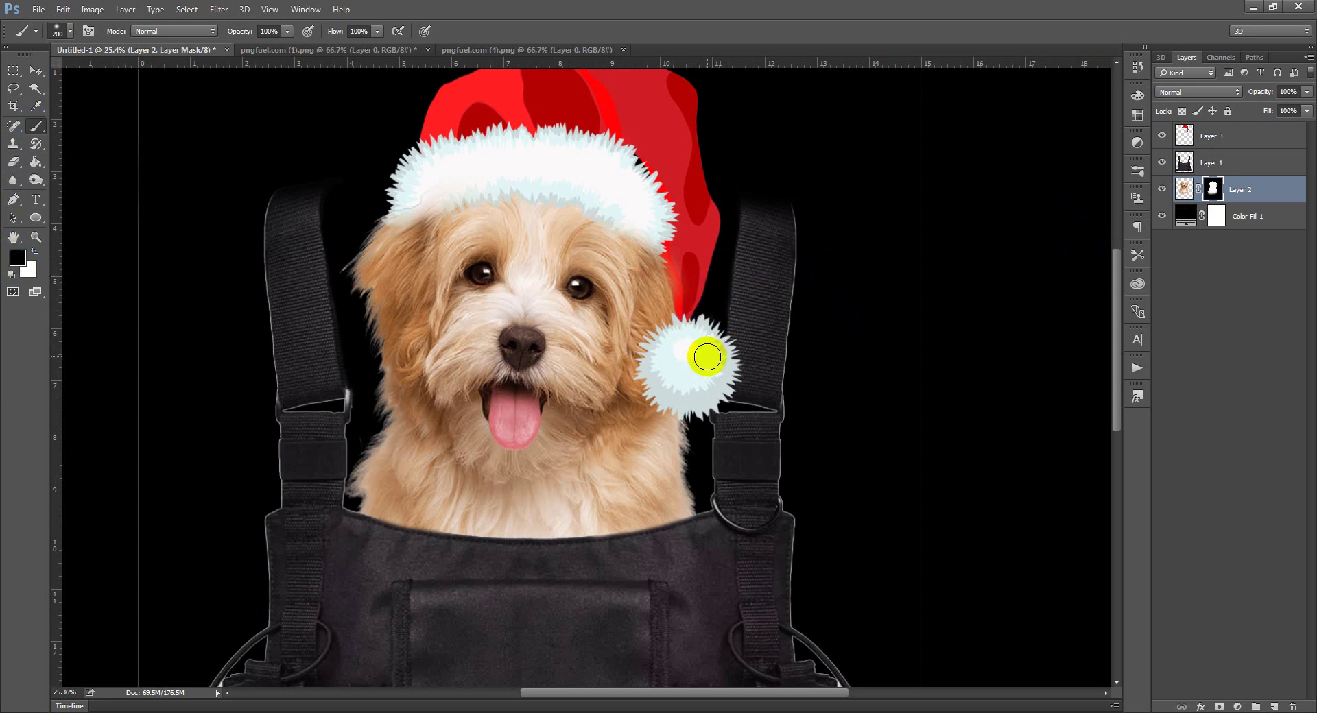
click(705, 304)
drag(705, 304, 697, 338)
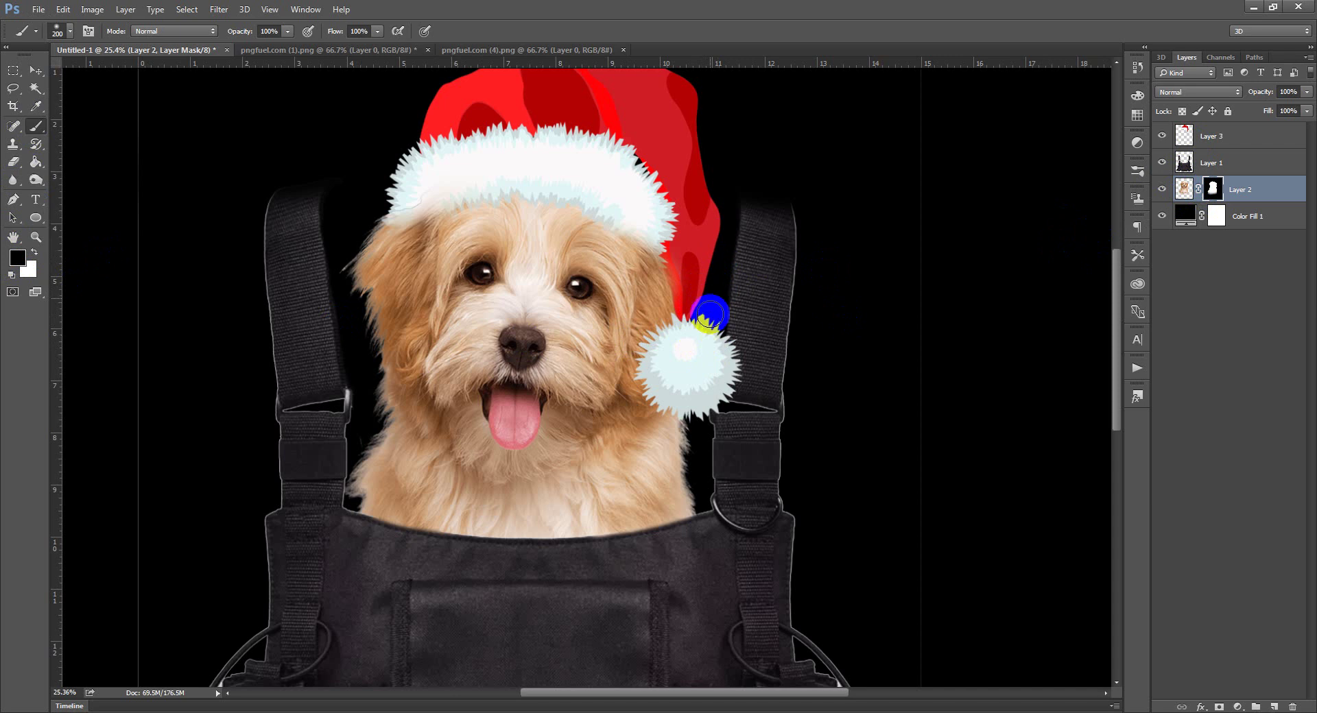
click(741, 362)
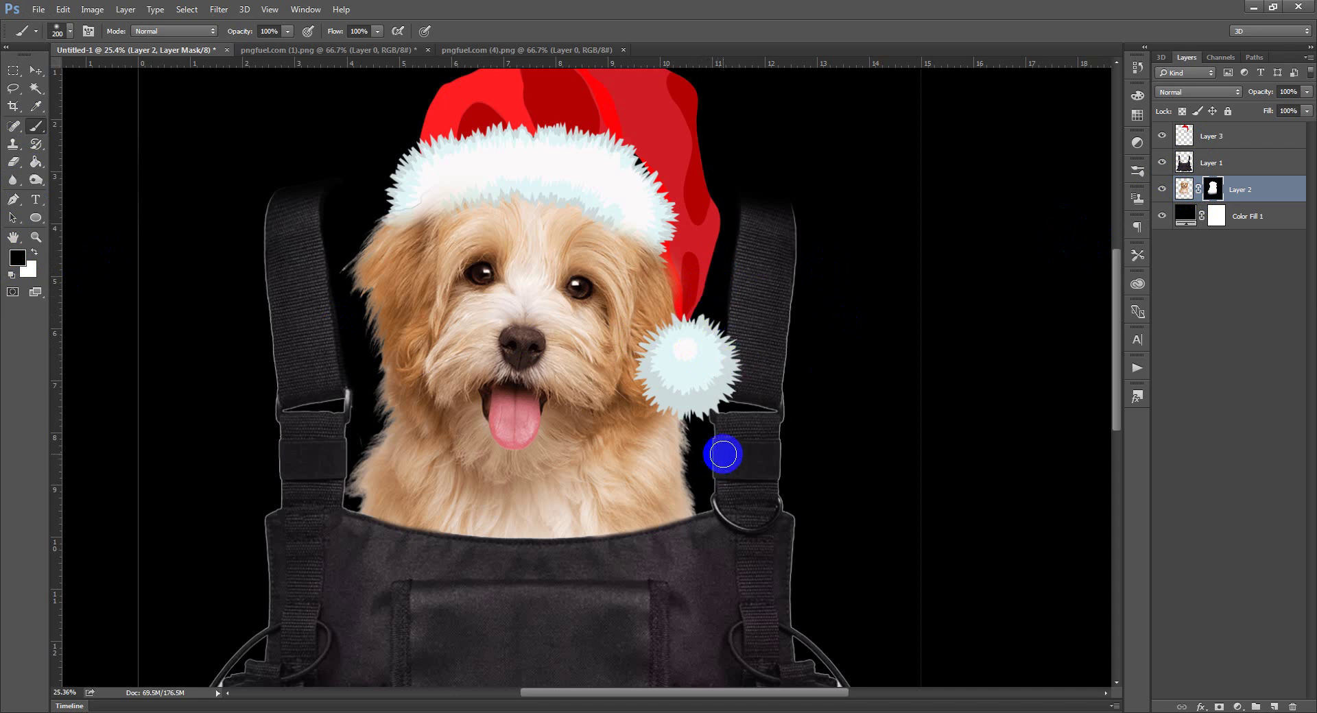
Soften the puppy's lower side edges on Layer 2's mask in black with a 1200 px Brush at 0% hardness.
key(])
key(])
key(])
key(])
key(])
key(])
key(])
key(])
key(])
key(])
click(682, 395)
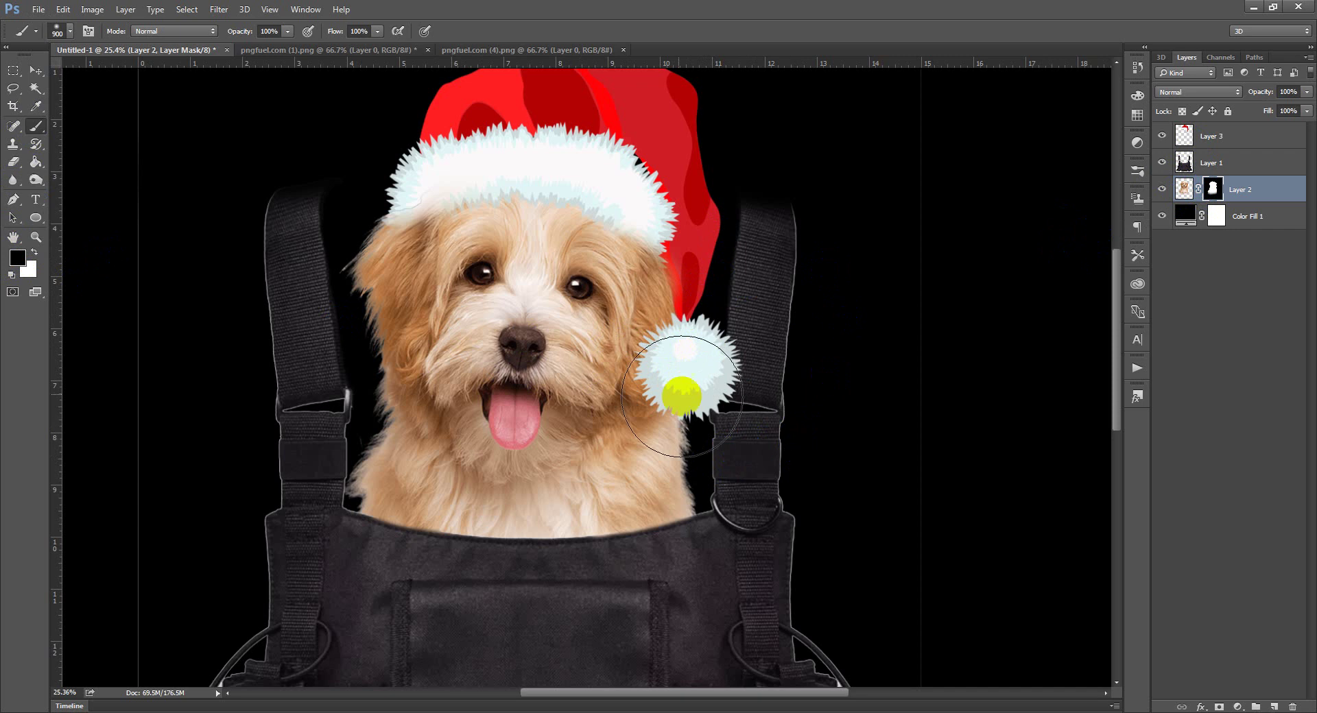
key(bracketright)
click(68, 32)
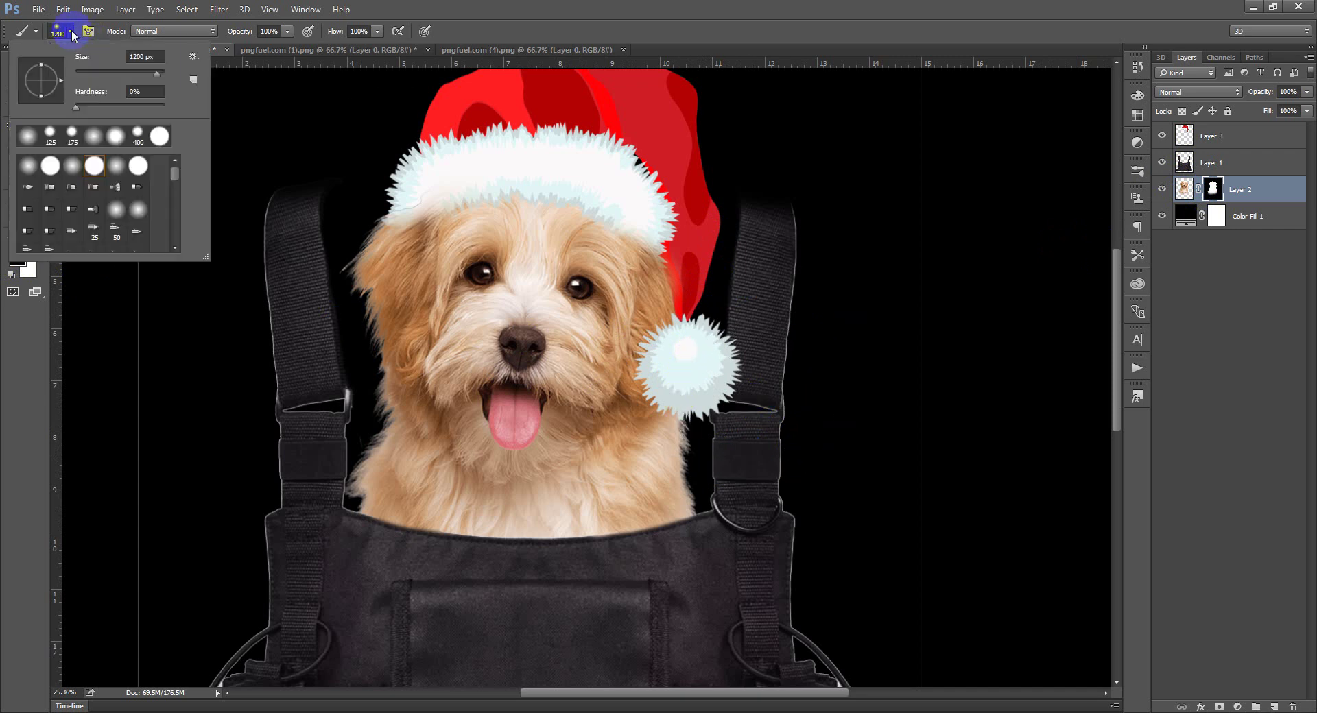
drag(77, 107, 57, 106)
click(826, 480)
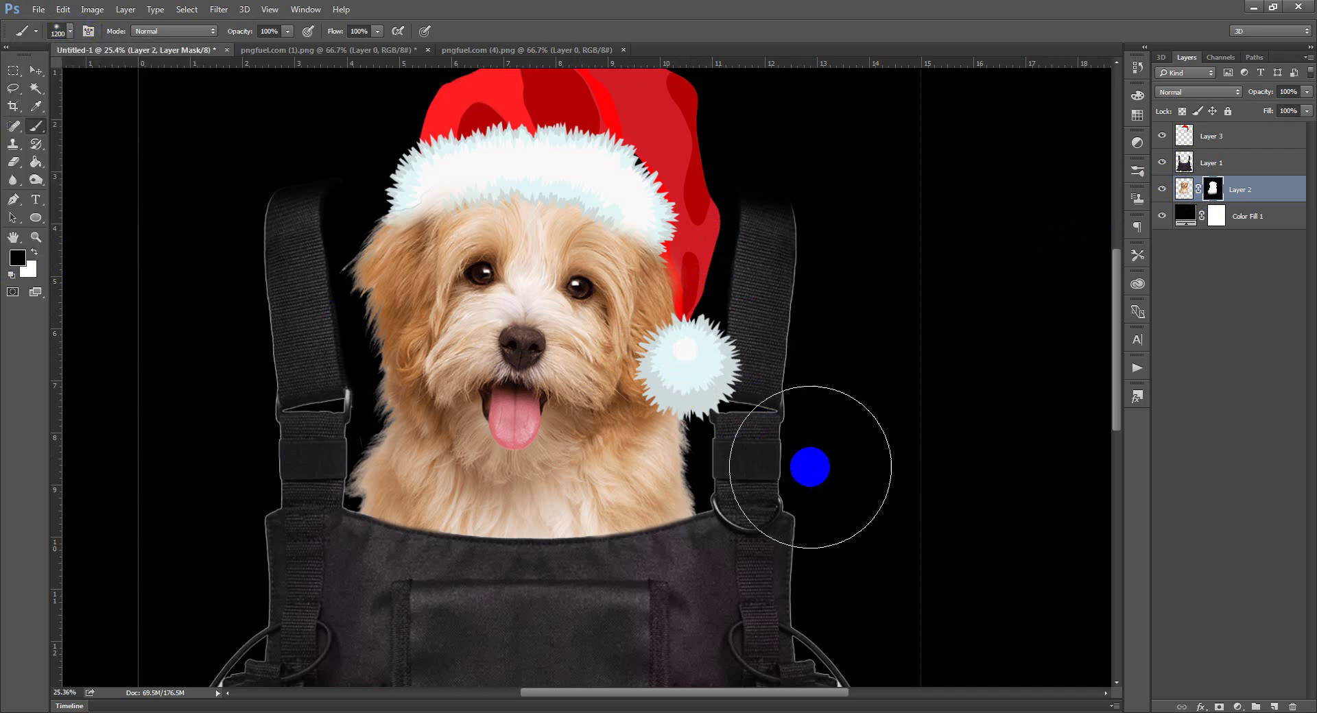
click(759, 447)
mouse_move(807, 463)
mouse_down()
mouse_move(231, 511)
mouse_move(270, 462)
mouse_move(220, 509)
mouse_move(300, 399)
mouse_move(216, 395)
mouse_move(292, 346)
mouse_move(249, 314)
mouse_move(289, 221)
mouse_move(212, 204)
mouse_move(307, 176)
mouse_move(224, 176)
mouse_up()
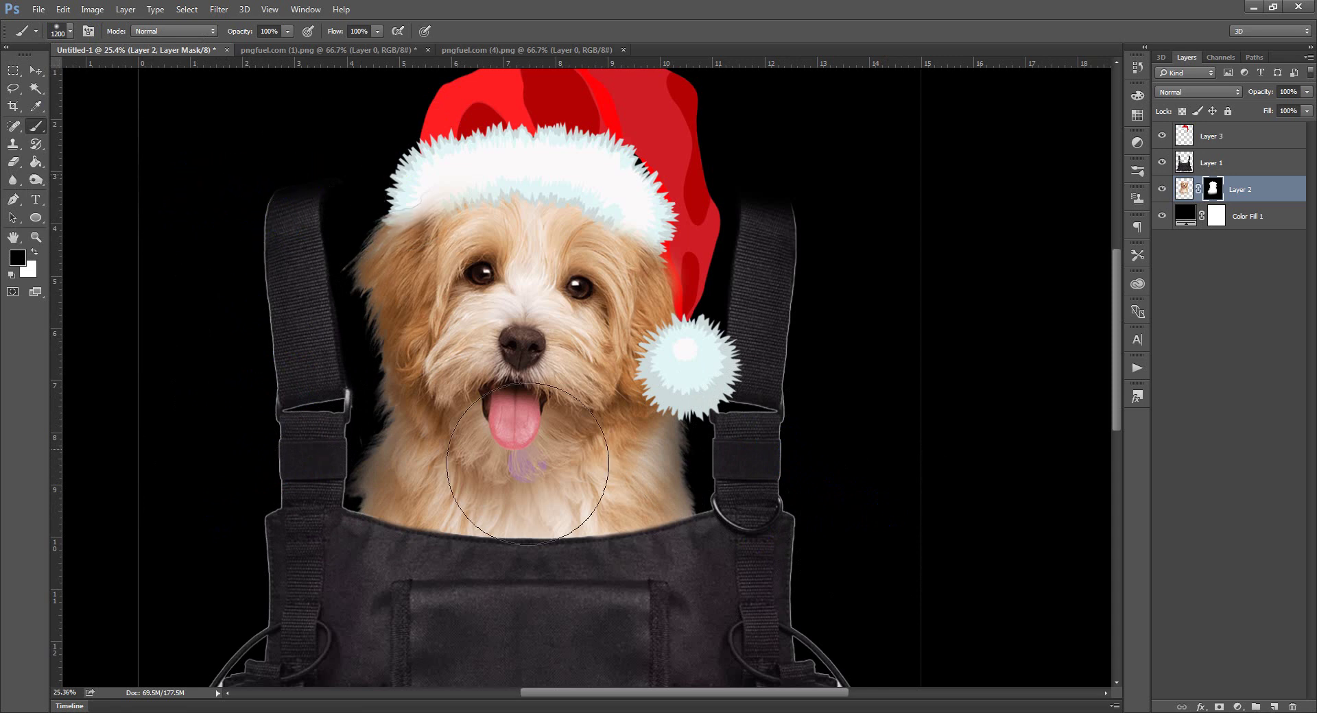
Load the outline of the chest bag on Layer 1 as a selection and add a layer mask to Layer 1 from it.
scroll(561, 413, down, 2)
scroll(508, 374, down, 2)
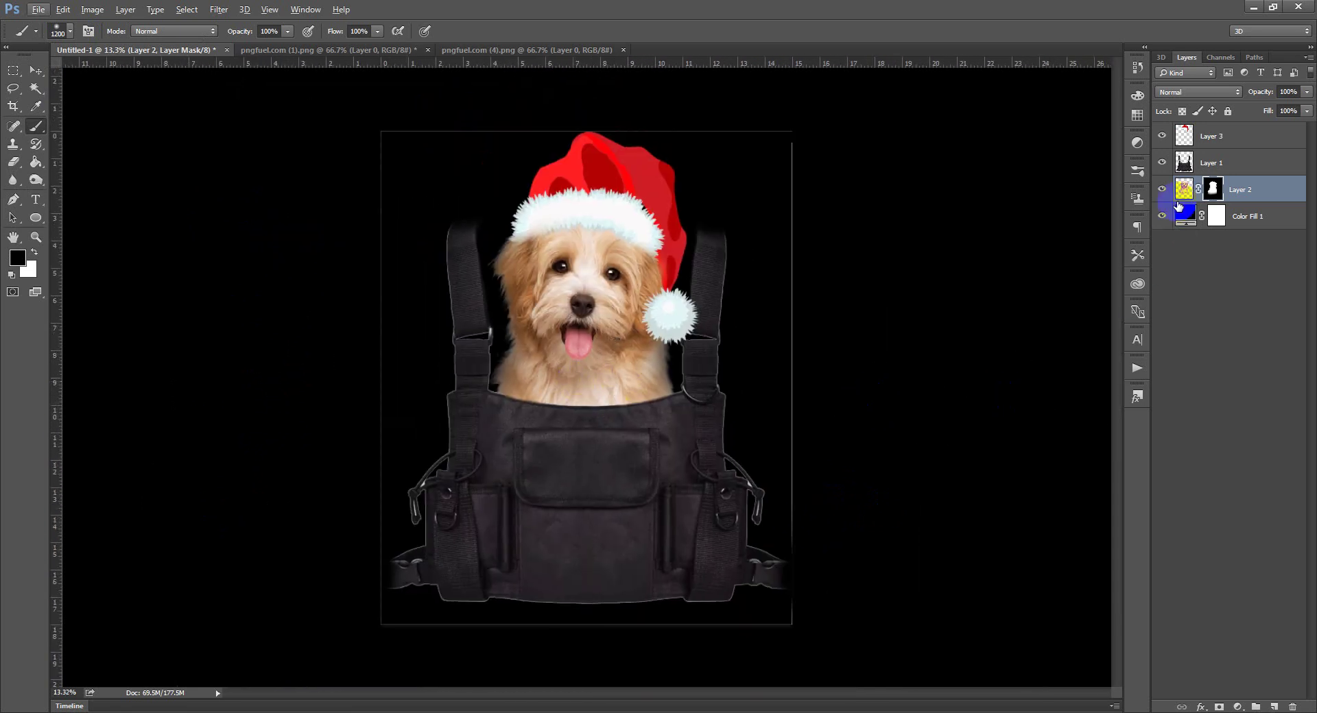
mouse_move(591, 508)
mouse_down()
mouse_move(470, 315)
mouse_move(441, 221)
mouse_move(306, 376)
mouse_move(810, 534)
mouse_move(849, 527)
mouse_up()
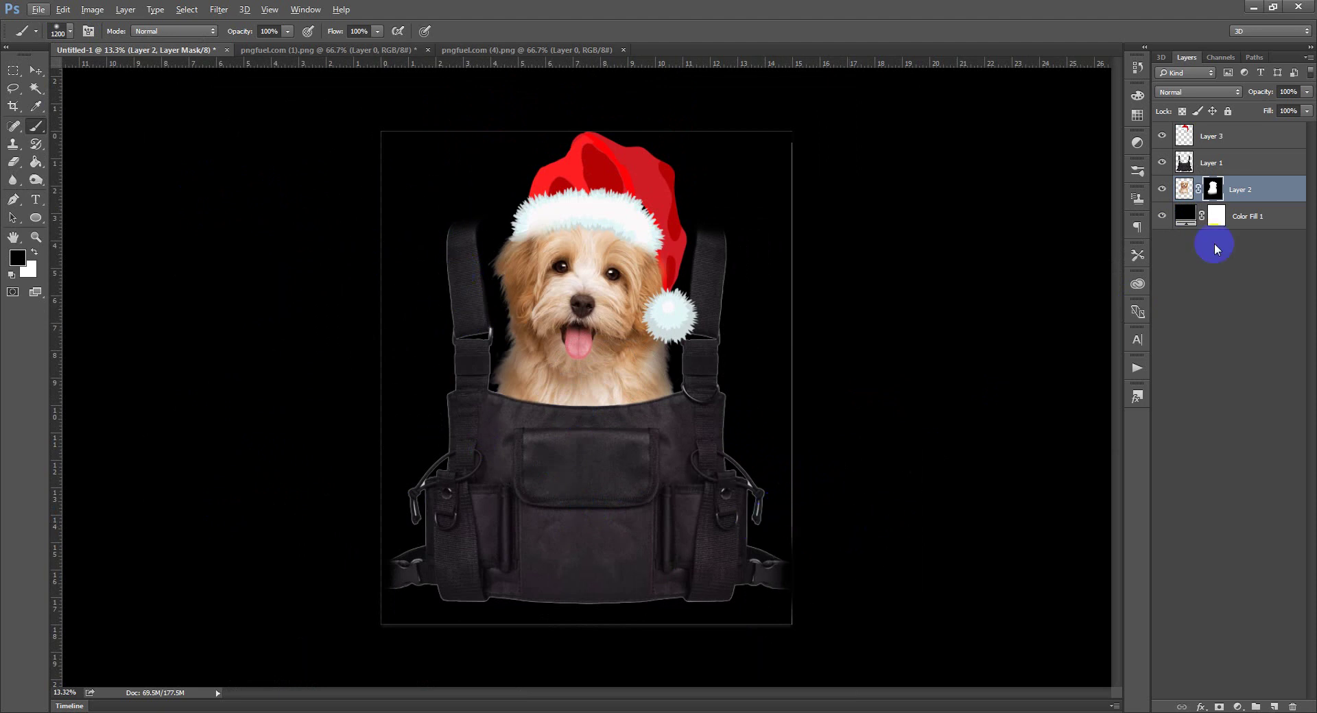
click(1184, 162)
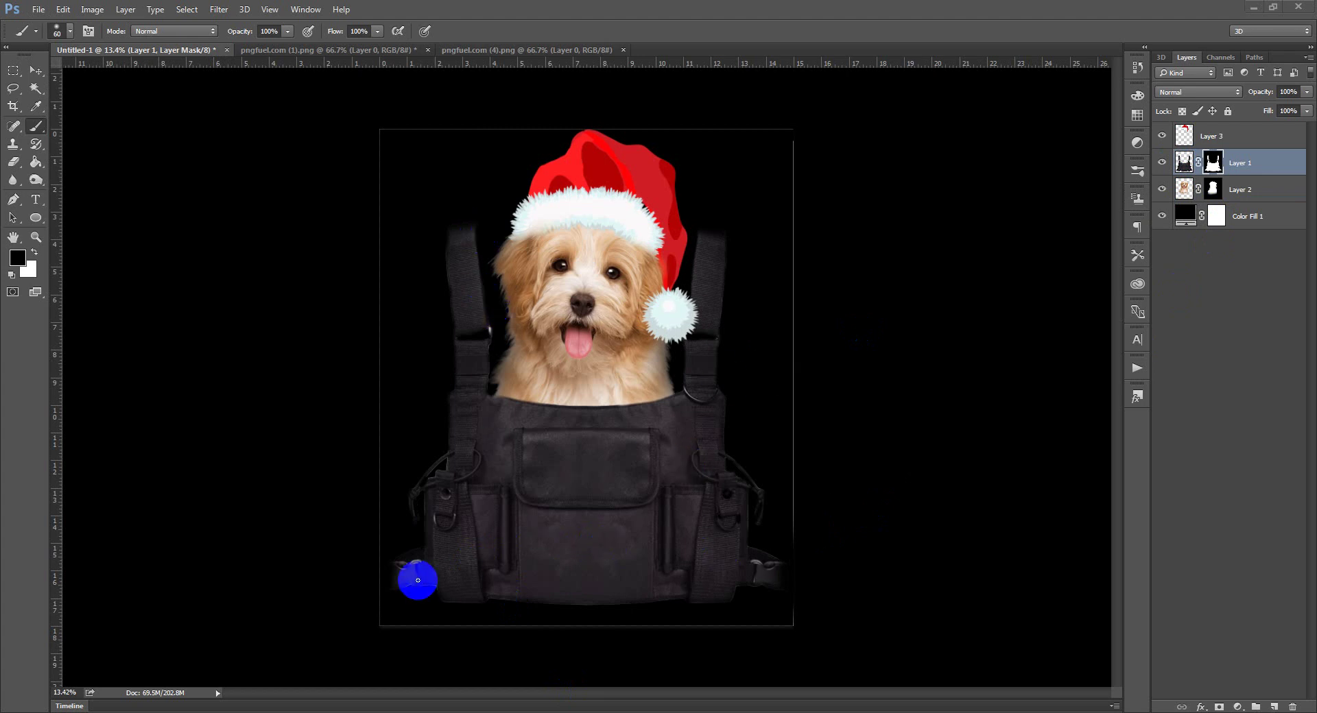
Paint black on Layer 1's mask with the 60 px Brush to hide the stray background around the chest bag's left cord.
scroll(412, 552, up, 3)
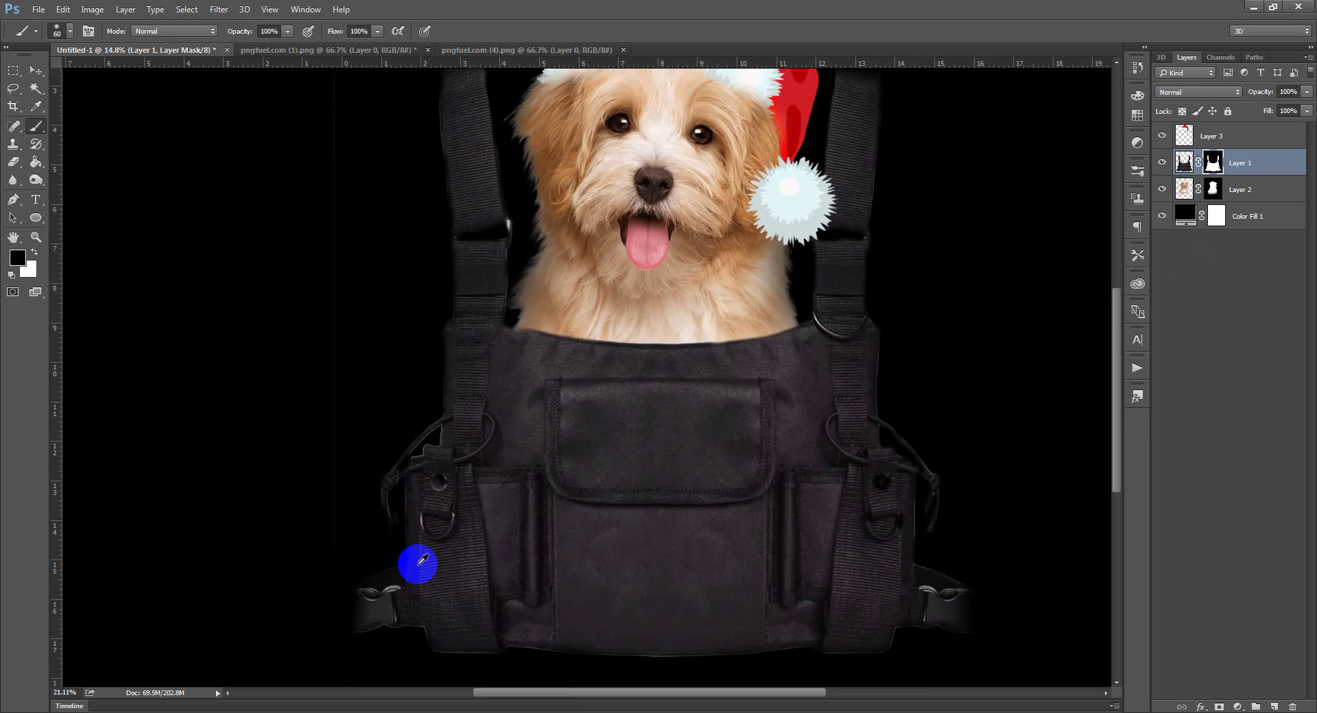
scroll(394, 509, up, 3)
scroll(394, 500, down, 4)
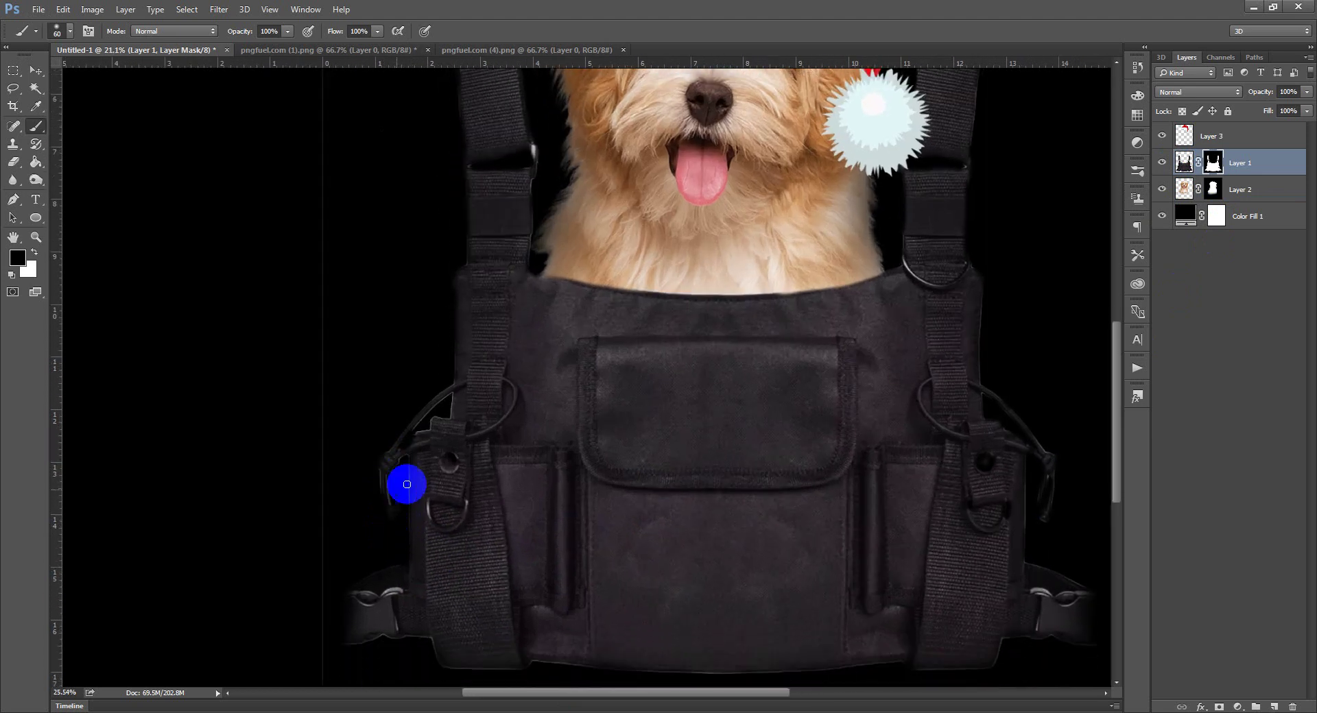
drag(453, 376, 453, 304)
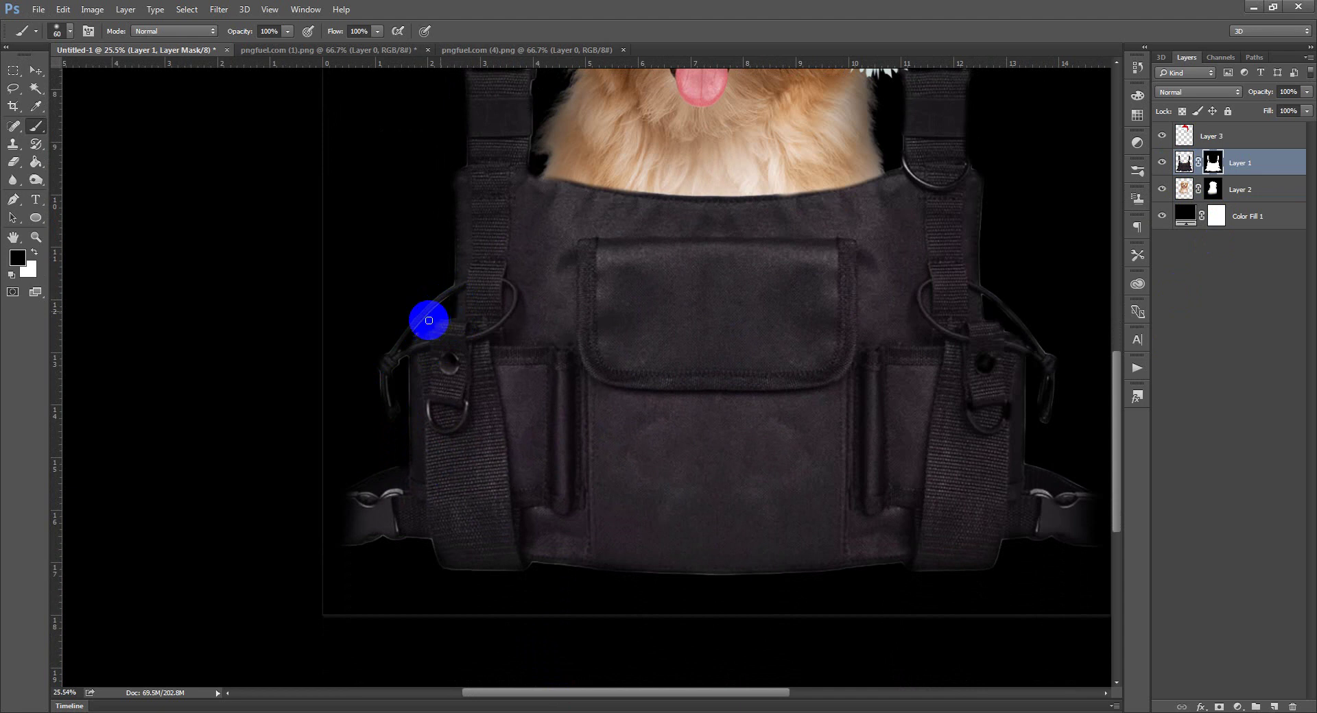
drag(450, 294, 437, 304)
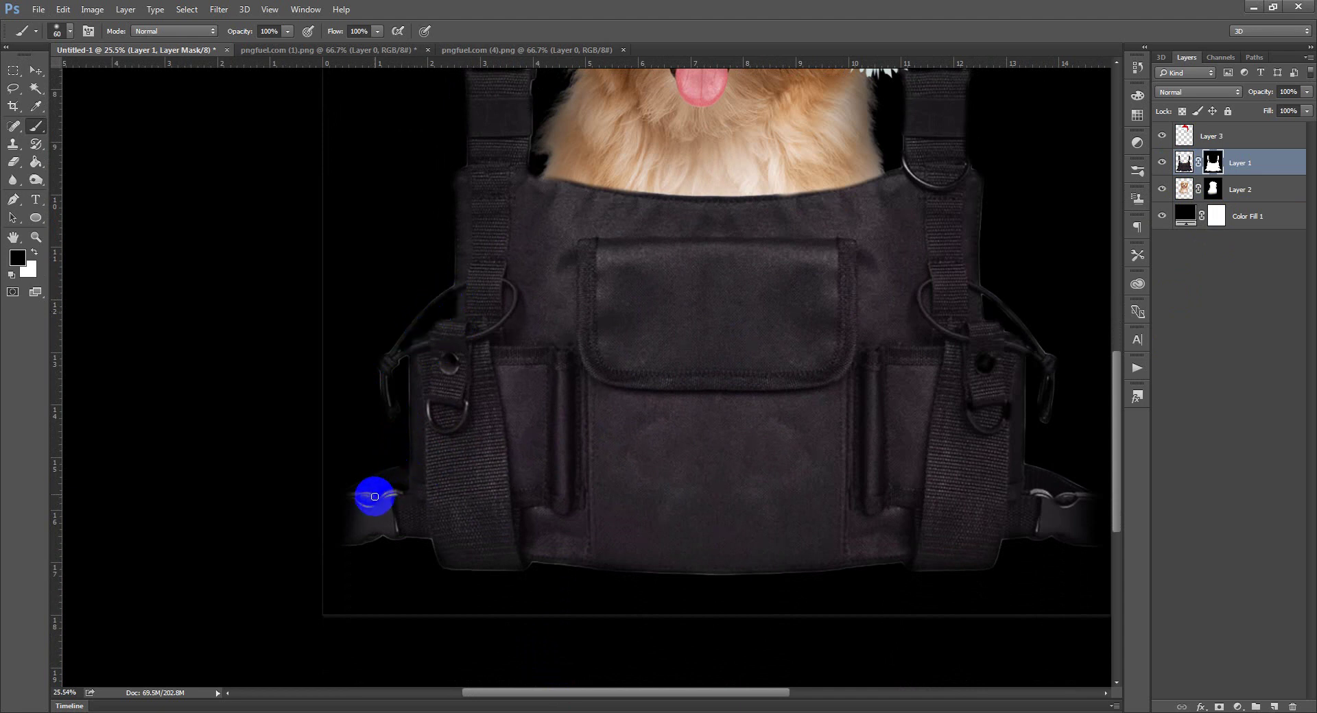
scroll(405, 441, down, 3)
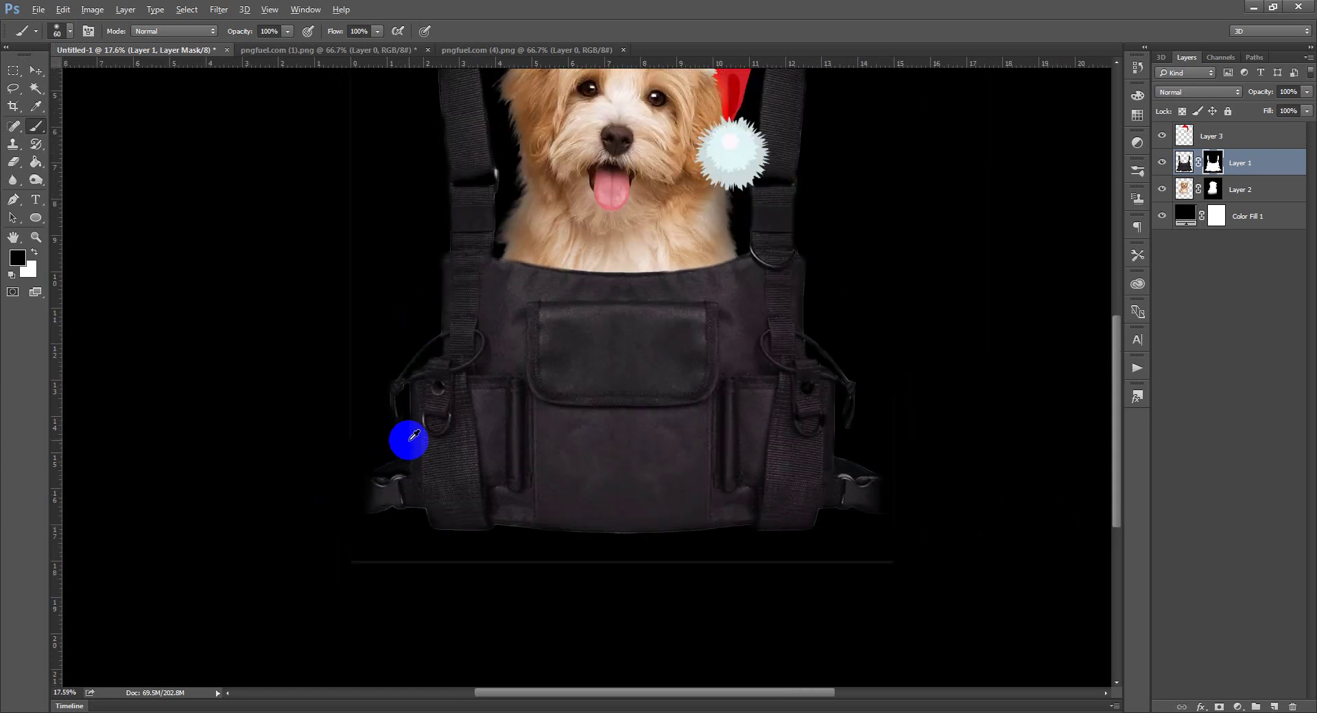
scroll(405, 364, down, 1)
key(v)
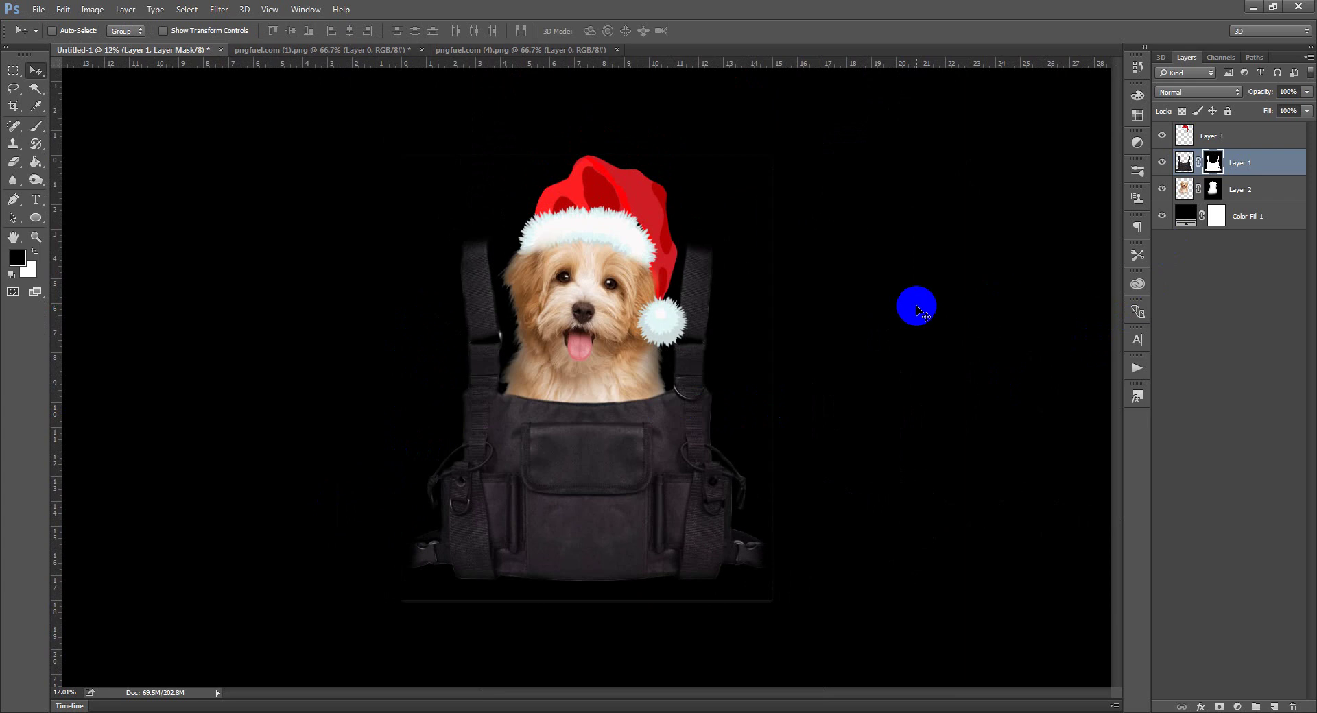
click(655, 306)
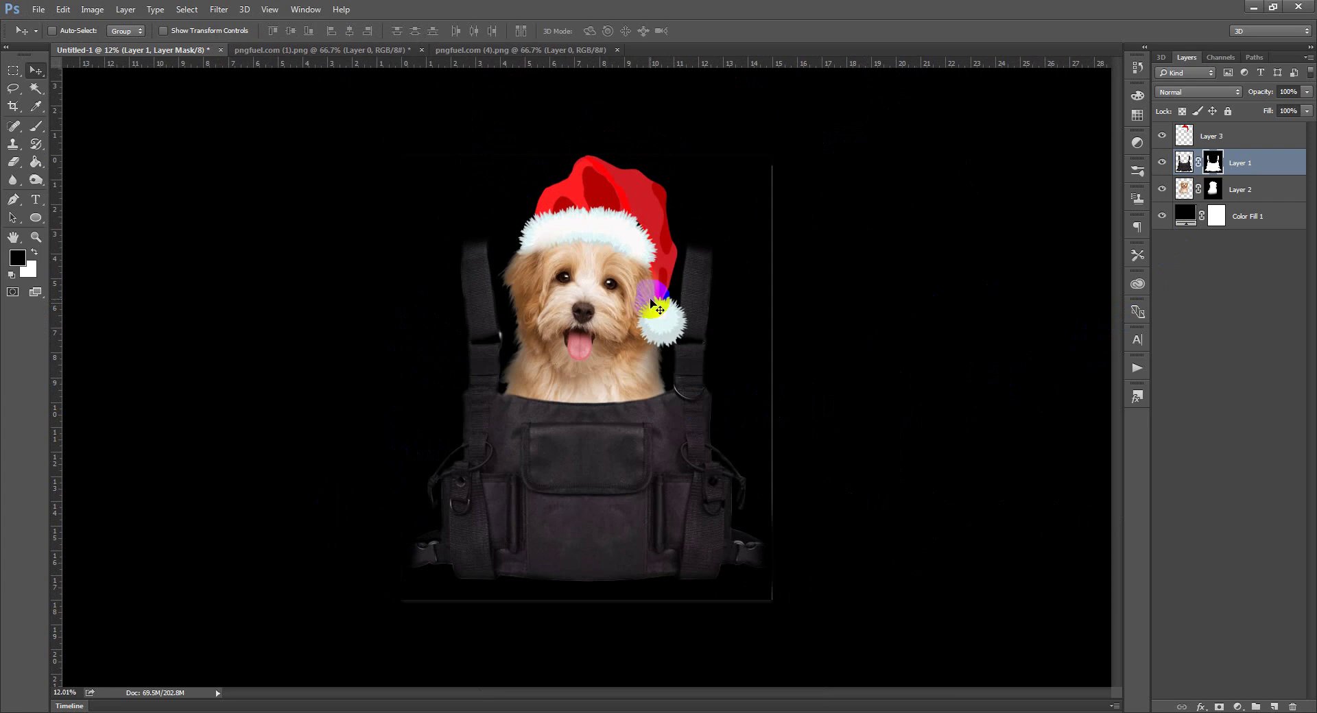
scroll(500, 282, down, 2)
scroll(686, 471, up, 3)
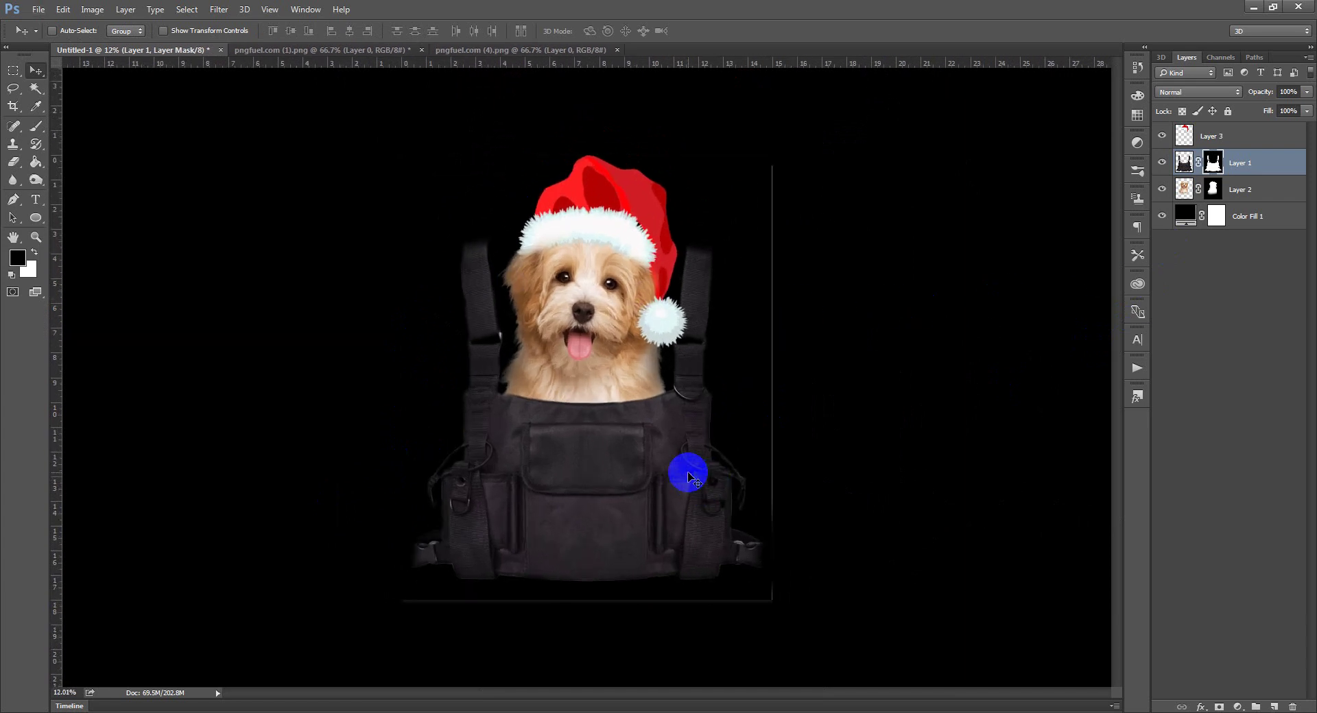
scroll(688, 473, down, 1)
scroll(528, 422, up, 1)
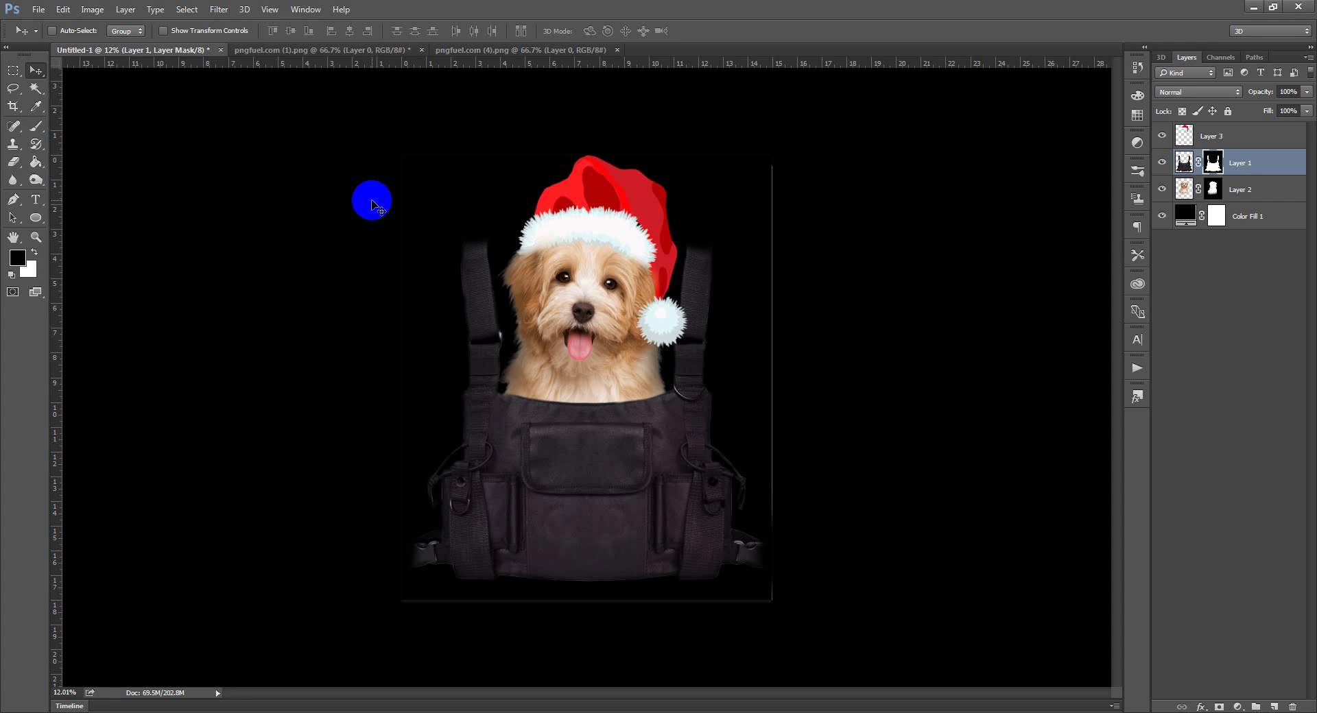
key(alt)
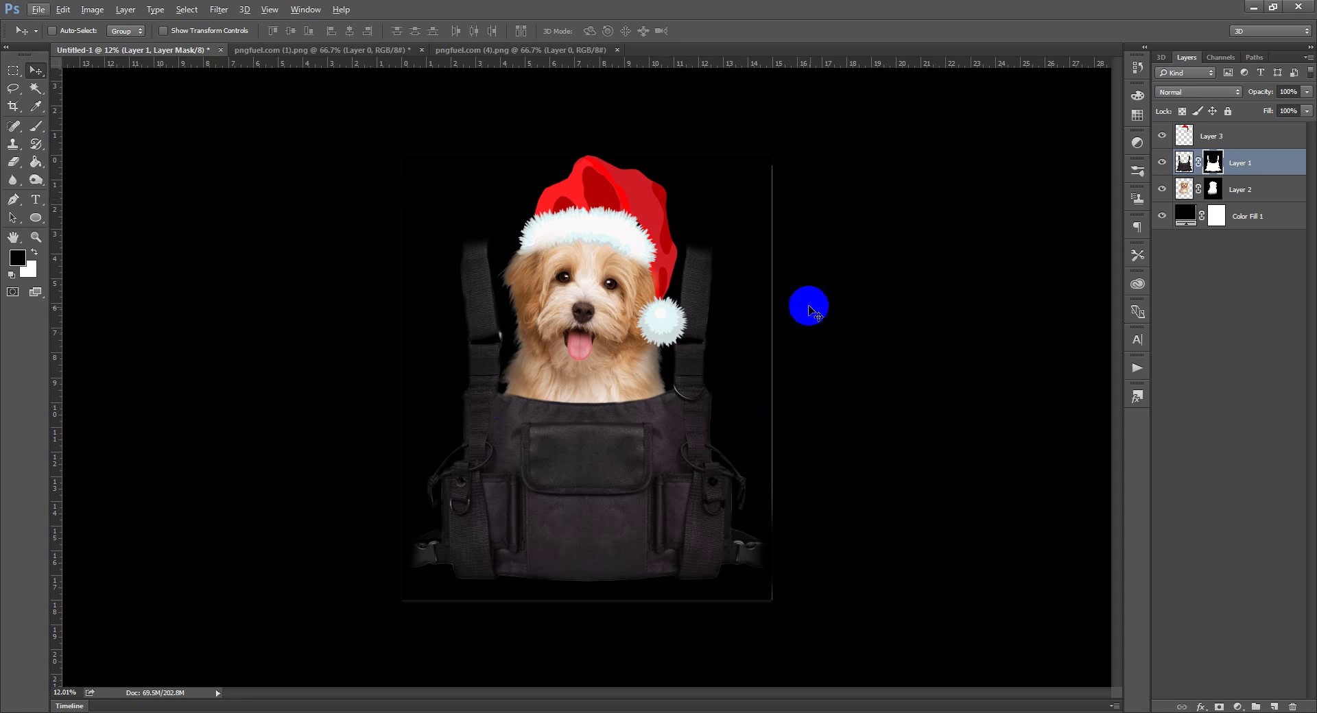
click(612, 317)
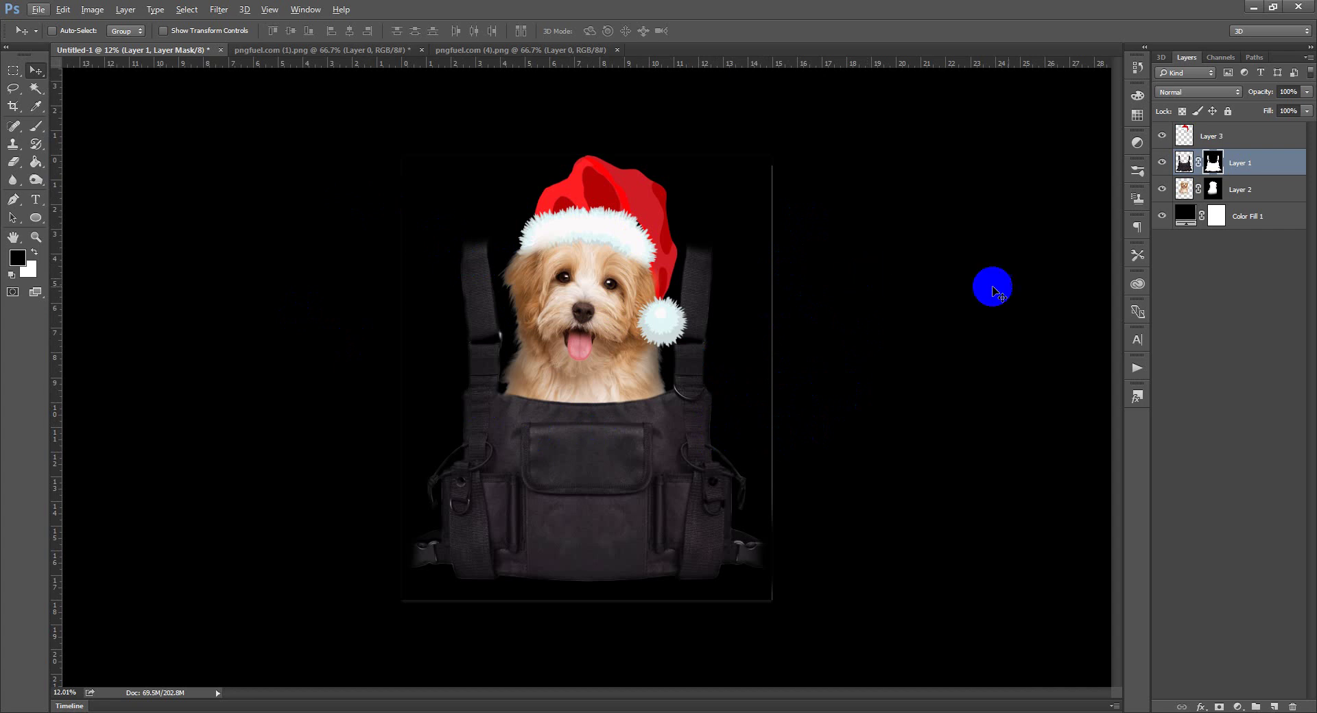
Hide the black Color Fill 1 layer to leave the puppy design on a transparent background.
click(1163, 216)
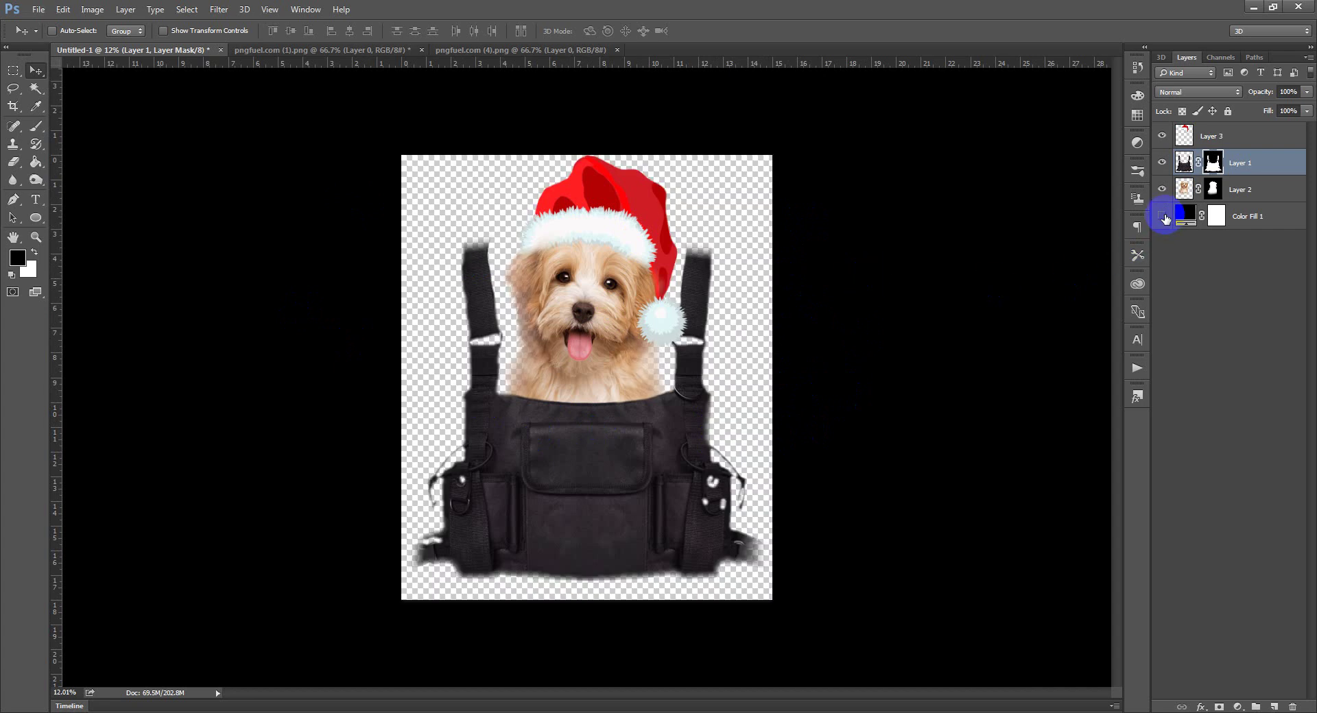
click(1163, 217)
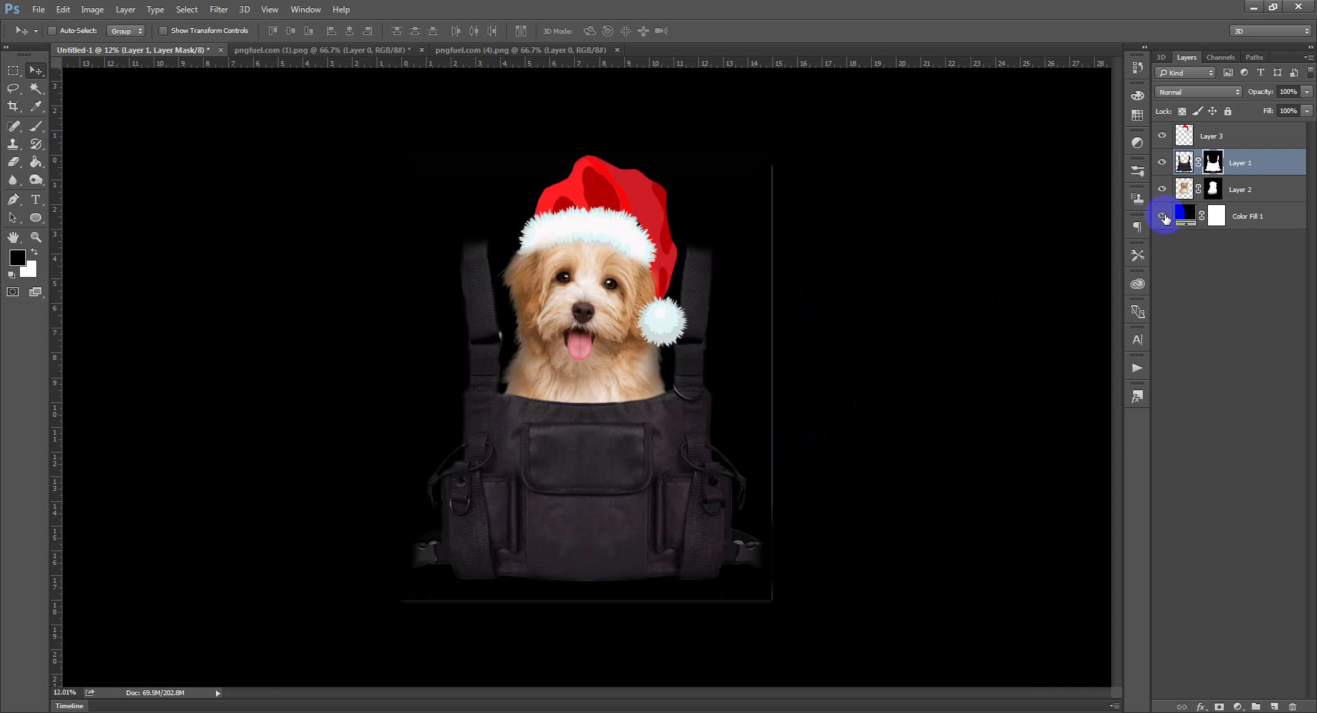
click(1162, 217)
Save the design as the PNG file Untitled-1 in folder 2, with Smallest / Slow compression and no interlacing.
key(ctrl+s)
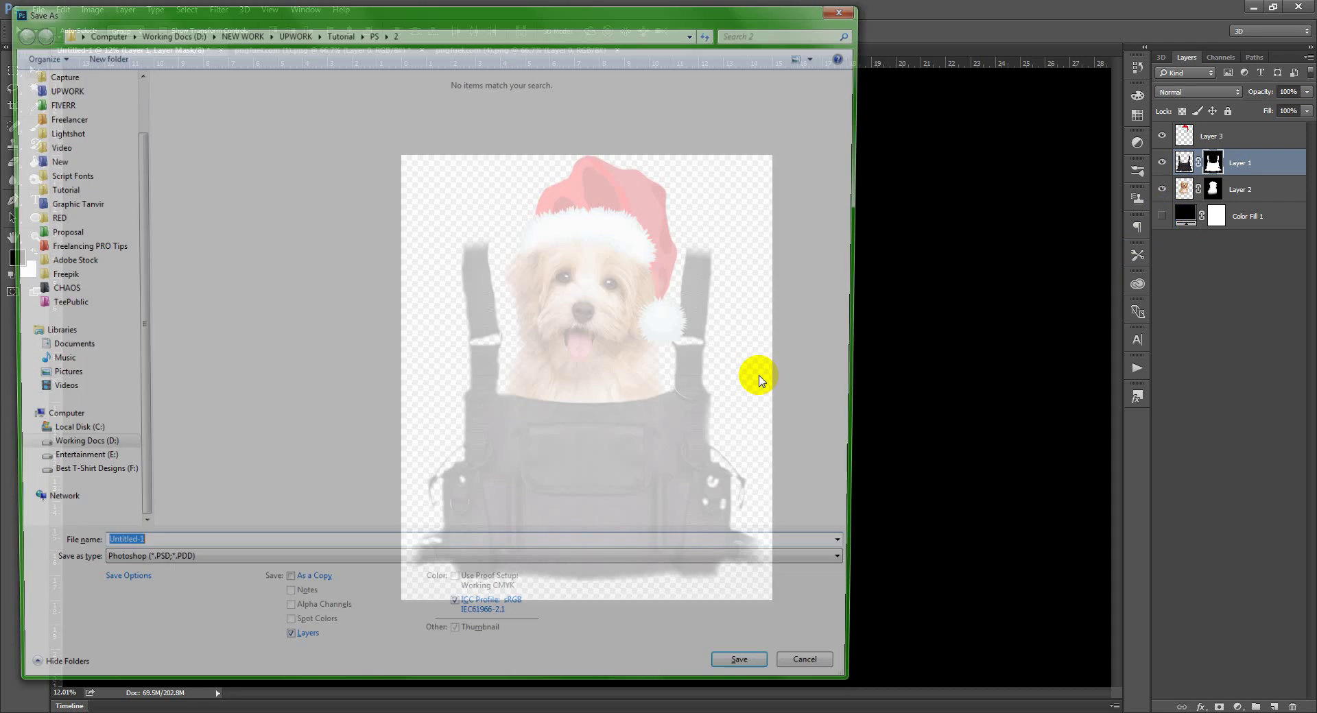
click(271, 568)
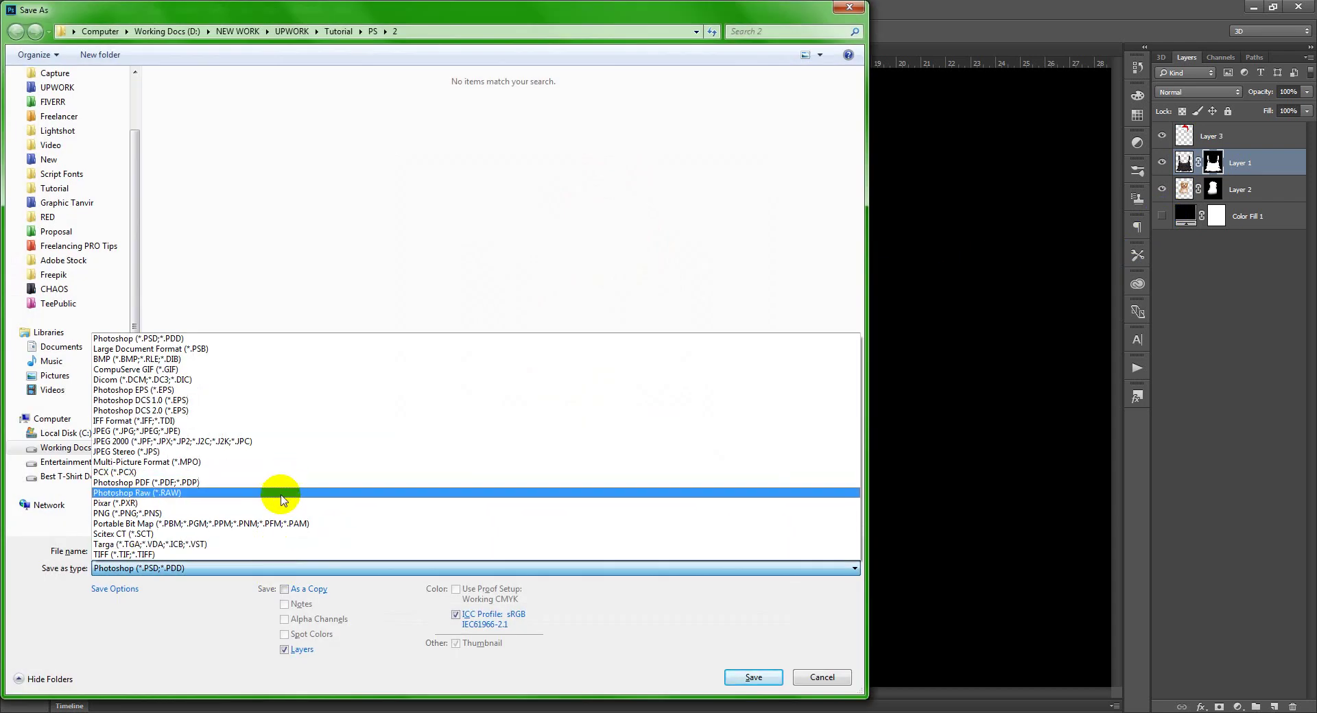
click(285, 513)
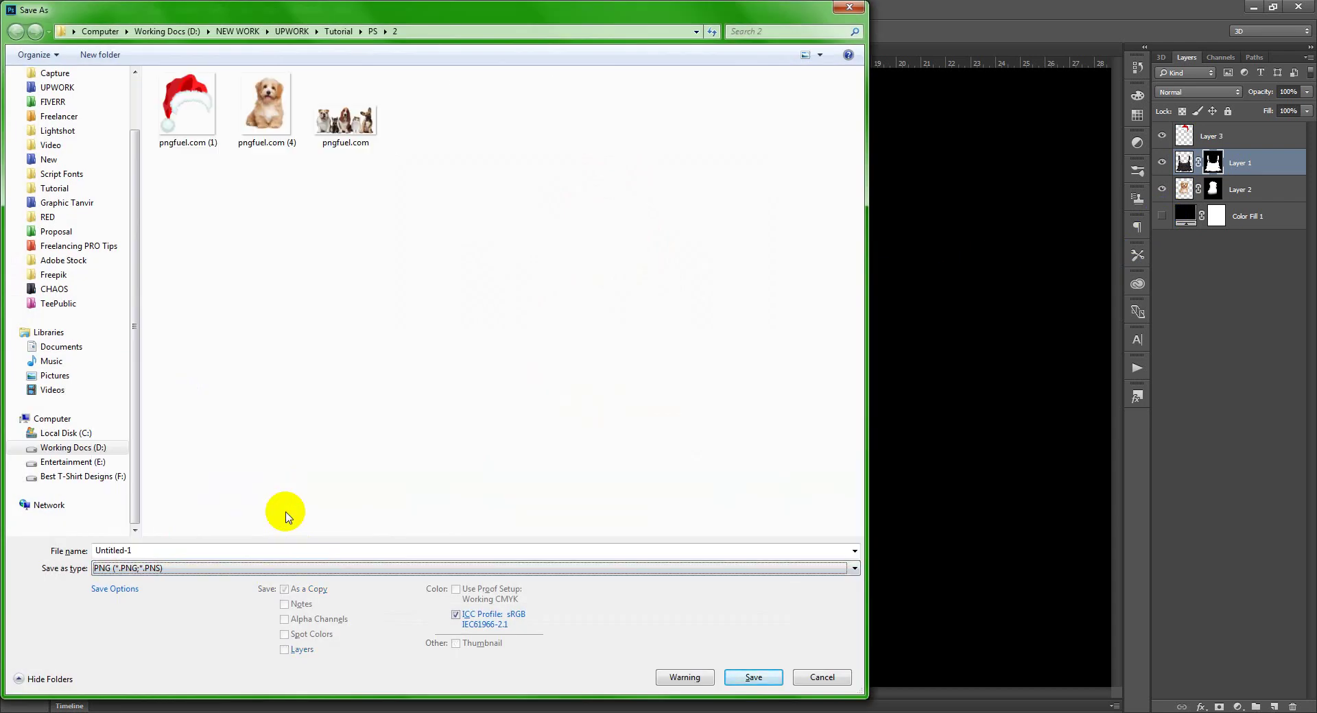
key(Return)
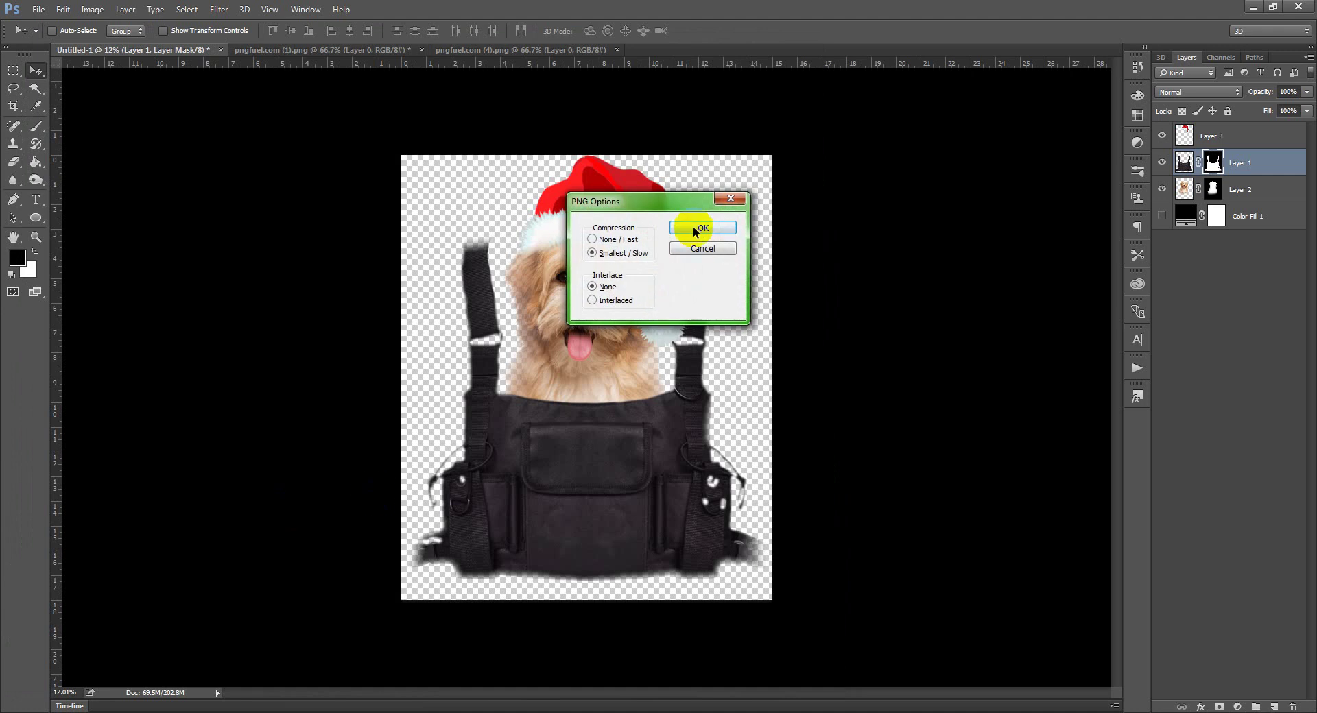
click(695, 231)
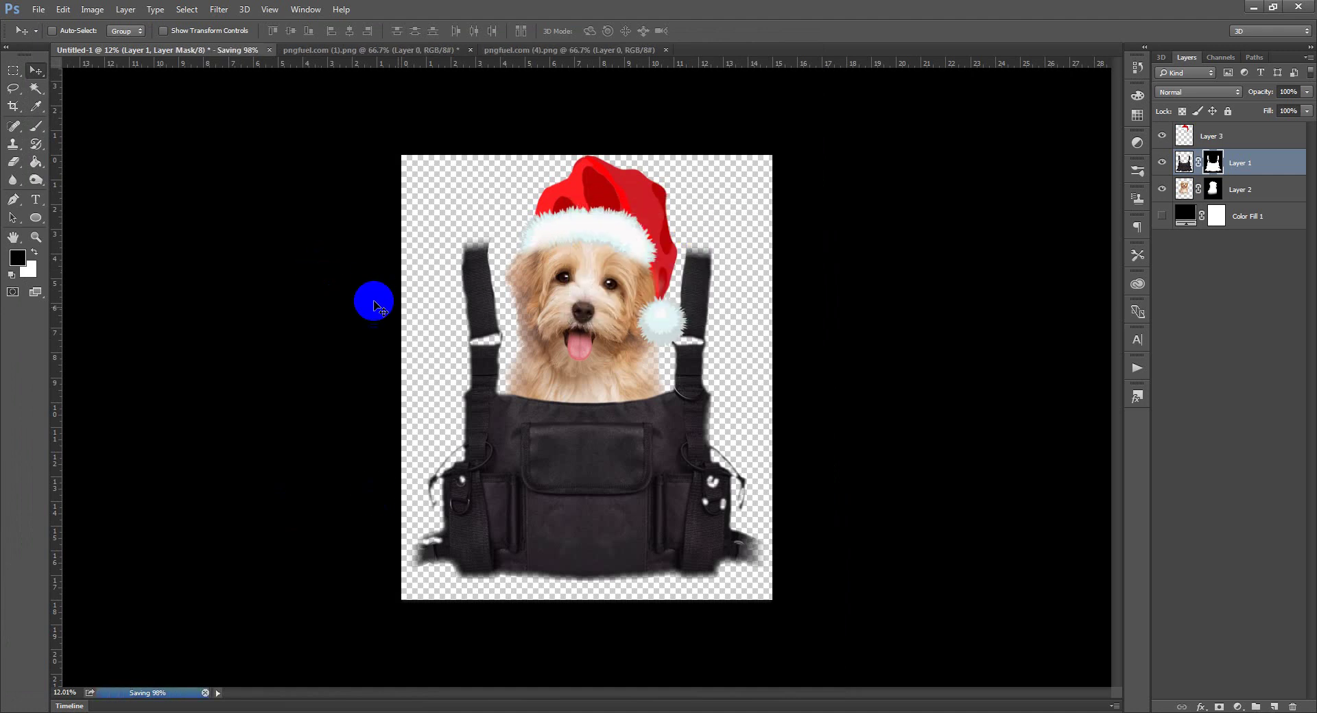
click(422, 313)
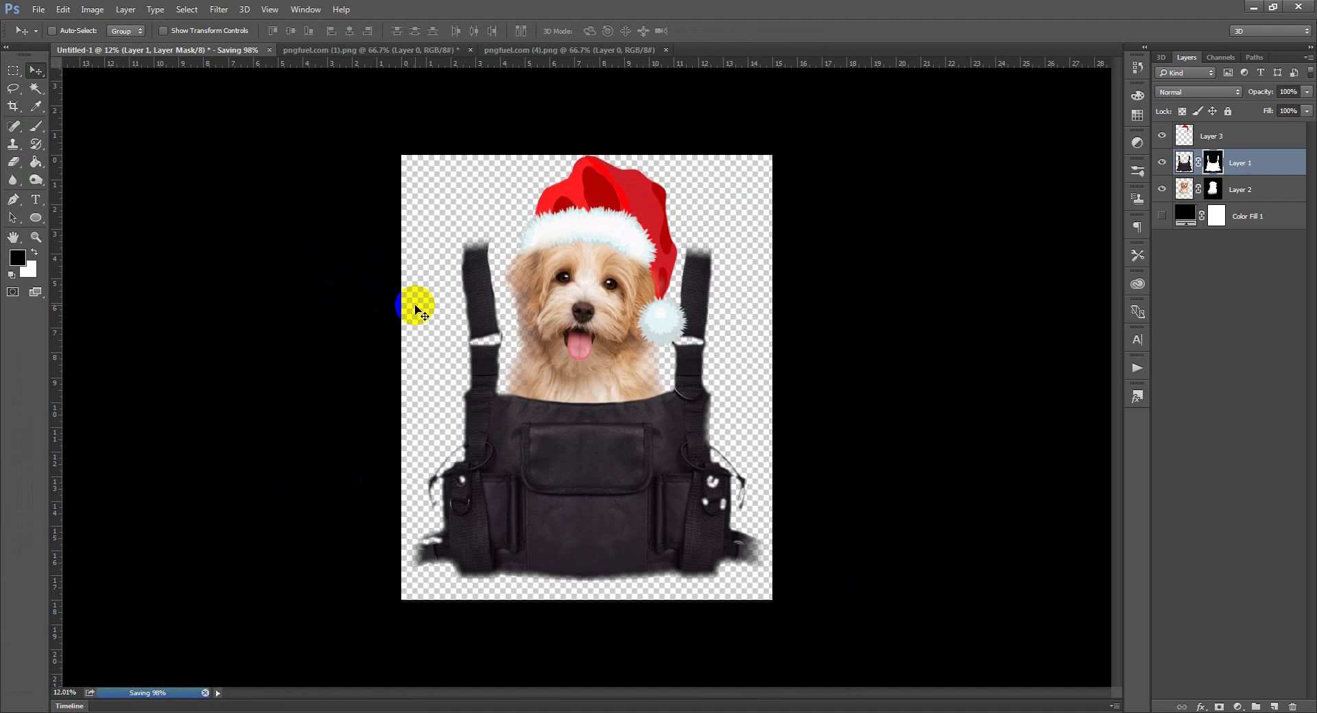
Switch to the web browser and bring up Moteefe's Create Your Campaign page.
click(391, 696)
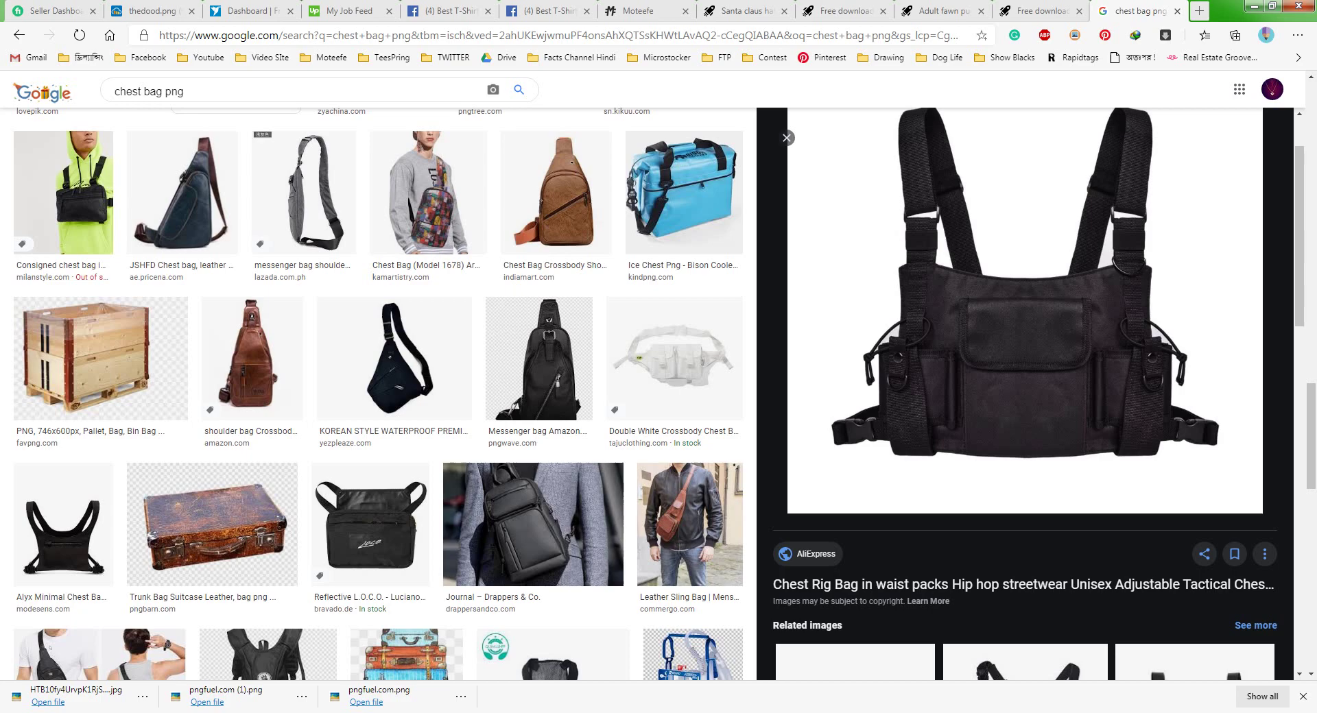
click(638, 11)
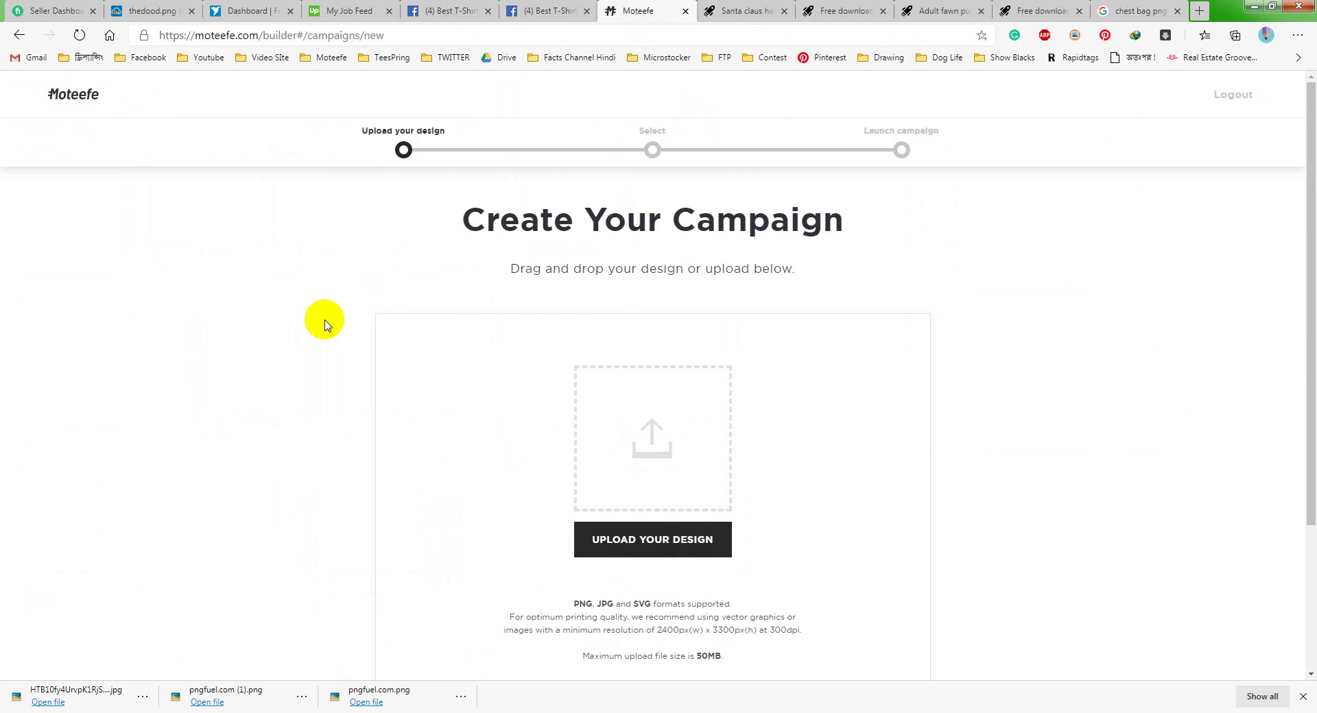
scroll(324, 322, down, 2)
scroll(441, 354, up, 2)
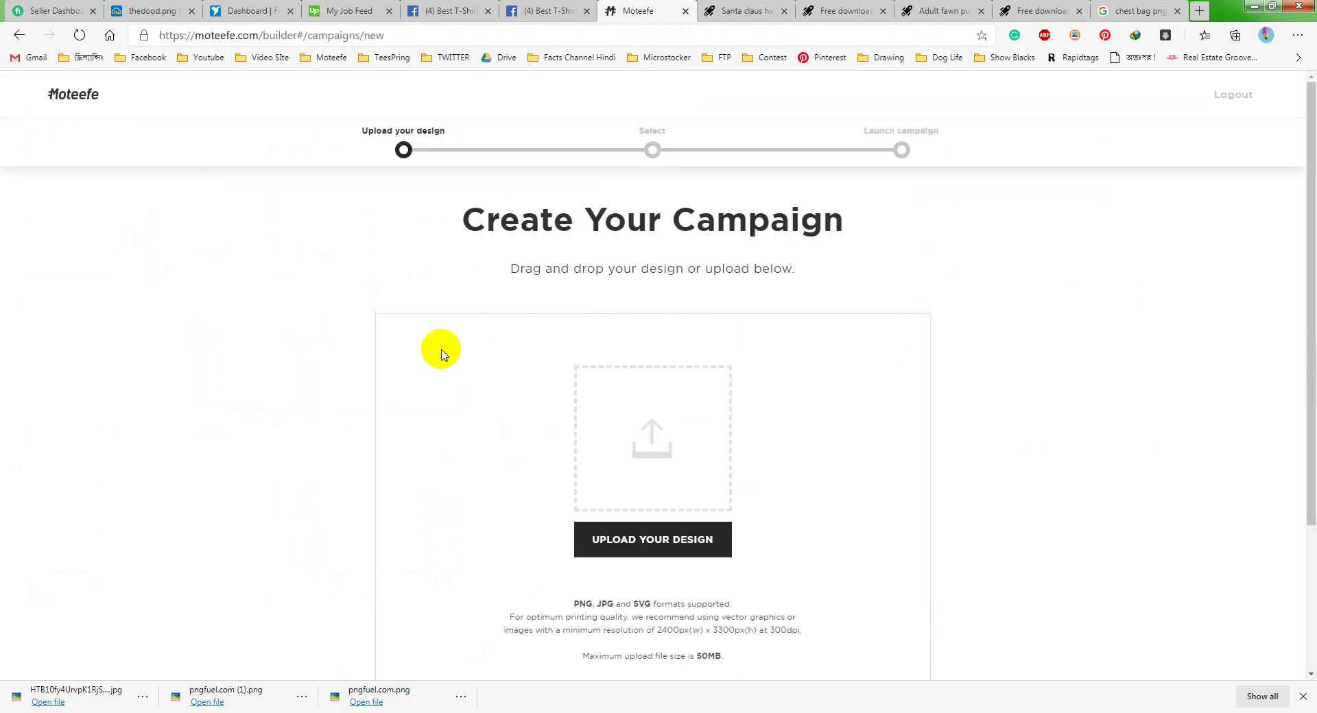
click(681, 437)
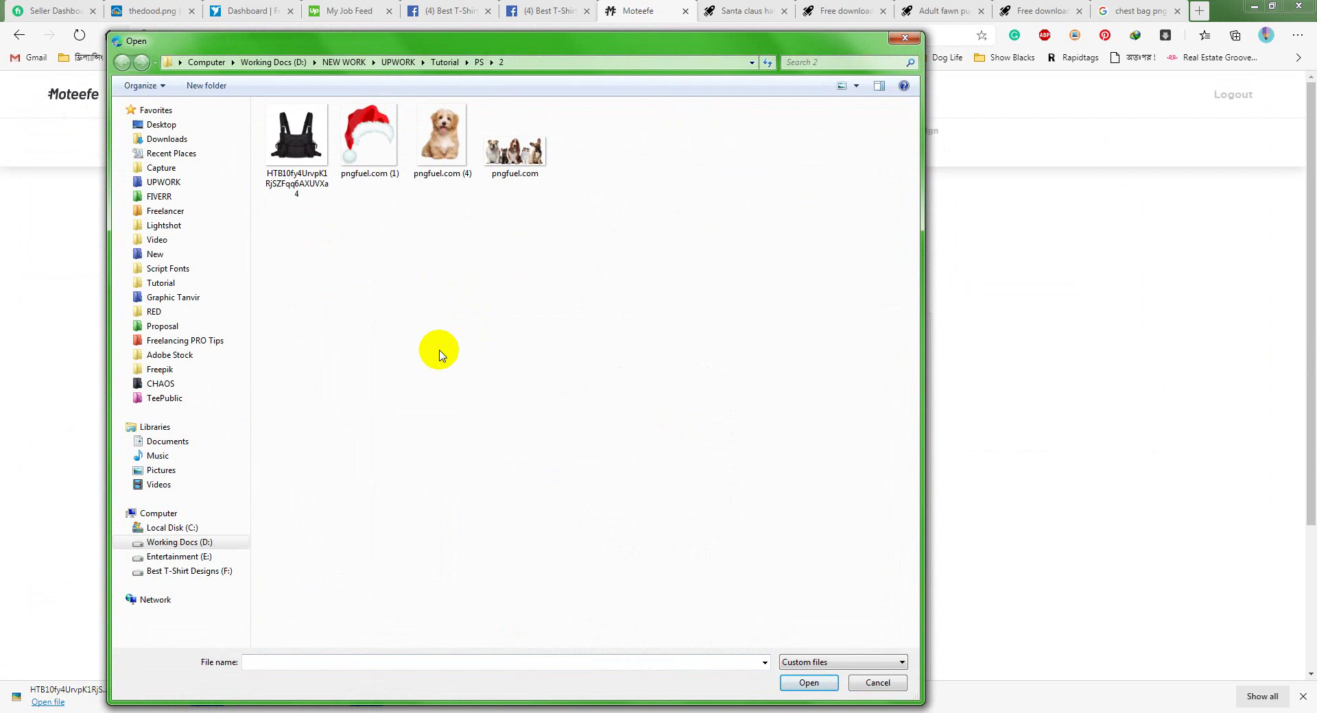
click(878, 682)
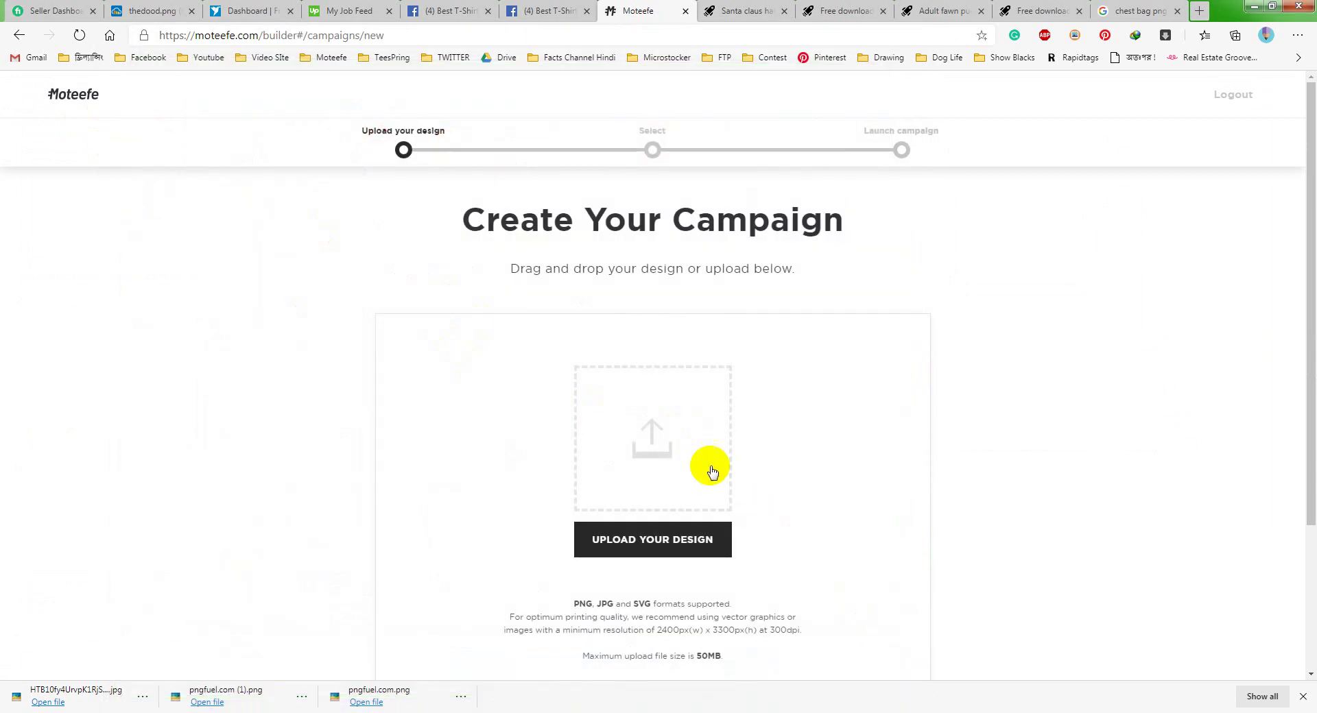
click(629, 430)
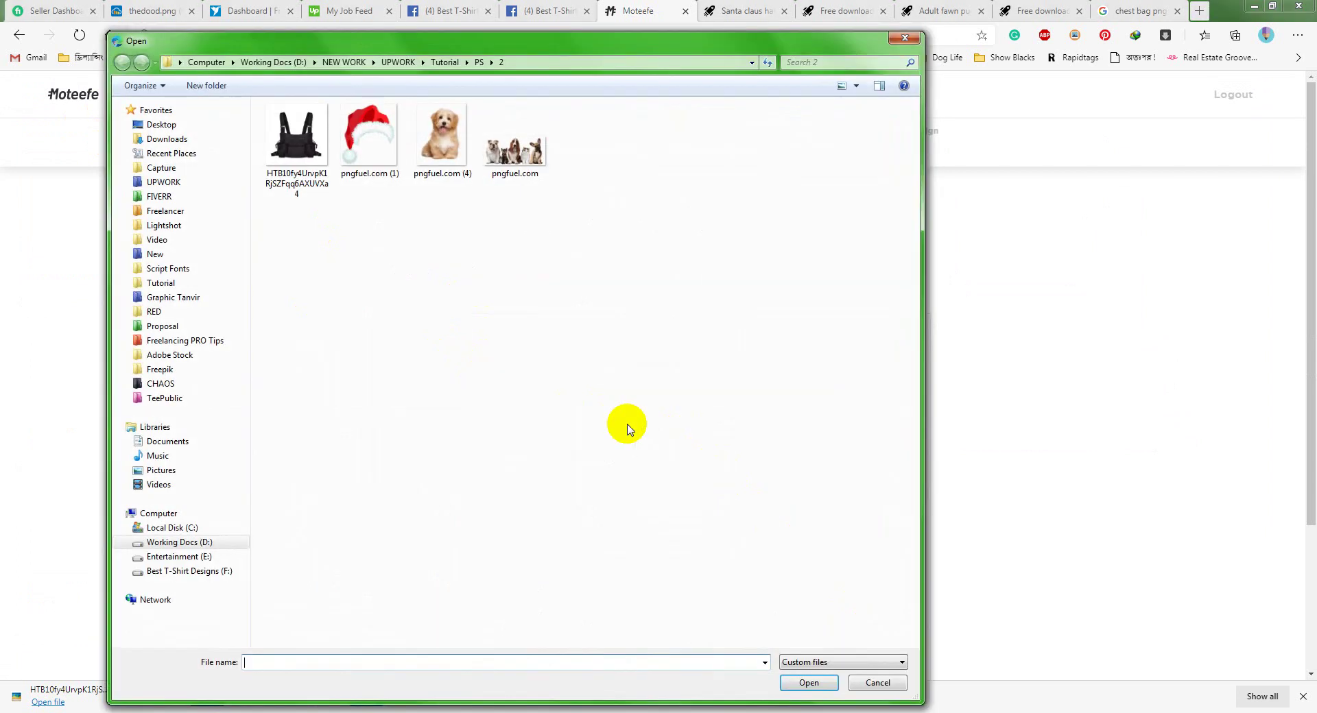
click(877, 682)
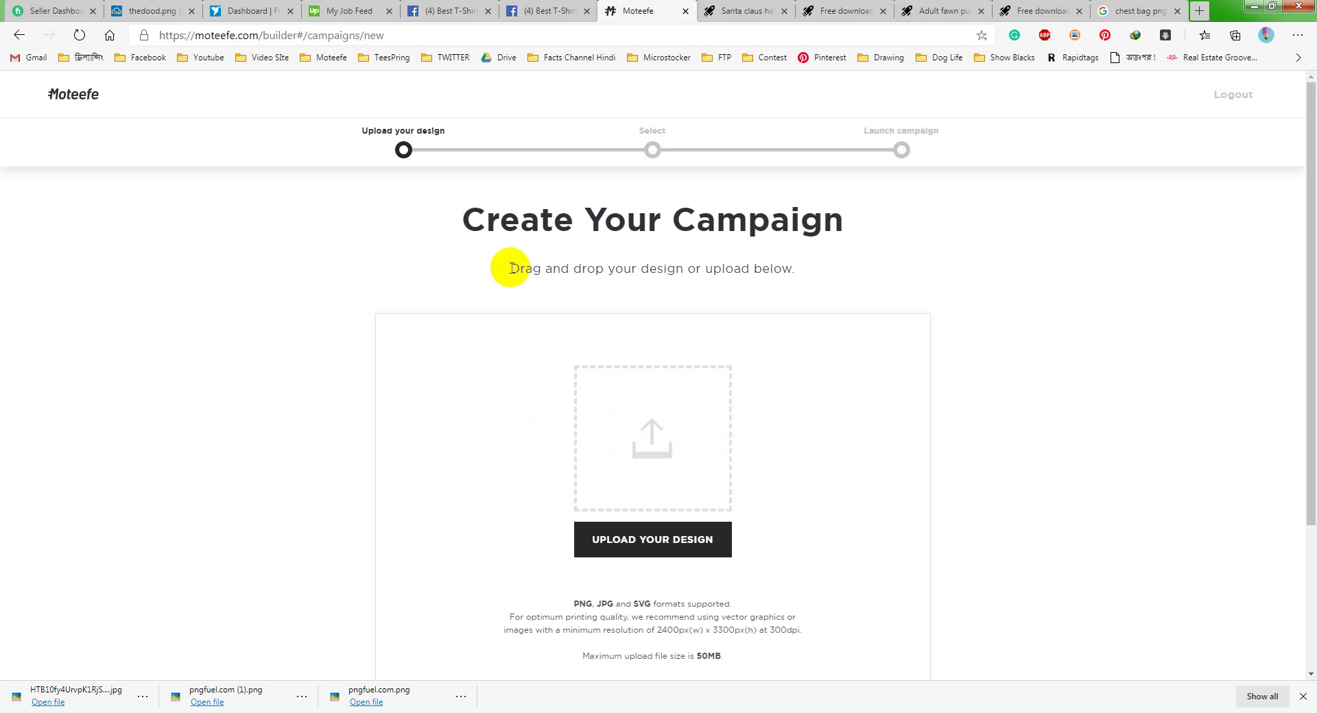
mouse_move(510, 268)
mouse_down()
mouse_move(803, 272)
mouse_move(509, 280)
mouse_up()
click(533, 274)
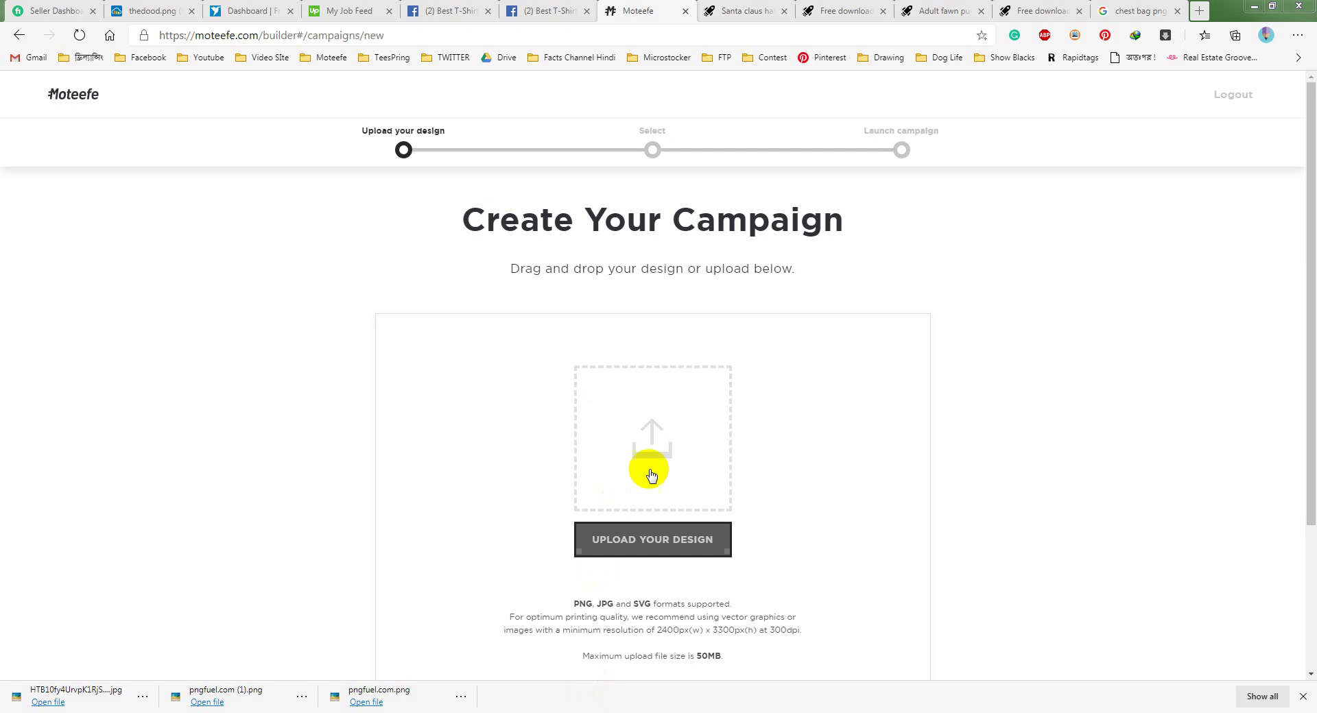
Upload the Untitled-1 image from folder 2 as the Moteefe campaign's design.
click(651, 473)
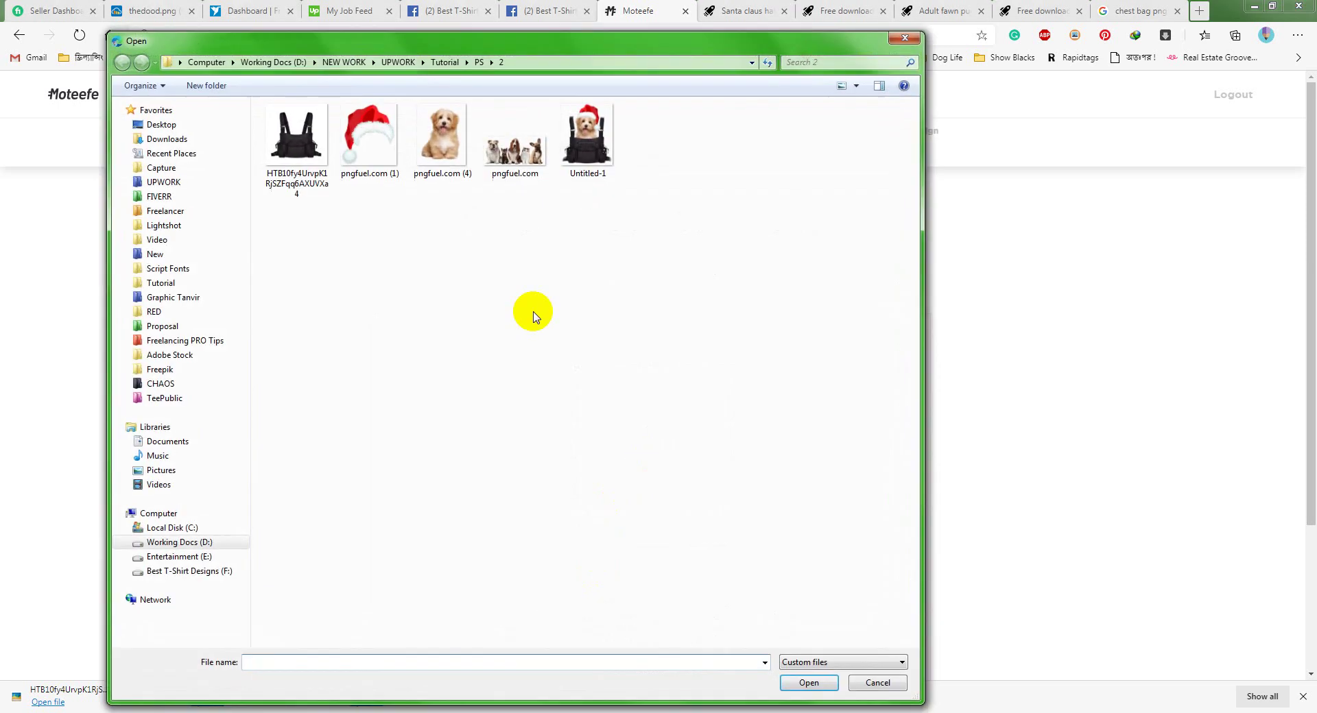
click(586, 150)
double_click(586, 149)
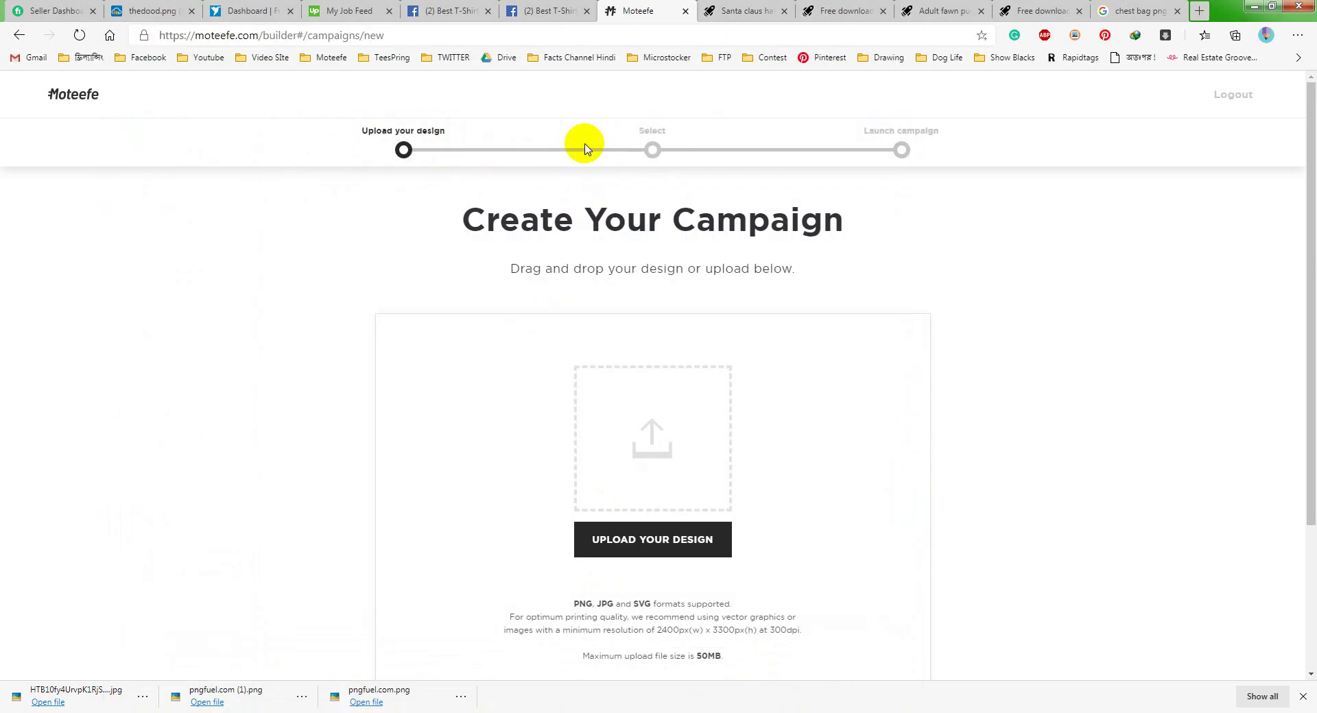